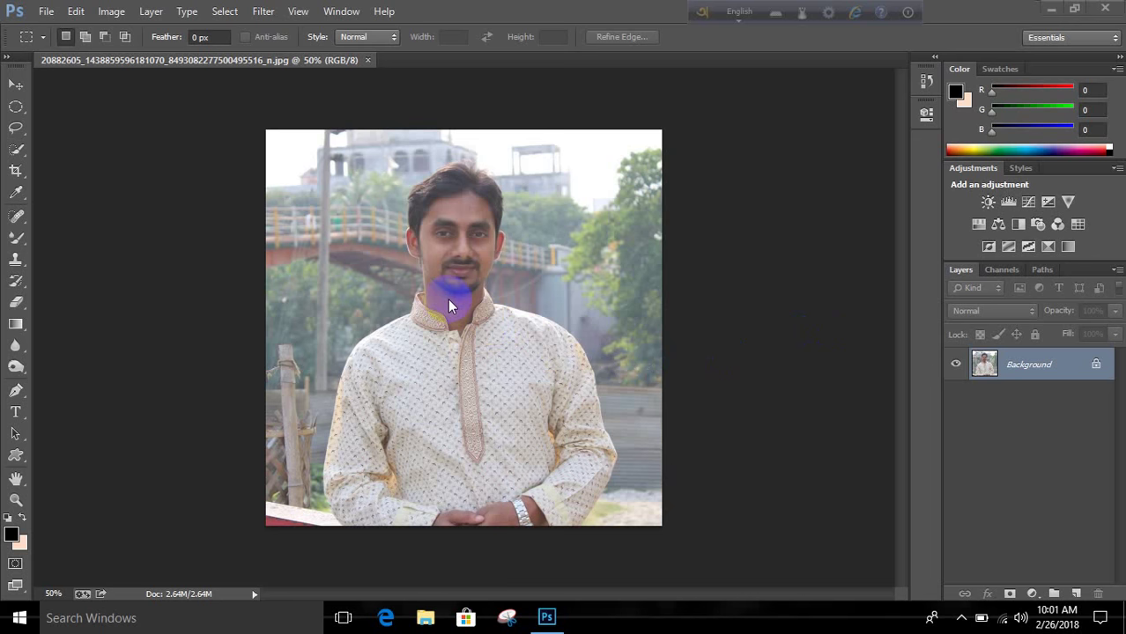
Step: Zoom the portrait to 100% and scroll so the man's whole head is visible
{"action": "left_click", "coordinate": [499, 315]}
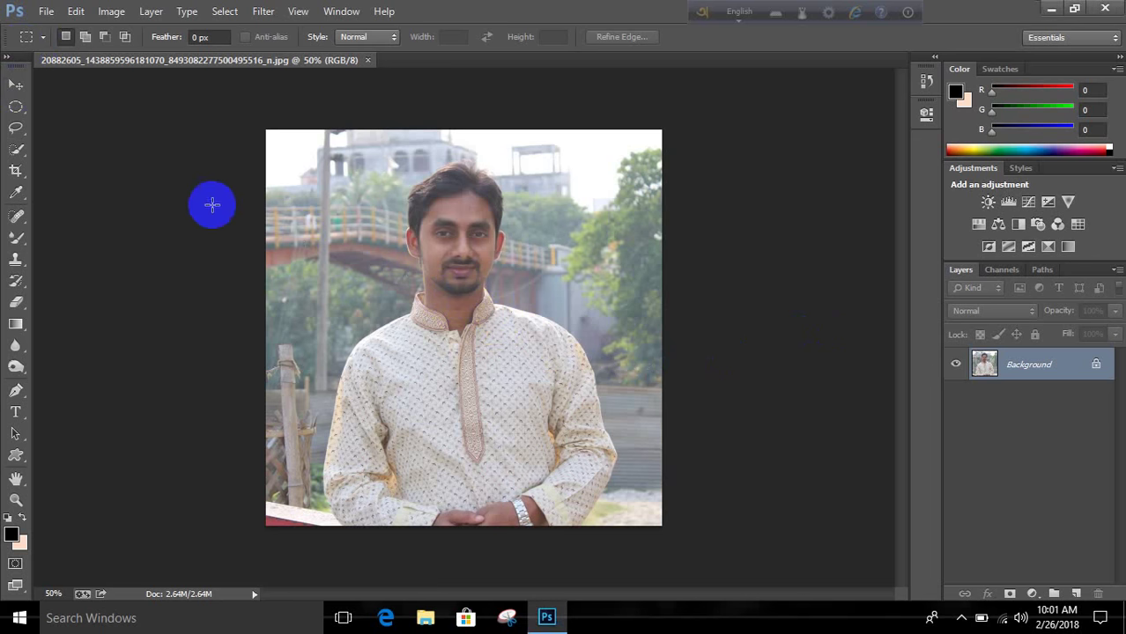
{"action": "key", "text": "ctrl+plus"}
{"action": "key", "text": "ctrl+plus"}
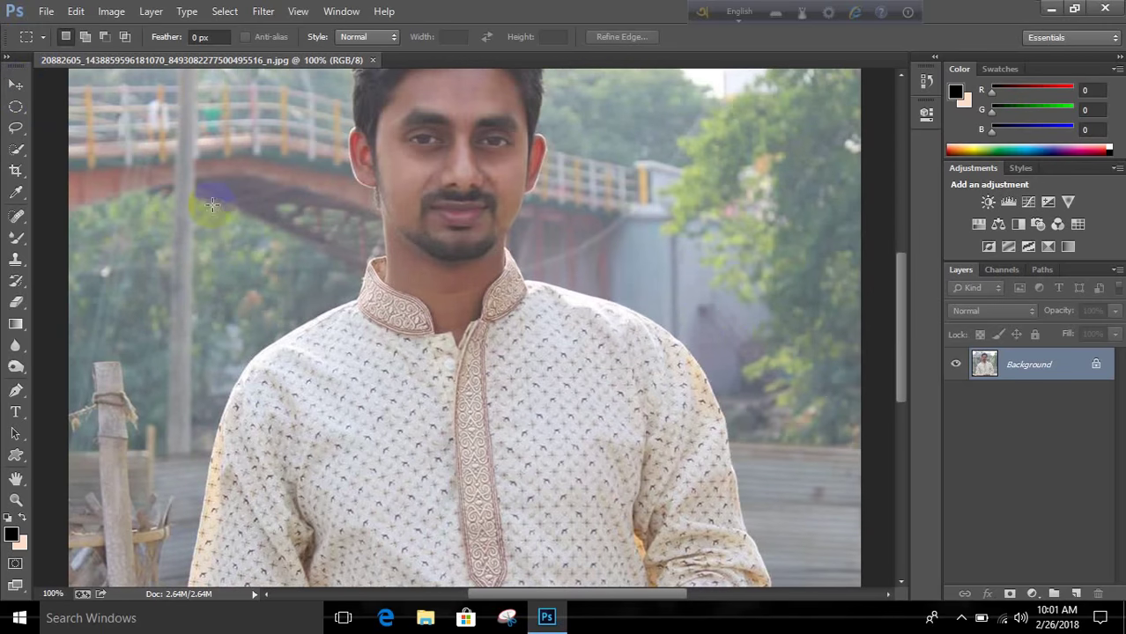
{"action": "left_click", "coordinate": [609, 359]}
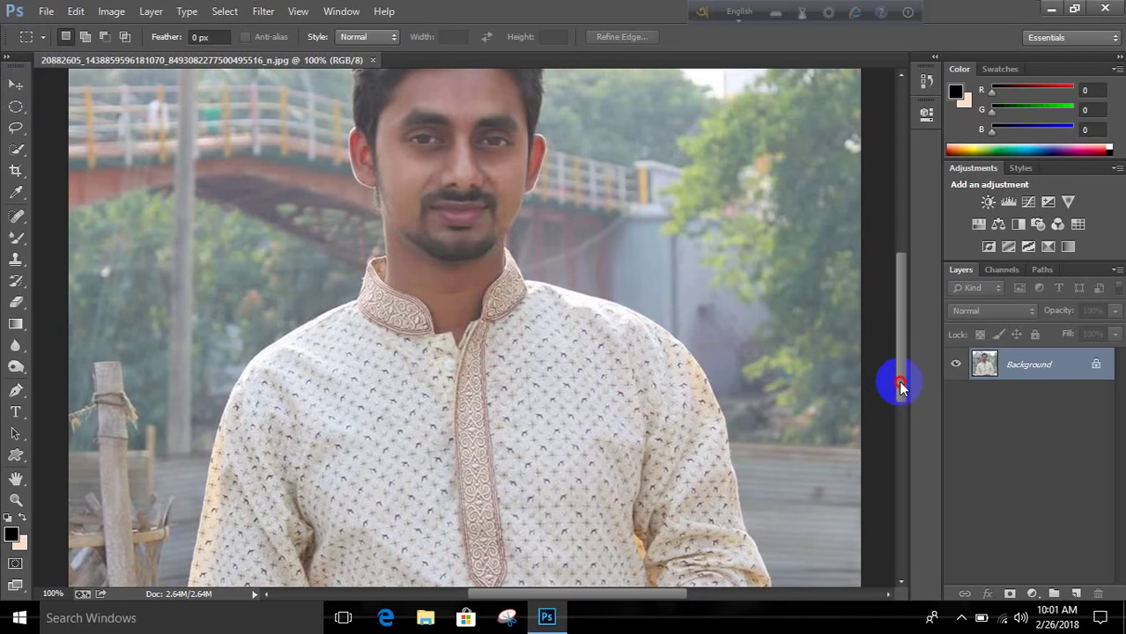
{"action": "left_click_drag", "start_coordinate": [899, 377], "coordinate": [900, 339]}
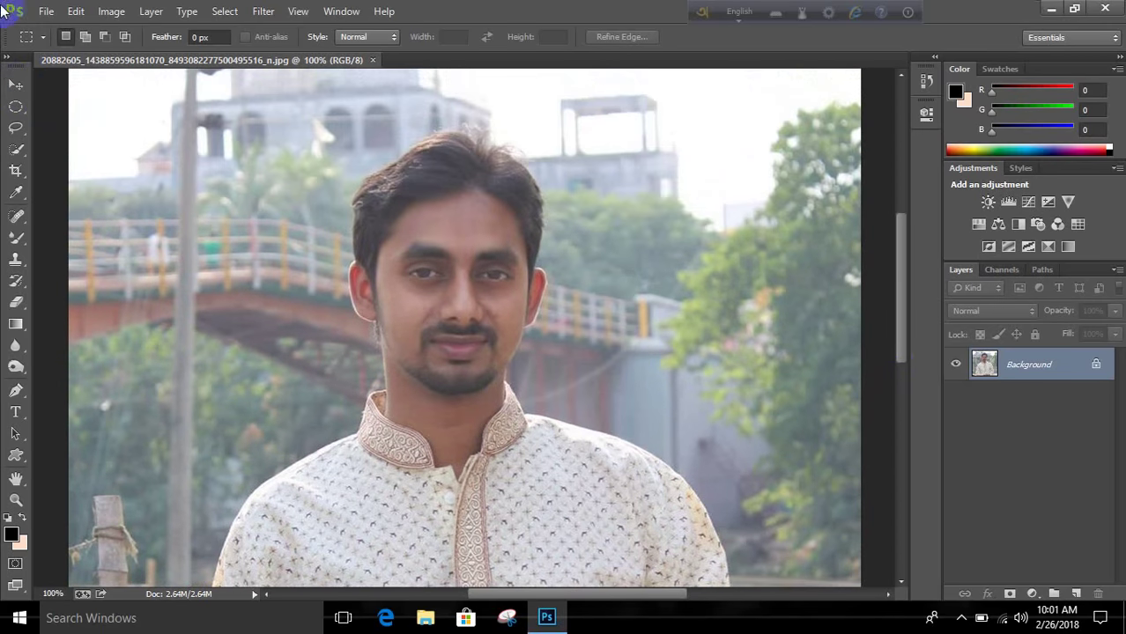
Step: Lasso around the jaw, neck, collar, hair and crown, closing the outline at the chin
{"action": "left_click", "coordinate": [15, 127]}
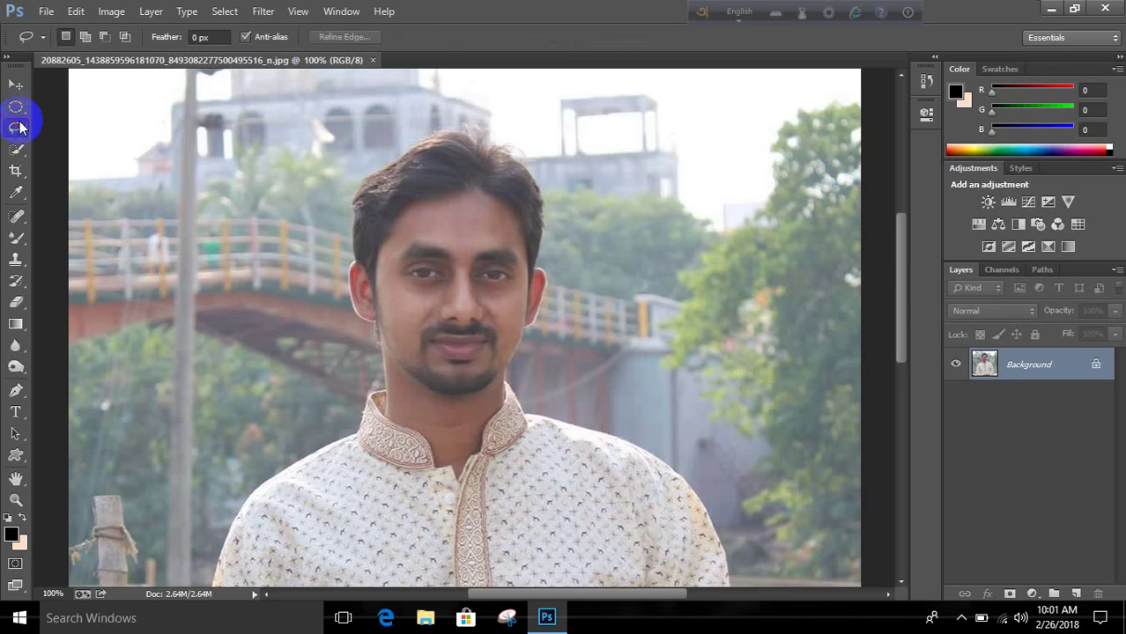
{"action": "key", "text": "ctrl+plus"}
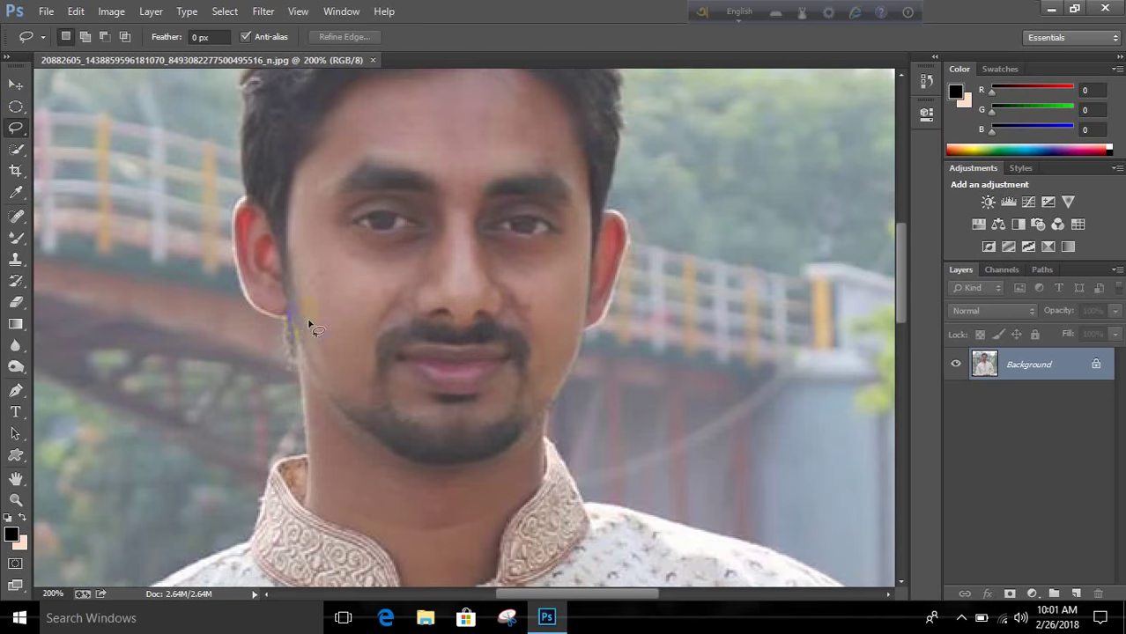
{"action": "key", "text": "ctrl+minus"}
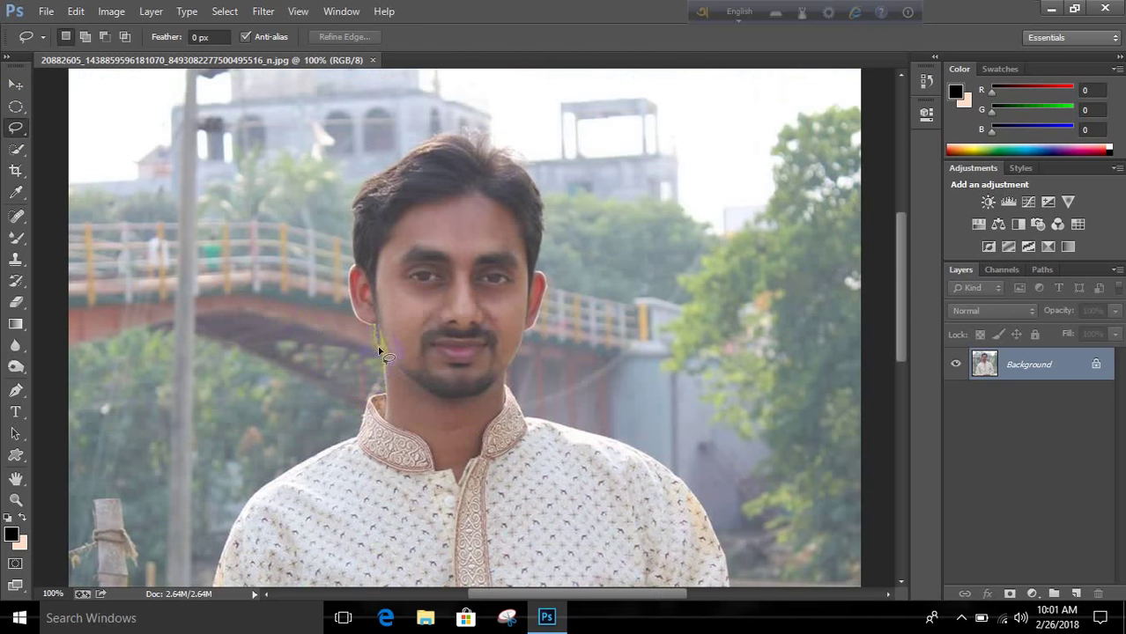
{"action": "left_click_drag", "start_coordinate": [374, 346], "coordinate": [520, 355]}
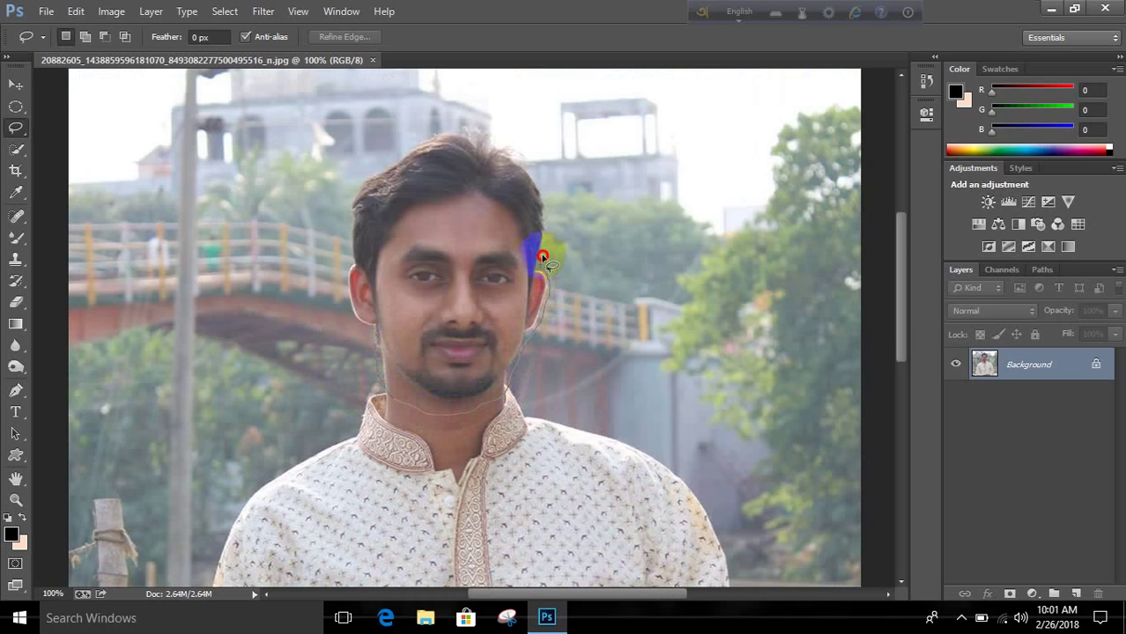
{"action": "left_click_drag", "start_coordinate": [543, 250], "coordinate": [547, 228]}
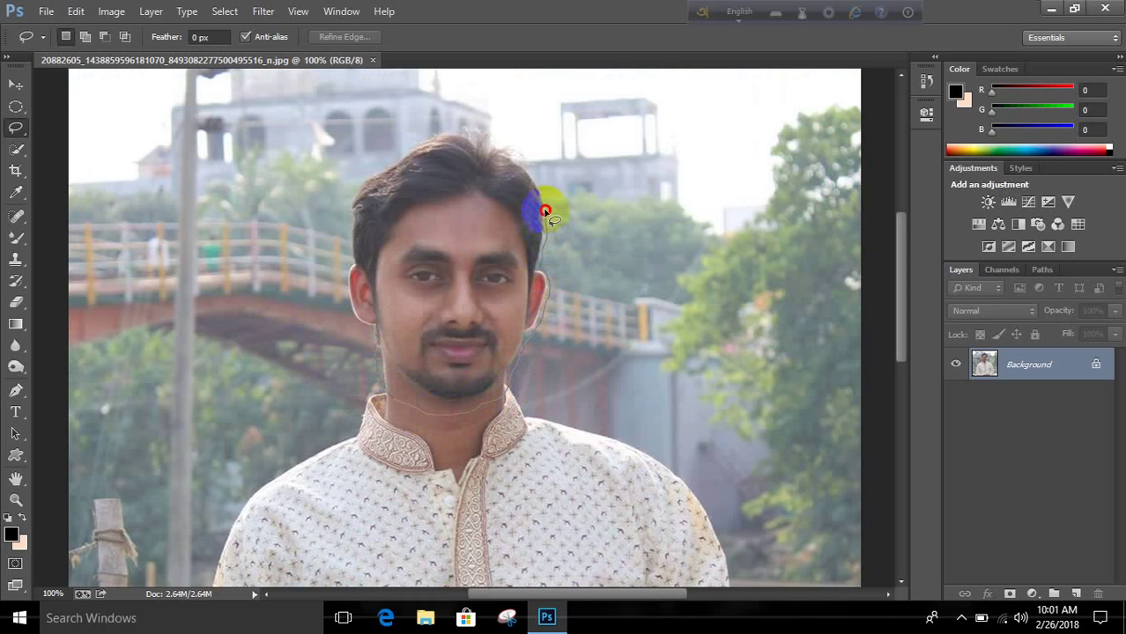
{"action": "mouse_move", "coordinate": [546, 212]}
{"action": "left_mouse_down"}
{"action": "mouse_move", "coordinate": [479, 121]}
{"action": "mouse_move", "coordinate": [432, 133]}
{"action": "mouse_move", "coordinate": [369, 168]}
{"action": "mouse_move", "coordinate": [344, 204]}
{"action": "mouse_move", "coordinate": [345, 275]}
{"action": "left_mouse_up"}
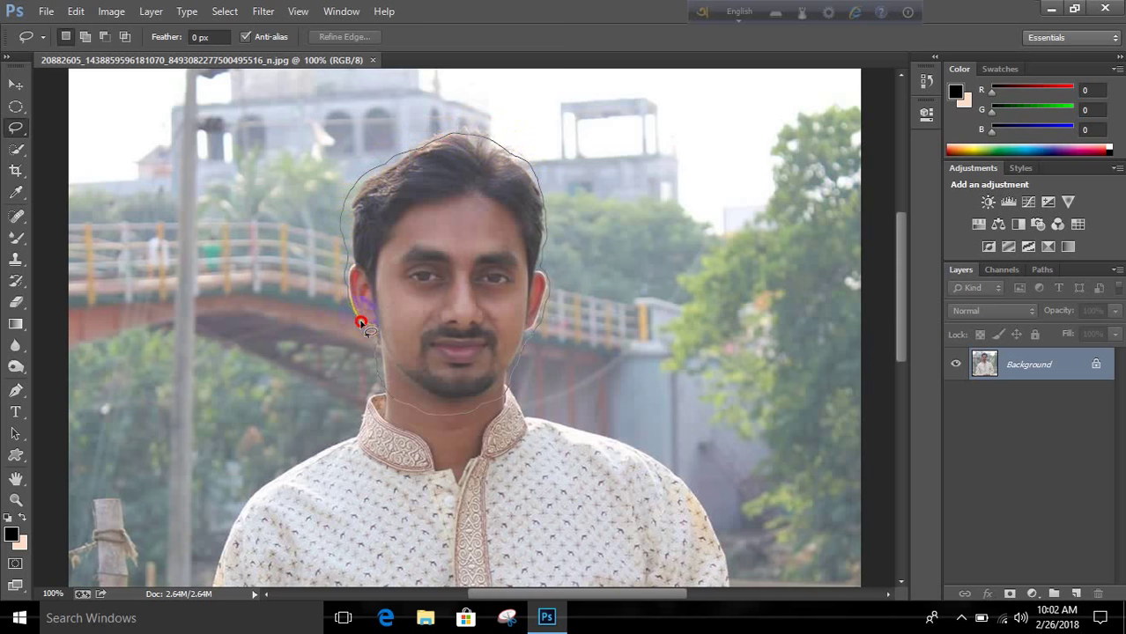
{"action": "left_click_drag", "start_coordinate": [374, 339], "coordinate": [387, 401]}
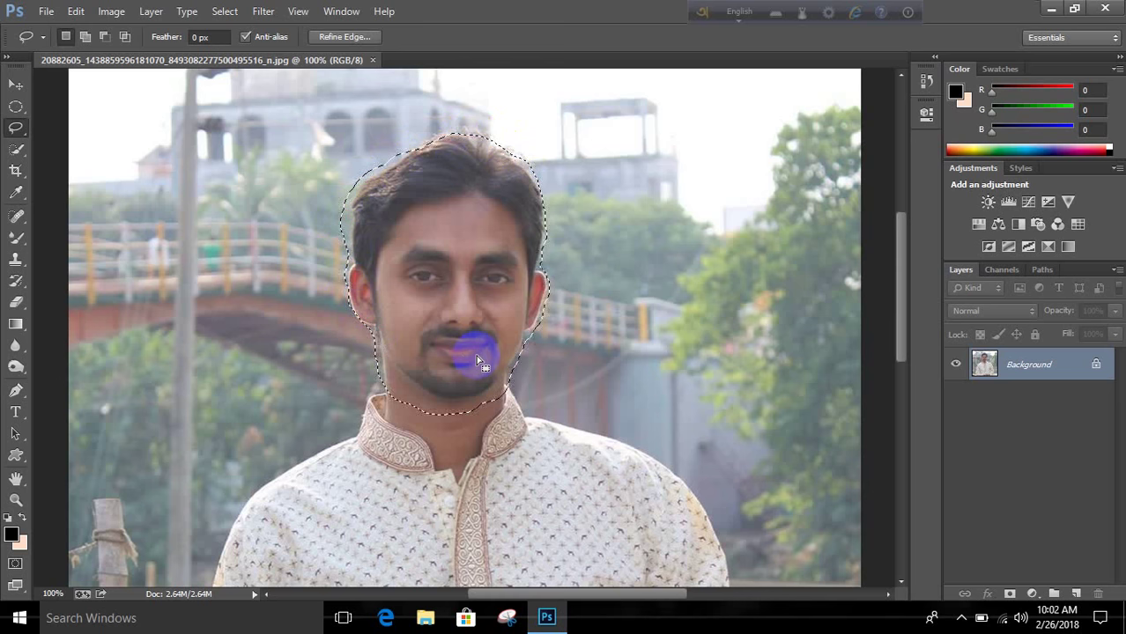
Step: Copy the head to Layer 1, hide the Background, and apply Threshold at level 97
{"action": "key", "text": "ctrl+j"}
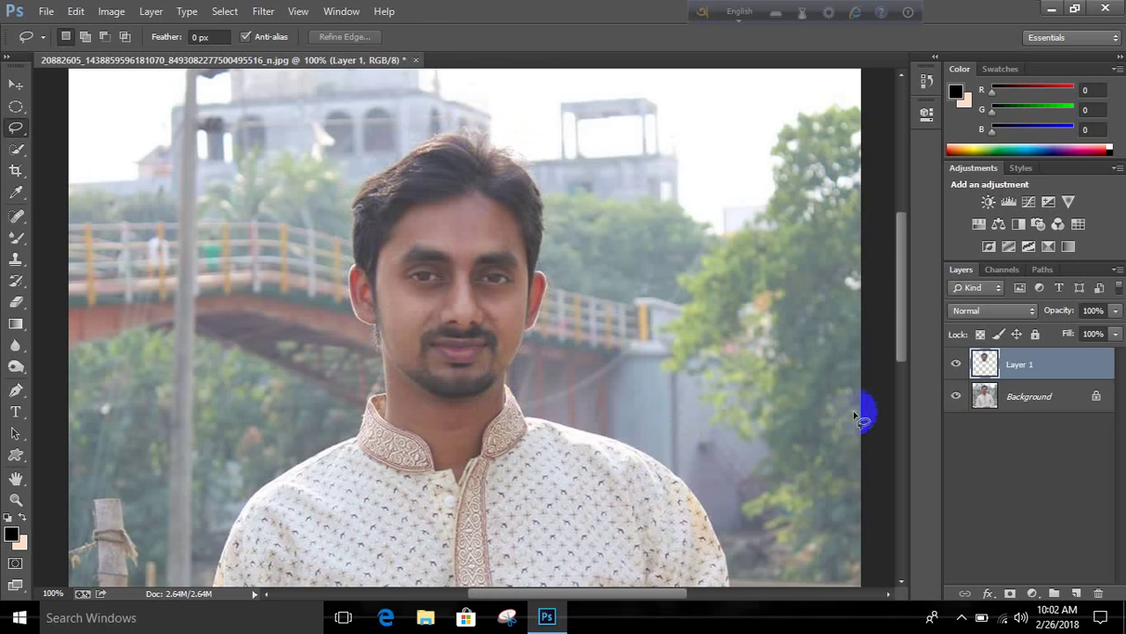
{"action": "left_click", "coordinate": [956, 397]}
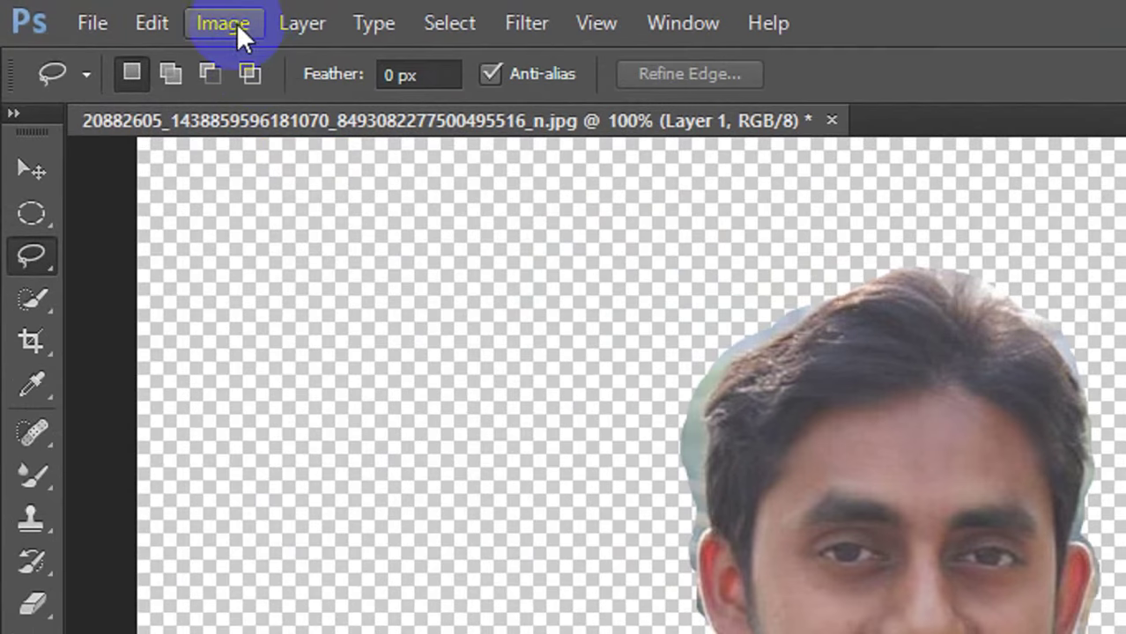
{"action": "left_click", "coordinate": [116, 12]}
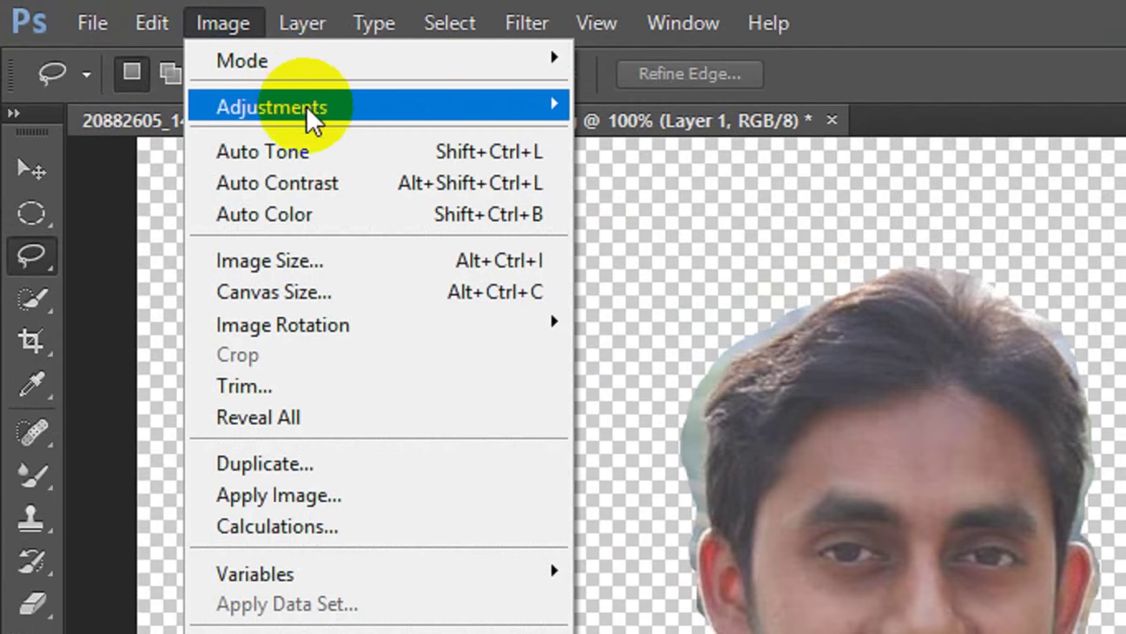
{"action": "mouse_move", "coordinate": [271, 52]}
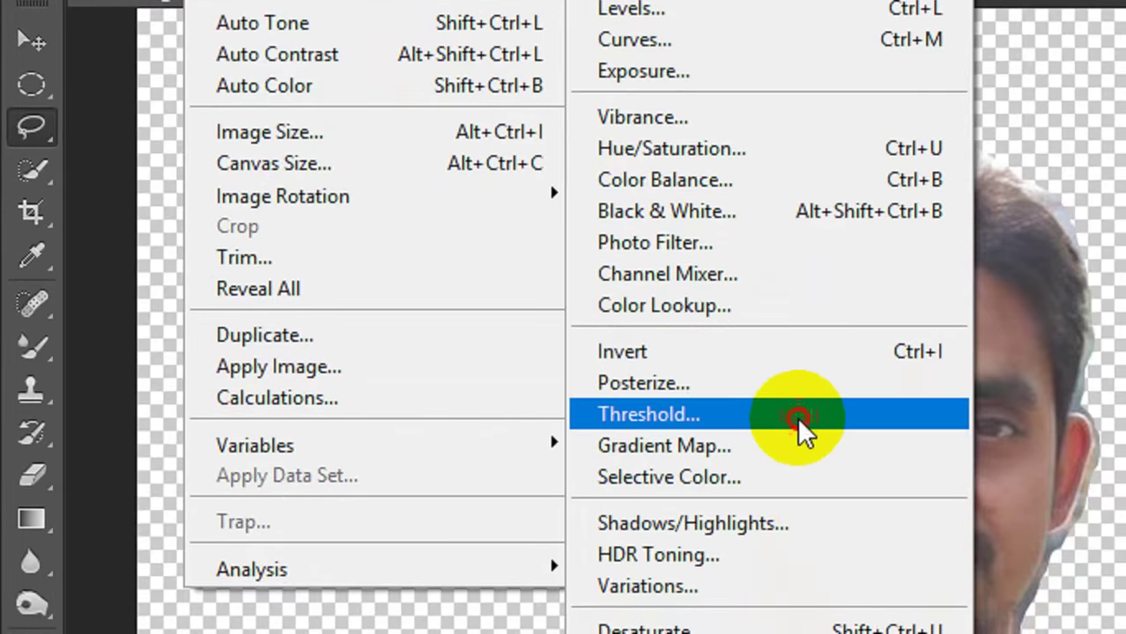
{"action": "left_click", "coordinate": [798, 420]}
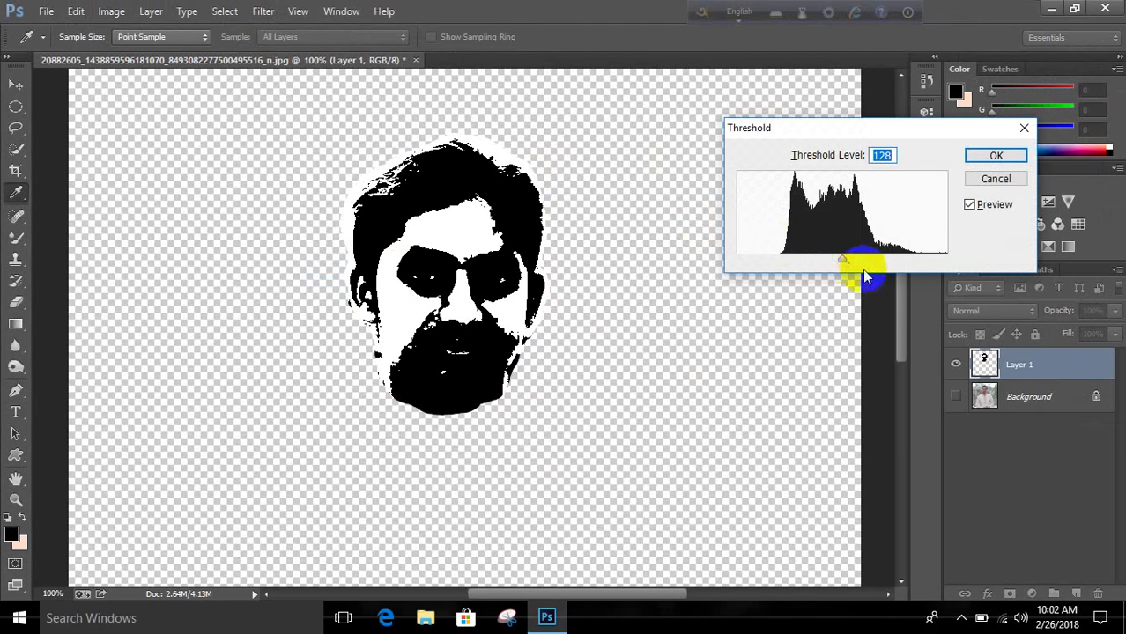
{"action": "mouse_move", "coordinate": [845, 262]}
{"action": "left_mouse_down"}
{"action": "mouse_move", "coordinate": [801, 263]}
{"action": "mouse_move", "coordinate": [817, 263]}
{"action": "left_mouse_up"}
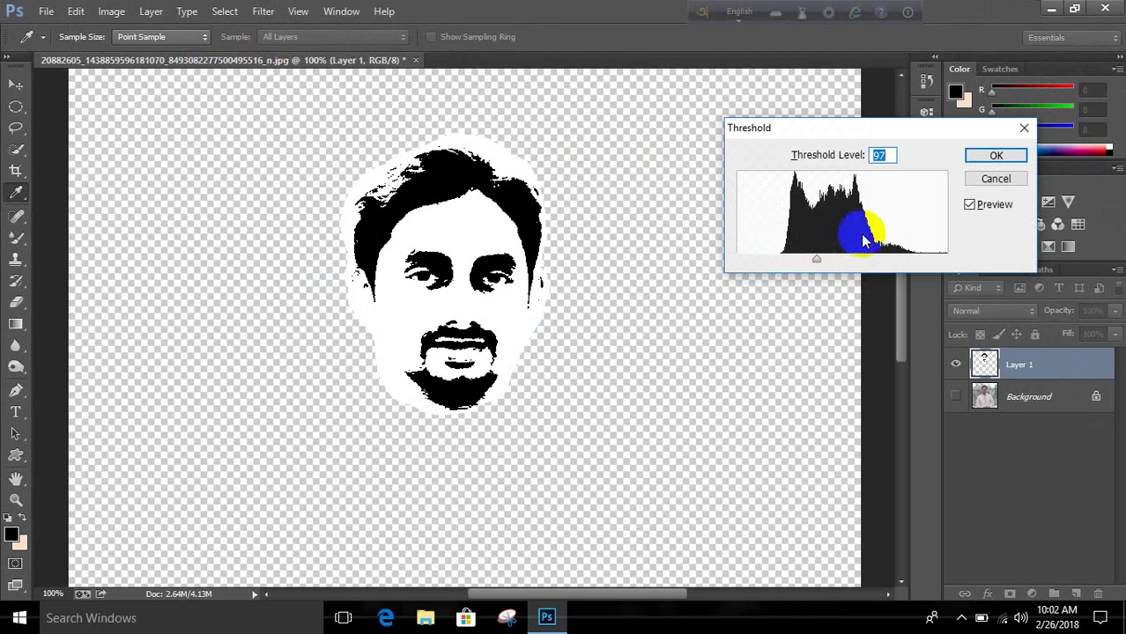
{"action": "left_click", "coordinate": [996, 157]}
{"action": "key", "text": "l"}
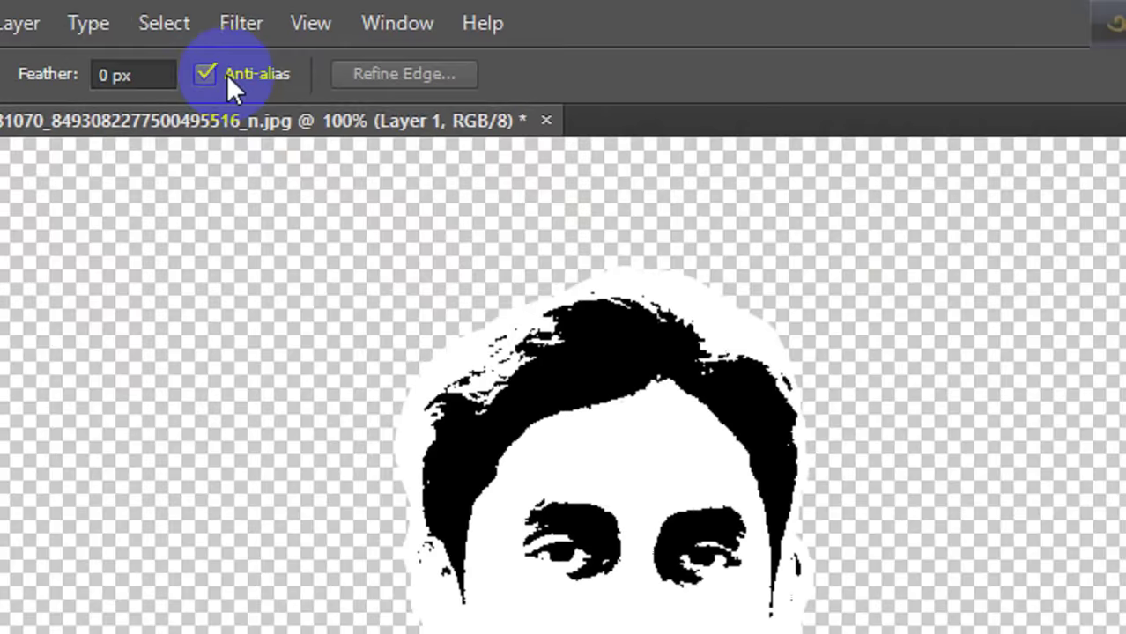
Step: Select the stencil's black areas with Color Range, then create a white 1080 × 780 px, 72 ppi document
{"action": "left_click", "coordinate": [226, 11]}
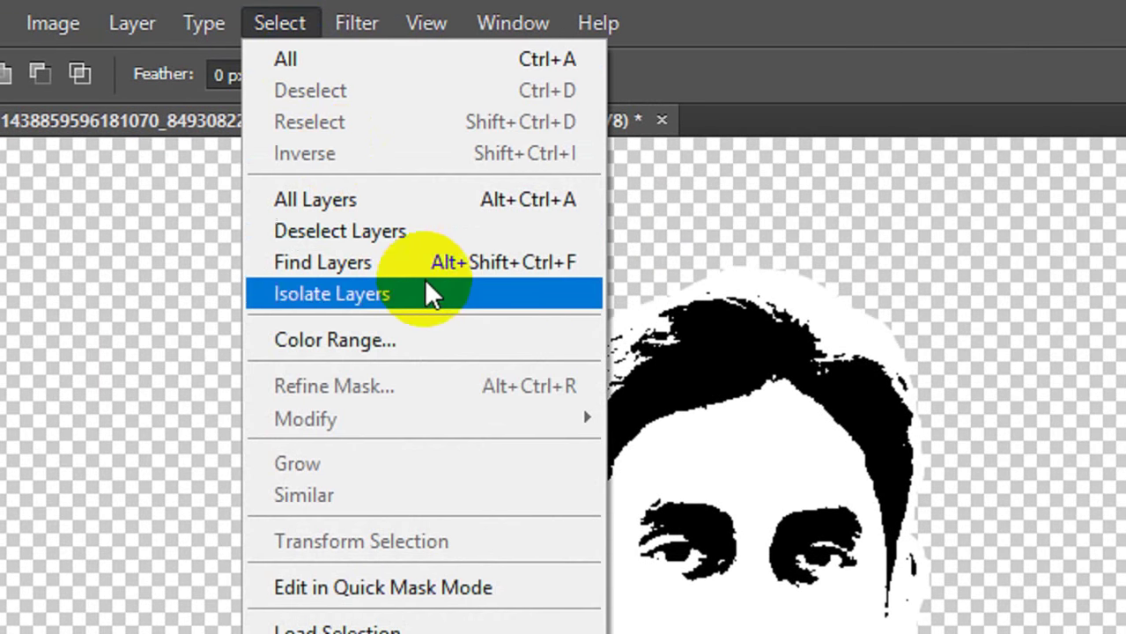
{"action": "left_click", "coordinate": [449, 340]}
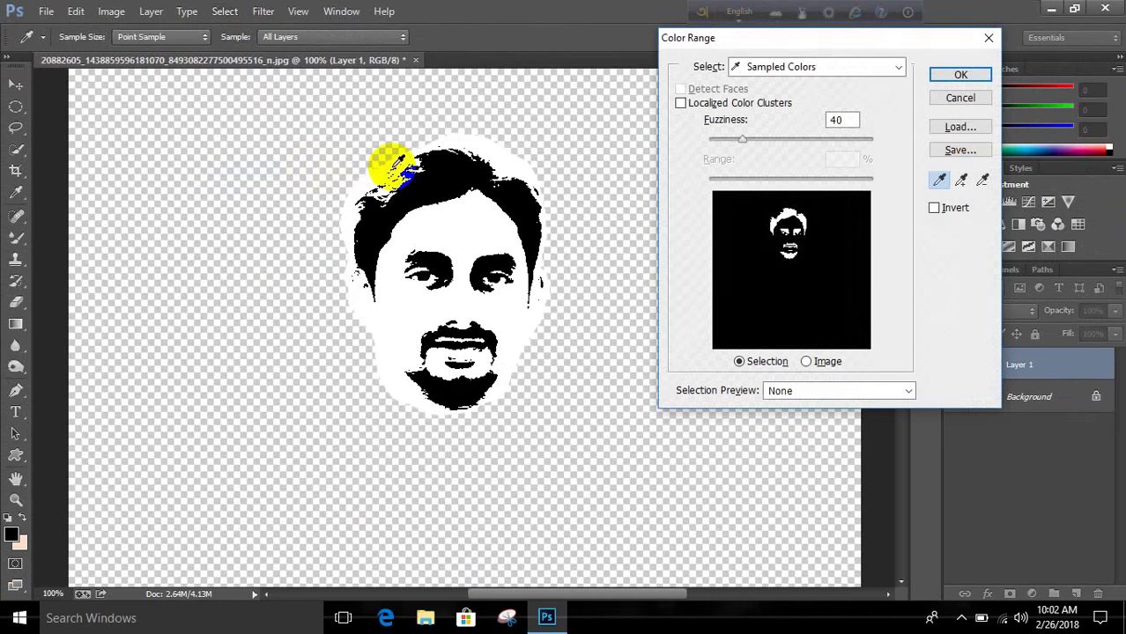
{"action": "left_click", "coordinate": [423, 172]}
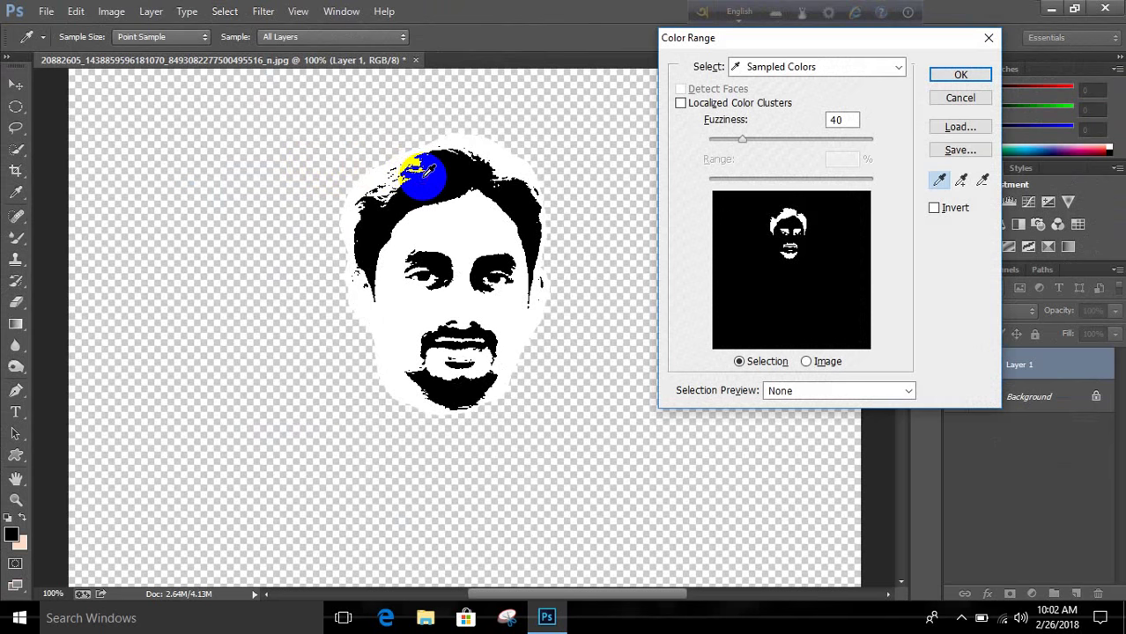
{"action": "left_click_drag", "start_coordinate": [423, 173], "coordinate": [436, 179]}
{"action": "left_click", "coordinate": [946, 74]}
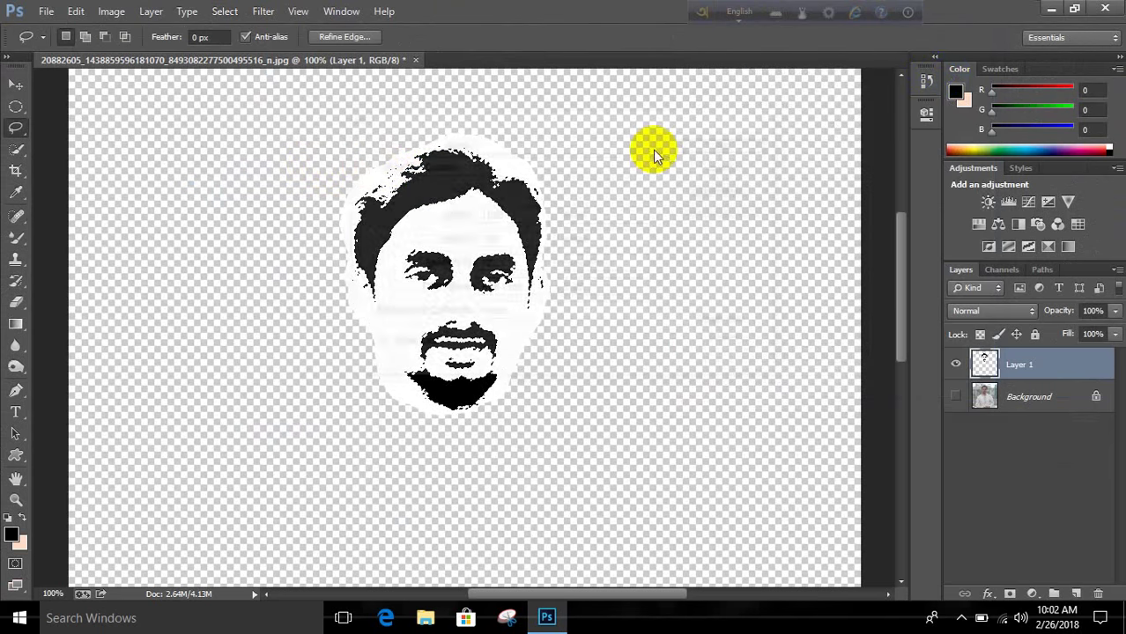
{"action": "key", "text": "ctrl+n"}
{"action": "left_click", "coordinate": [735, 143]}
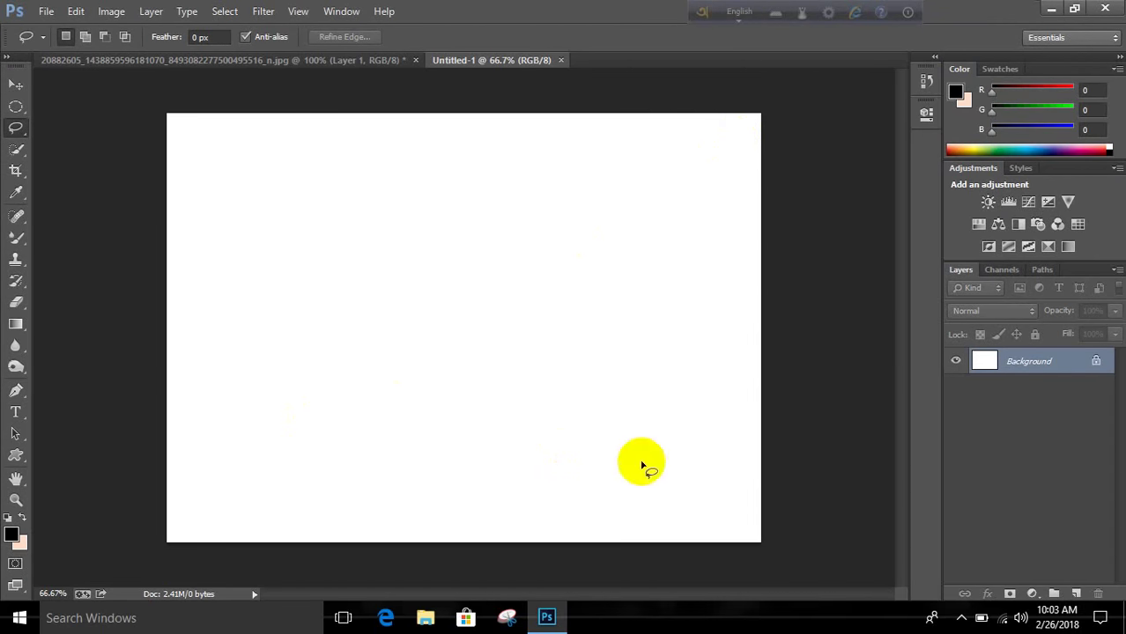
Step: Add a Gradient Fill layer using the Black, White gradient
{"action": "left_click", "coordinate": [1032, 594]}
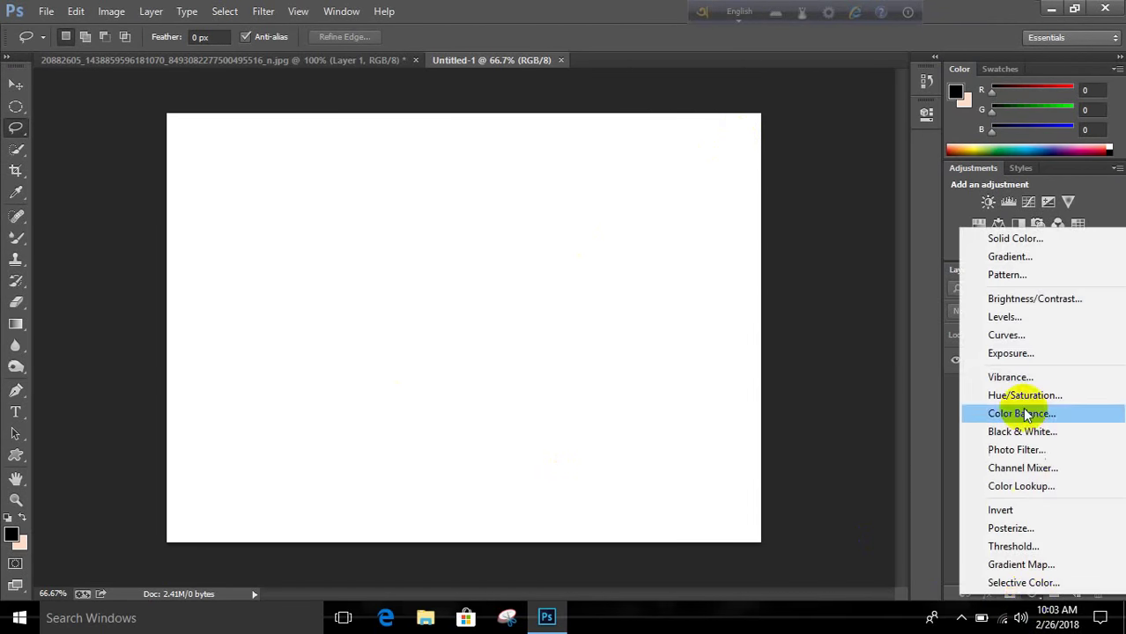
{"action": "left_click", "coordinate": [1010, 257]}
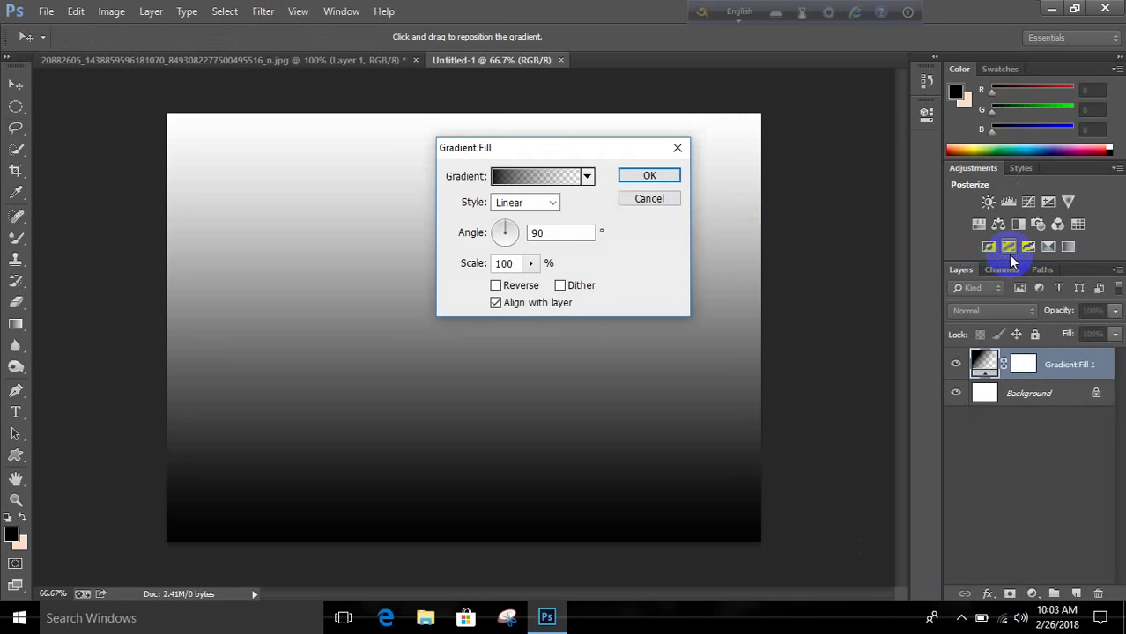
{"action": "left_click", "coordinate": [553, 203]}
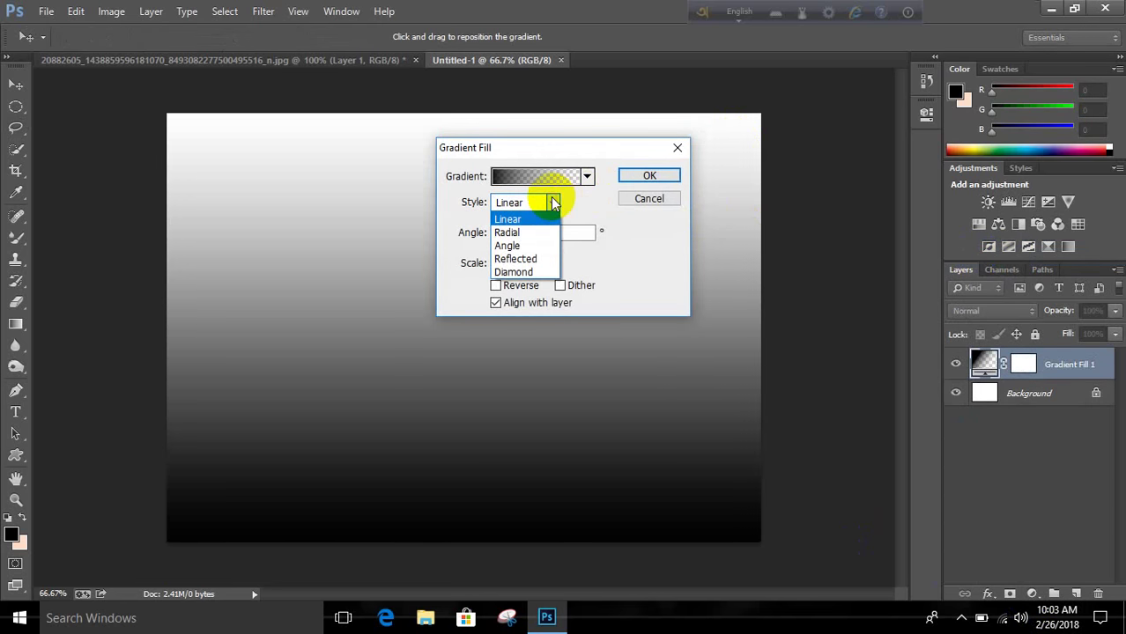
{"action": "left_click", "coordinate": [534, 220]}
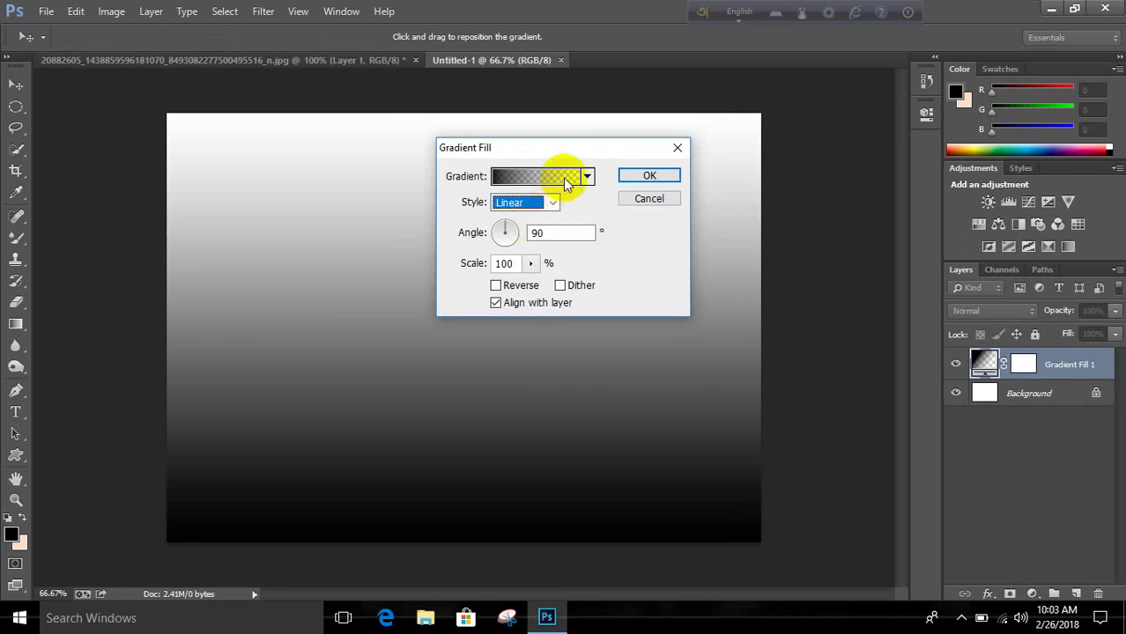
{"action": "left_click", "coordinate": [567, 176]}
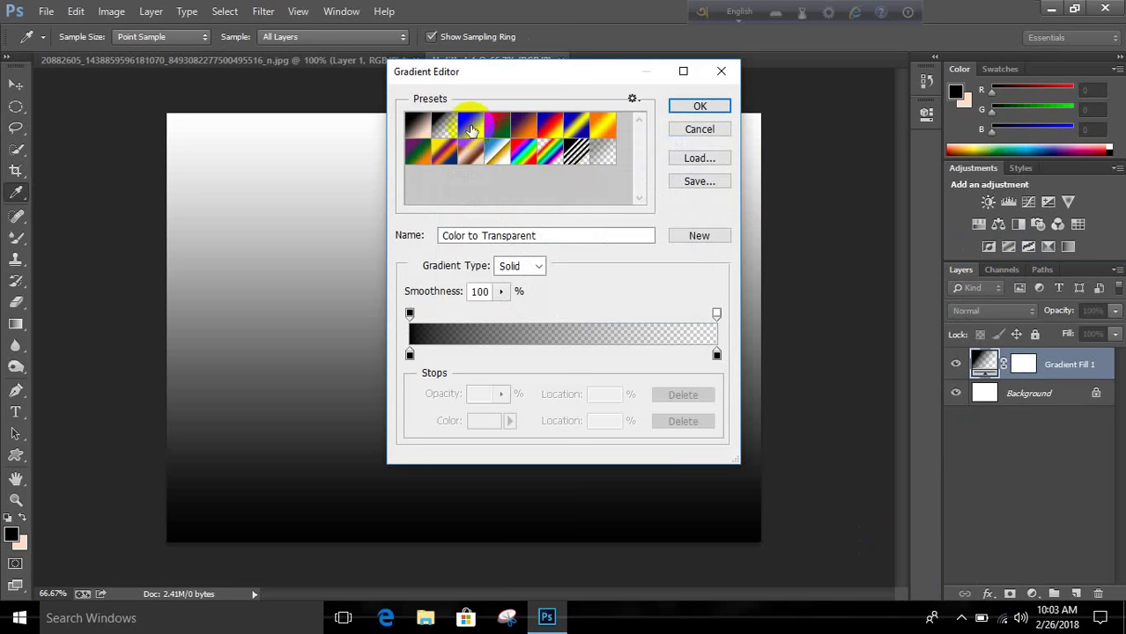
{"action": "left_click", "coordinate": [470, 125]}
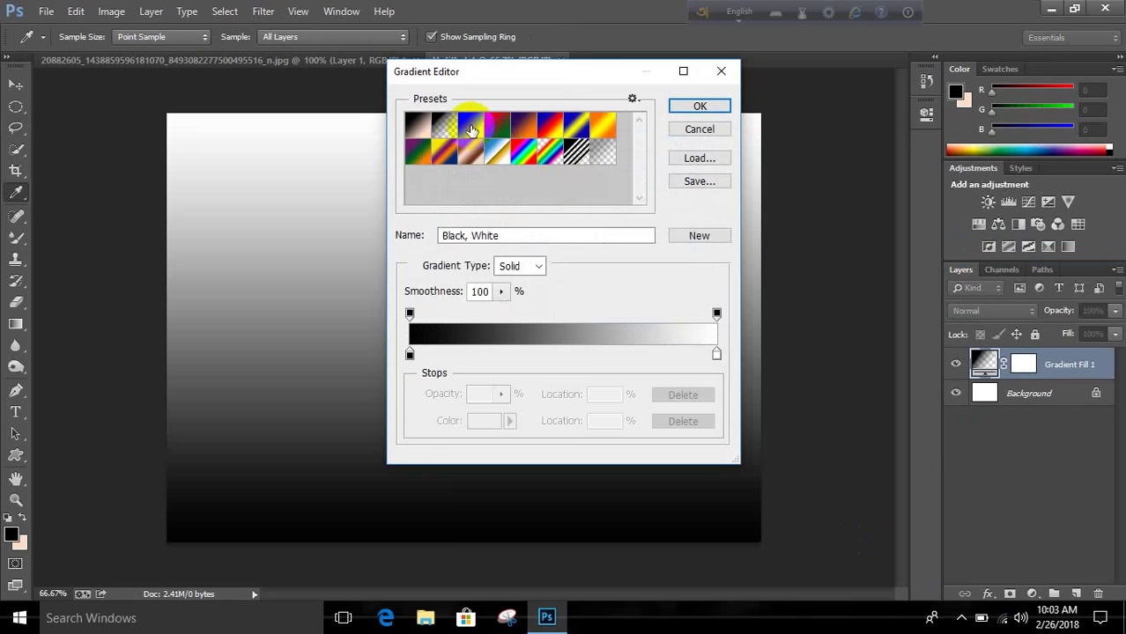
{"action": "left_click", "coordinate": [686, 107]}
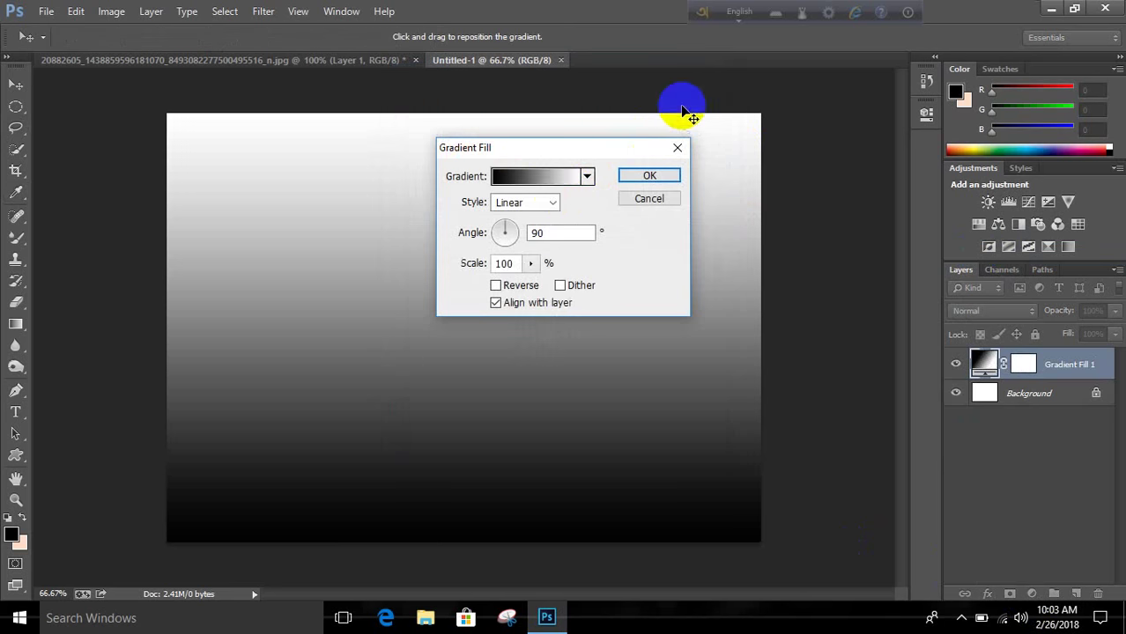
Step: Make the gradient radial, reversed, at 189% scale
{"action": "left_click", "coordinate": [552, 202]}
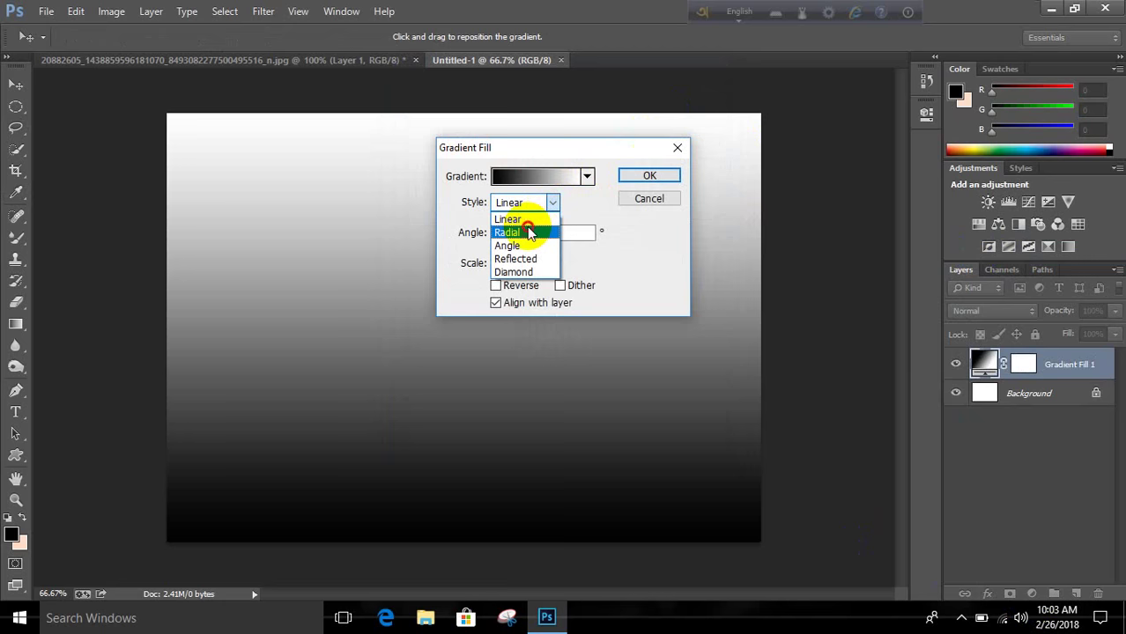
{"action": "left_click", "coordinate": [529, 231]}
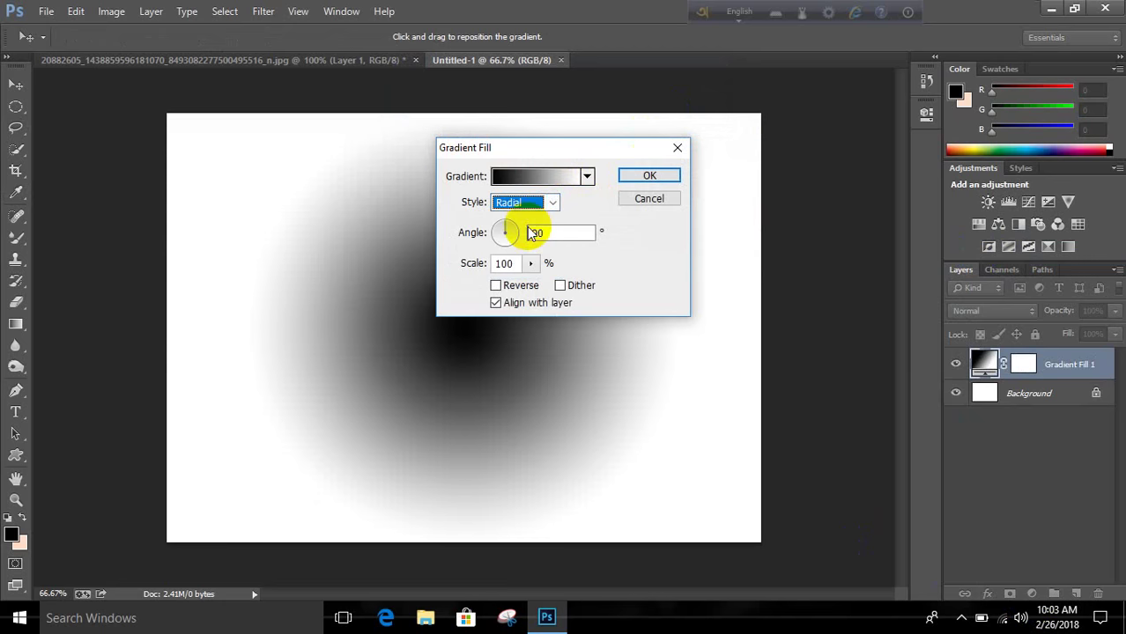
{"action": "left_click", "coordinate": [495, 286]}
{"action": "left_click", "coordinate": [530, 264]}
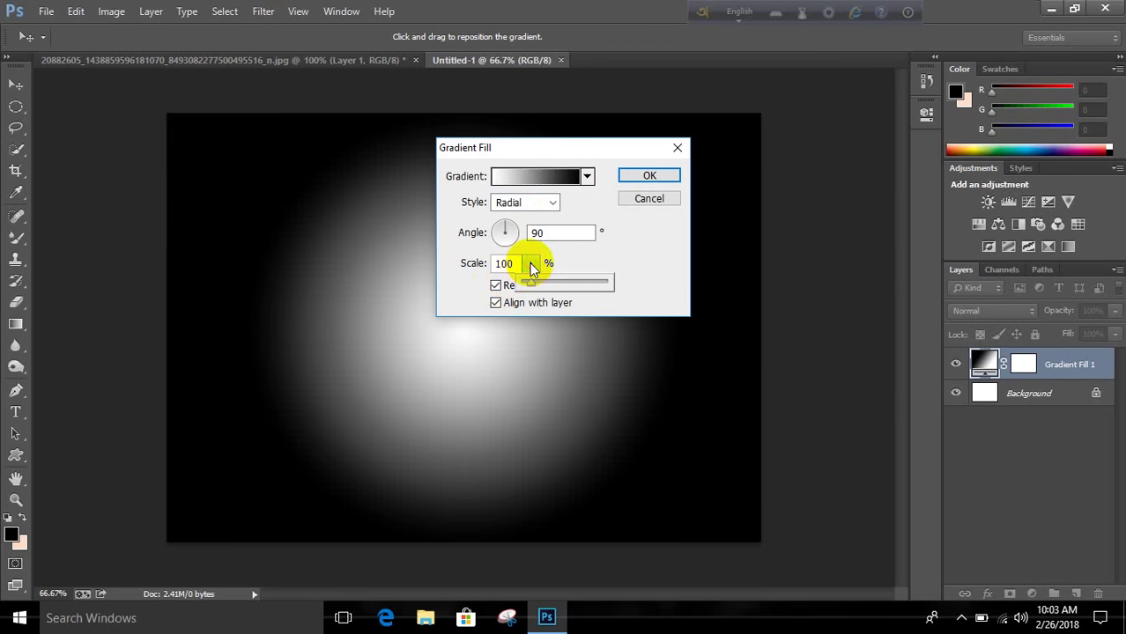
{"action": "left_click_drag", "start_coordinate": [531, 284], "coordinate": [541, 288]}
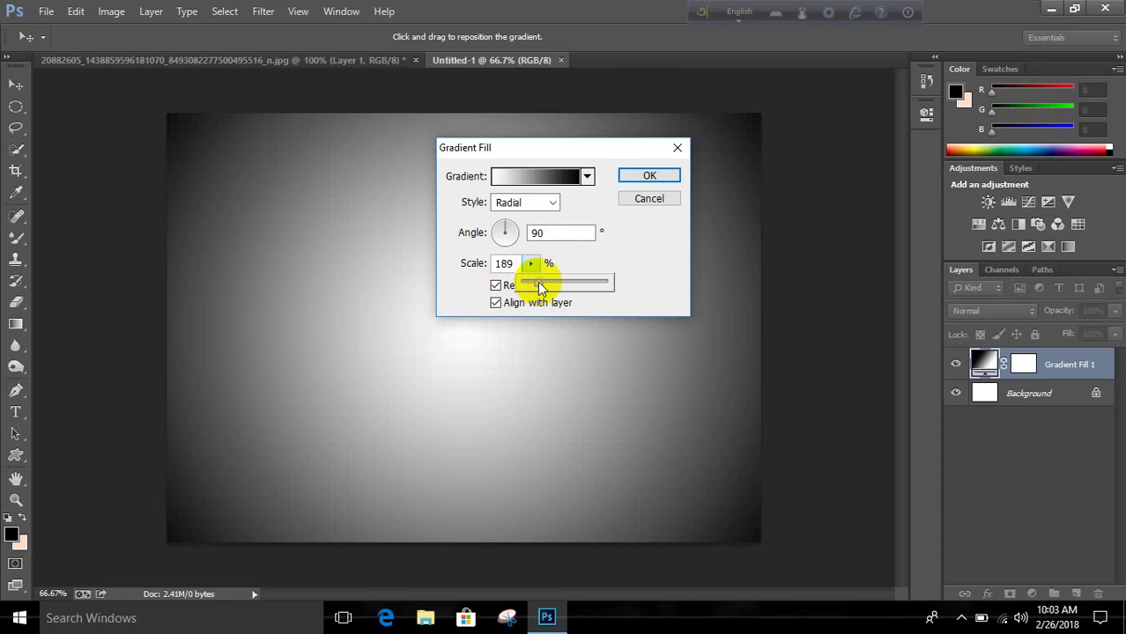
{"action": "left_click", "coordinate": [649, 177]}
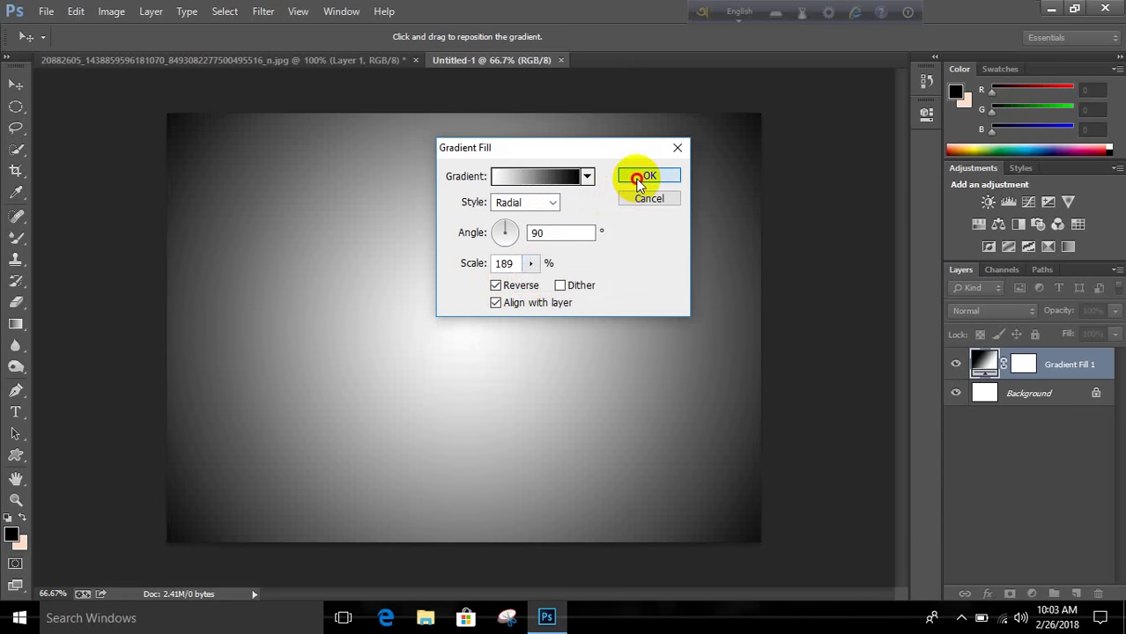
Step: Merge Gradient Fill 1 into the background with Merge Visible
{"action": "left_click", "coordinate": [242, 60]}
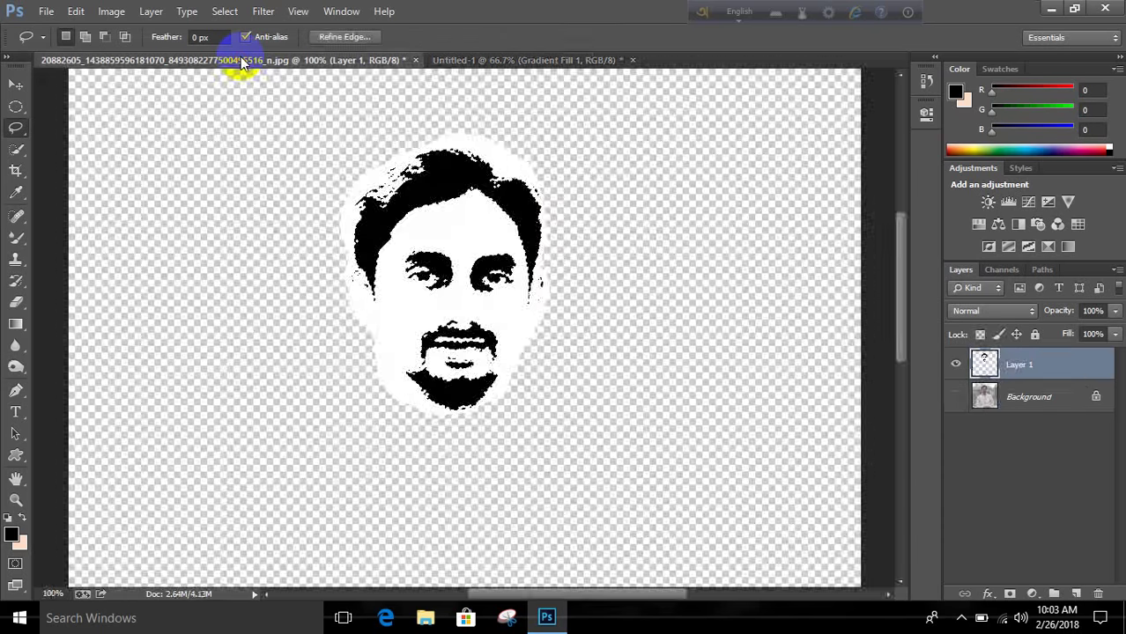
{"action": "left_click", "coordinate": [473, 56]}
{"action": "left_click", "coordinate": [1055, 368]}
{"action": "right_click", "coordinate": [1054, 367]}
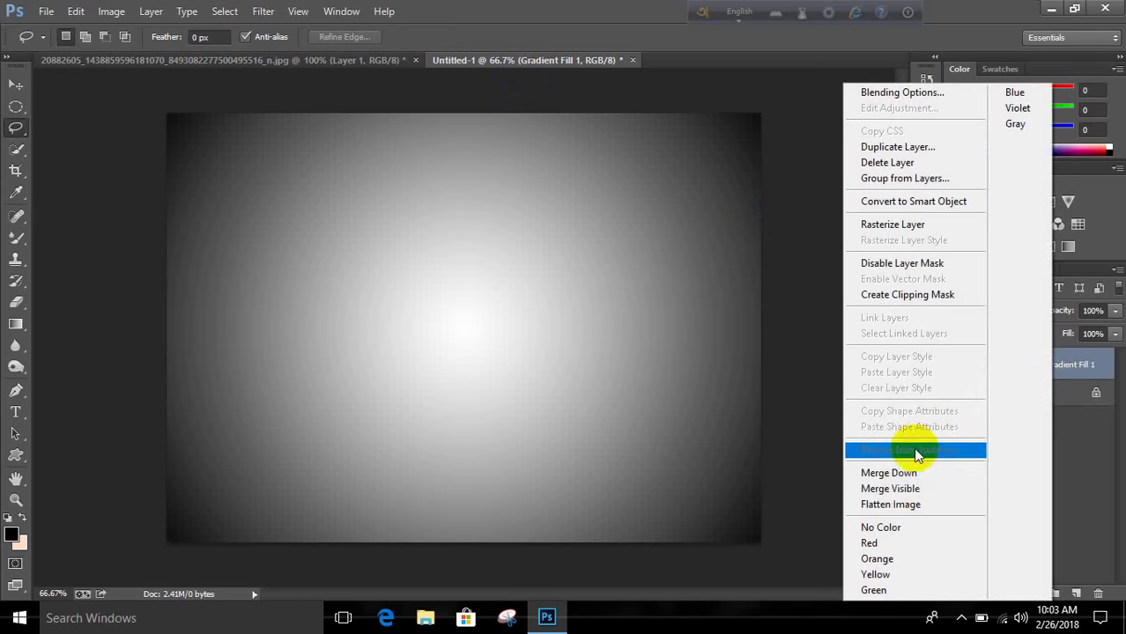
{"action": "left_click", "coordinate": [905, 504]}
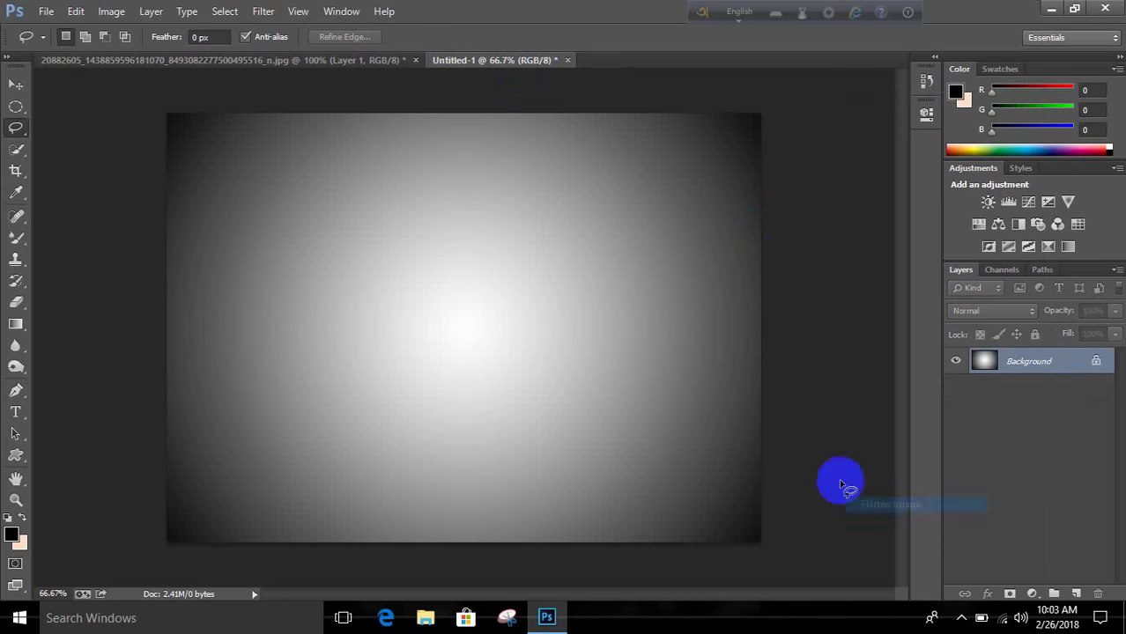
Step: Move the face stencil into Untitled-1 and scale it to about 114%
{"action": "left_click", "coordinate": [300, 61]}
{"action": "left_click", "coordinate": [15, 83]}
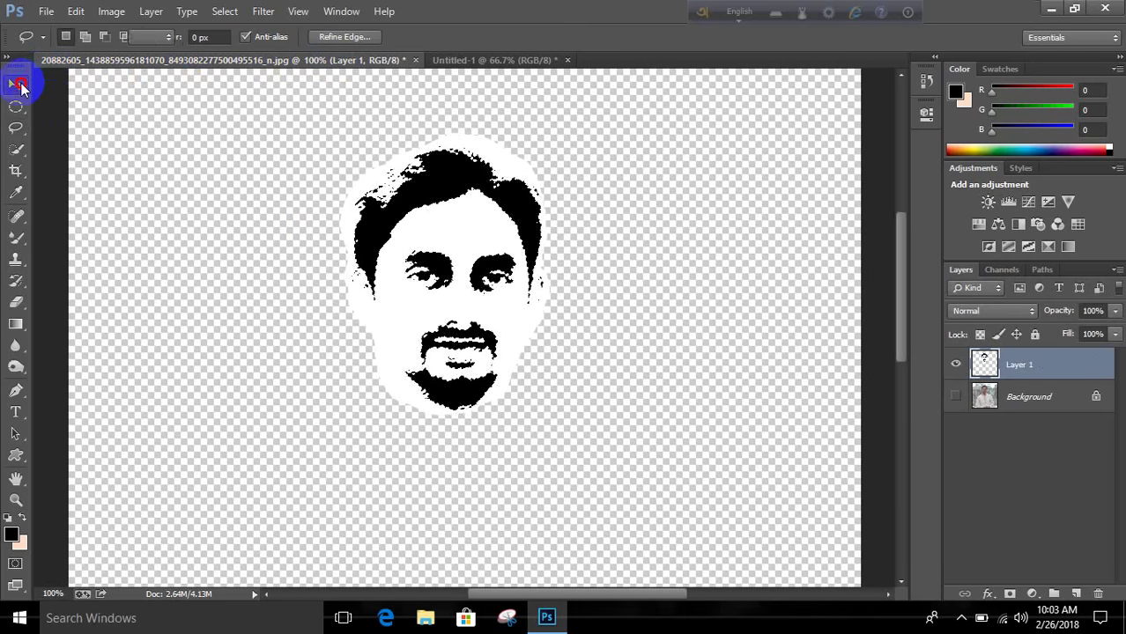
{"action": "mouse_move", "coordinate": [446, 269]}
{"action": "left_mouse_down"}
{"action": "mouse_move", "coordinate": [474, 46]}
{"action": "mouse_move", "coordinate": [525, 184]}
{"action": "left_mouse_up"}
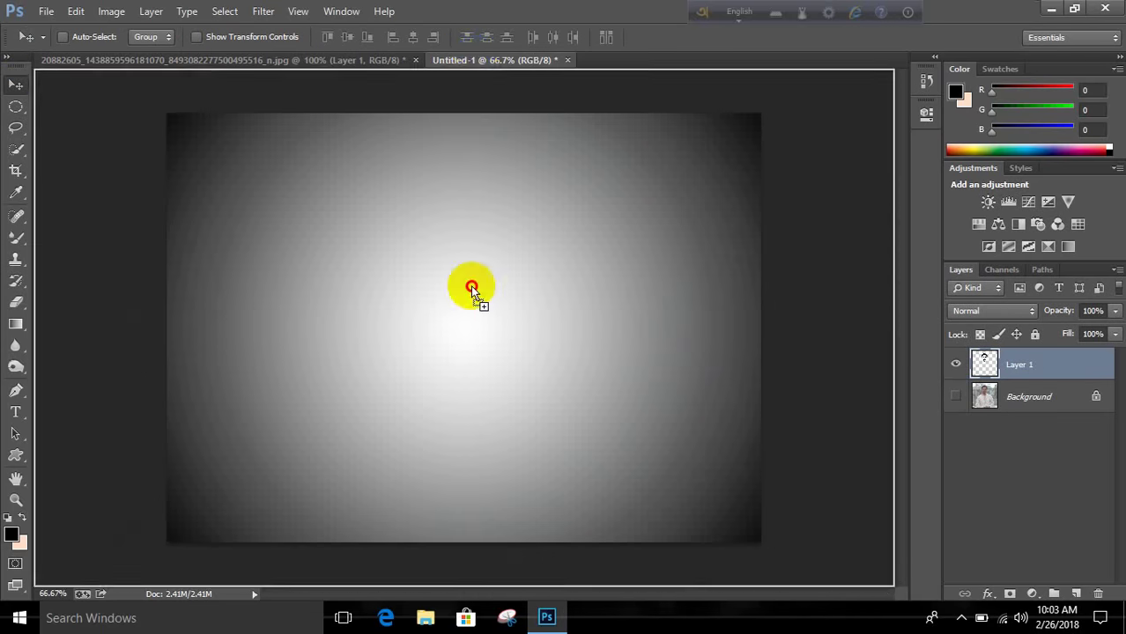
{"action": "mouse_move", "coordinate": [471, 286]}
{"action": "left_mouse_down"}
{"action": "mouse_move", "coordinate": [456, 324]}
{"action": "mouse_move", "coordinate": [465, 328]}
{"action": "left_mouse_up"}
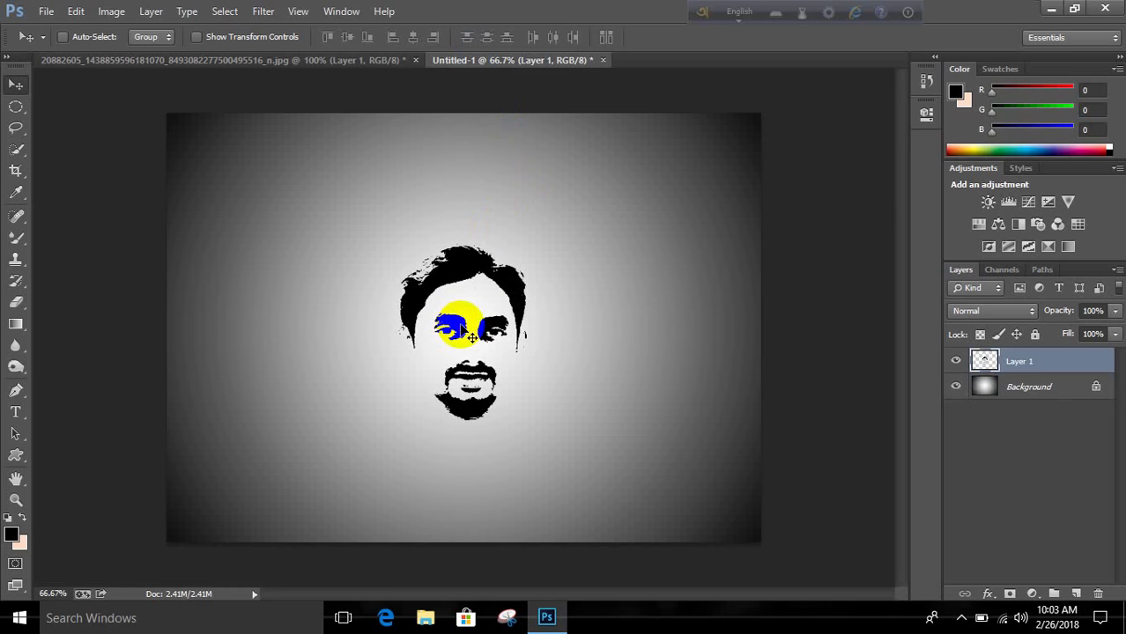
{"action": "key", "text": "ctrl+t"}
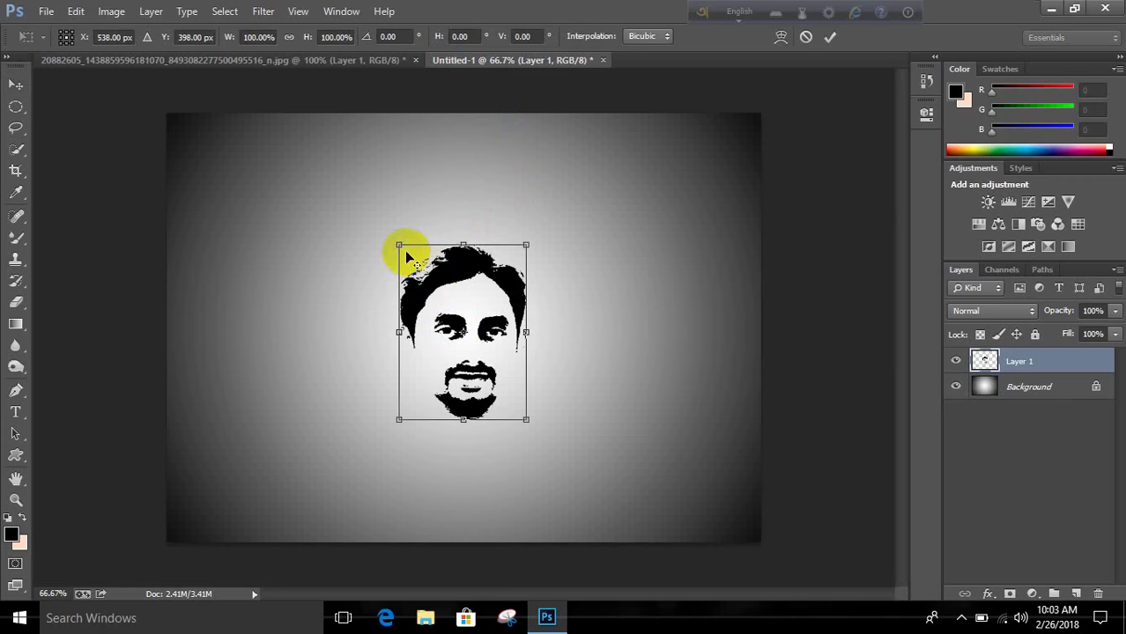
{"action": "left_click_drag", "start_coordinate": [400, 246], "coordinate": [390, 232]}
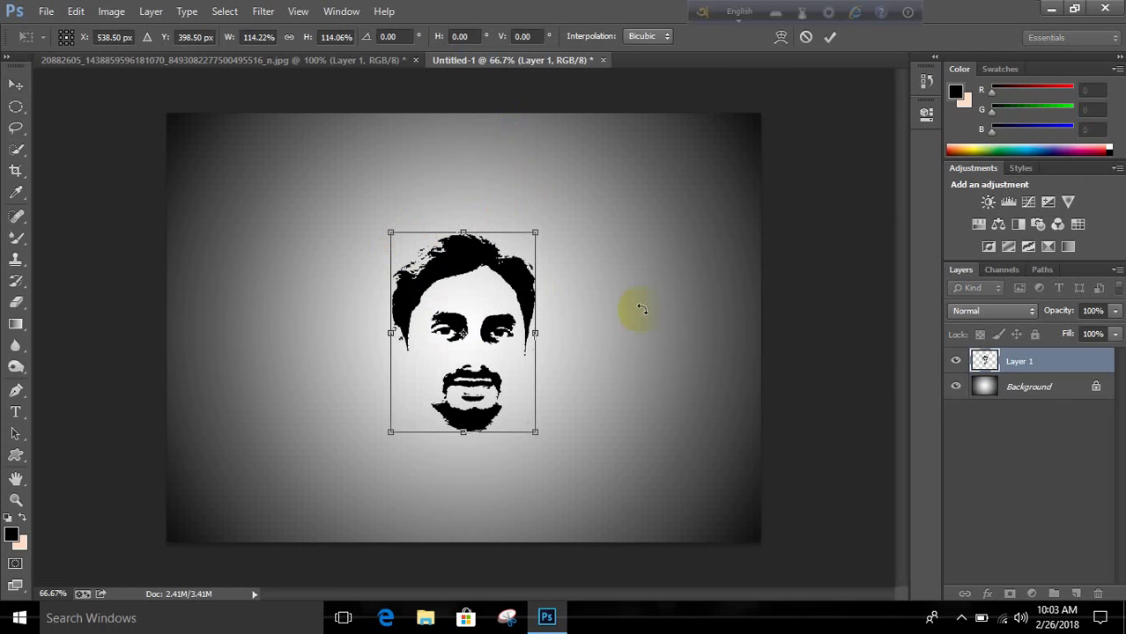
{"action": "left_click", "coordinate": [829, 38]}
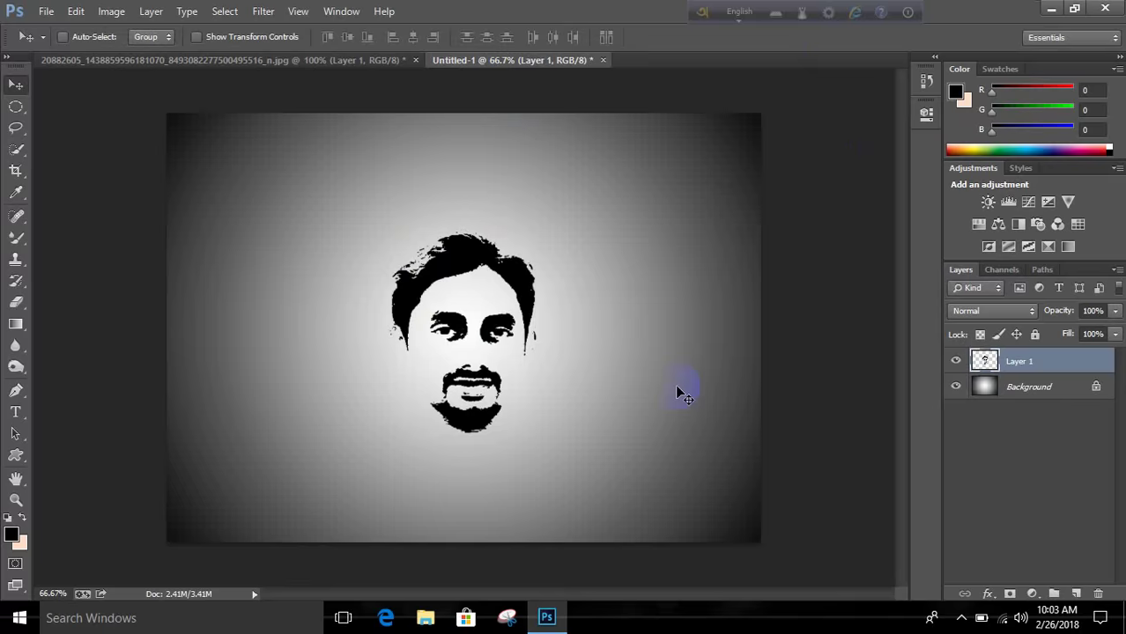
Step: Place the ra galaxy image from the desktop into Untitled-1 as a new top layer
{"action": "left_click", "coordinate": [550, 612]}
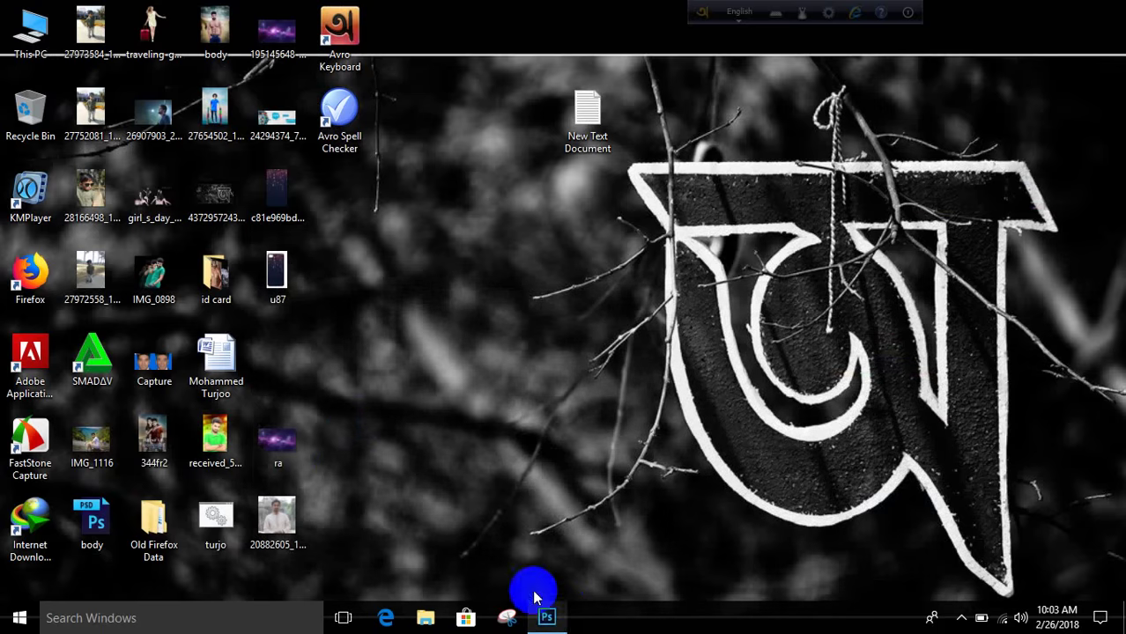
{"action": "double_click", "coordinate": [277, 445]}
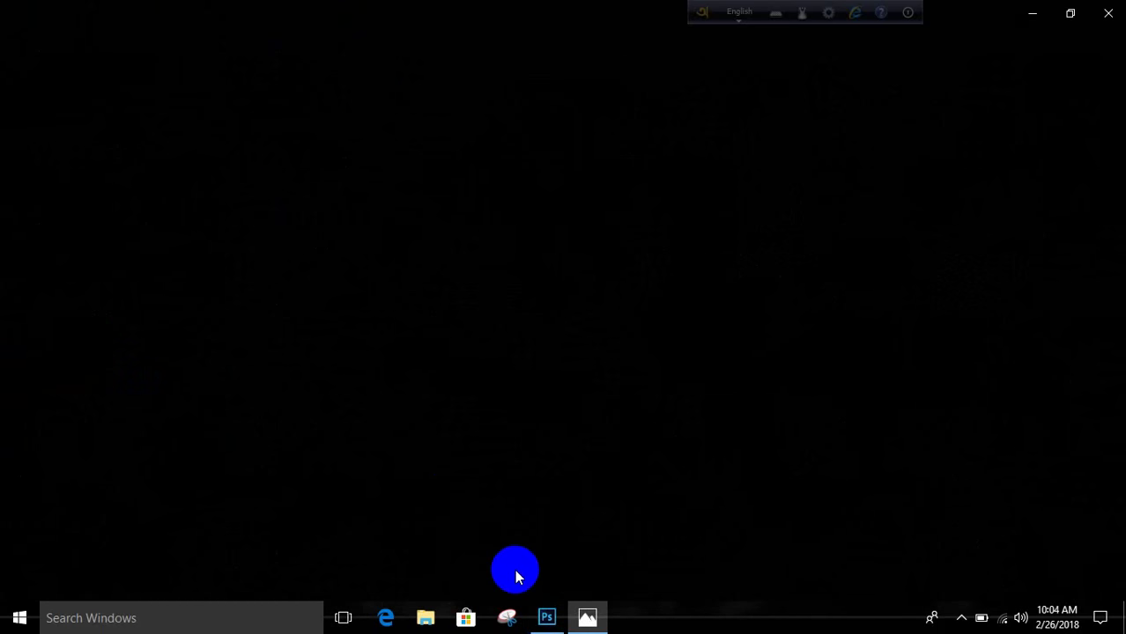
{"action": "left_click", "coordinate": [1108, 12]}
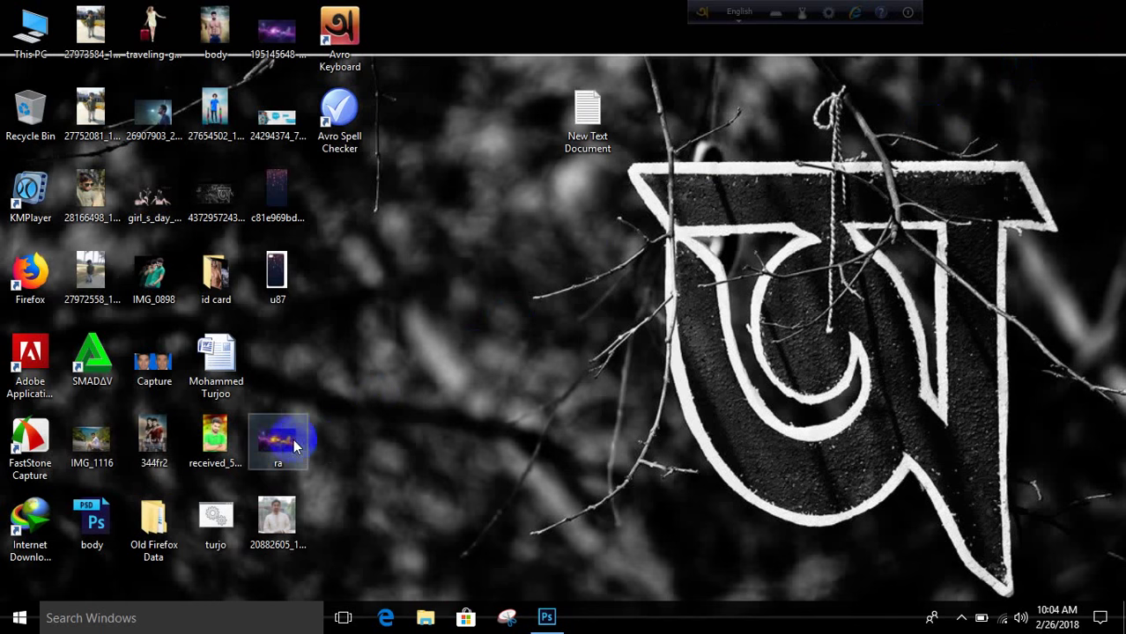
{"action": "mouse_move", "coordinate": [293, 447]}
{"action": "left_mouse_down"}
{"action": "mouse_move", "coordinate": [562, 619]}
{"action": "mouse_move", "coordinate": [475, 467]}
{"action": "mouse_move", "coordinate": [477, 328]}
{"action": "mouse_move", "coordinate": [478, 341]}
{"action": "left_mouse_up"}
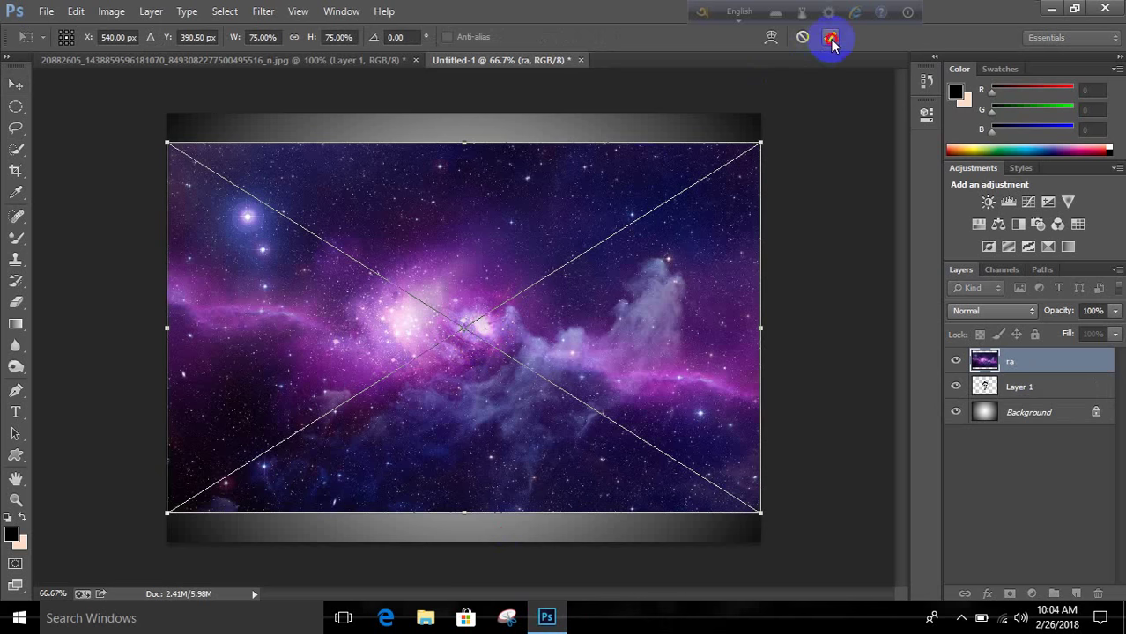
{"action": "left_click", "coordinate": [831, 38]}
{"action": "left_click", "coordinate": [1005, 356]}
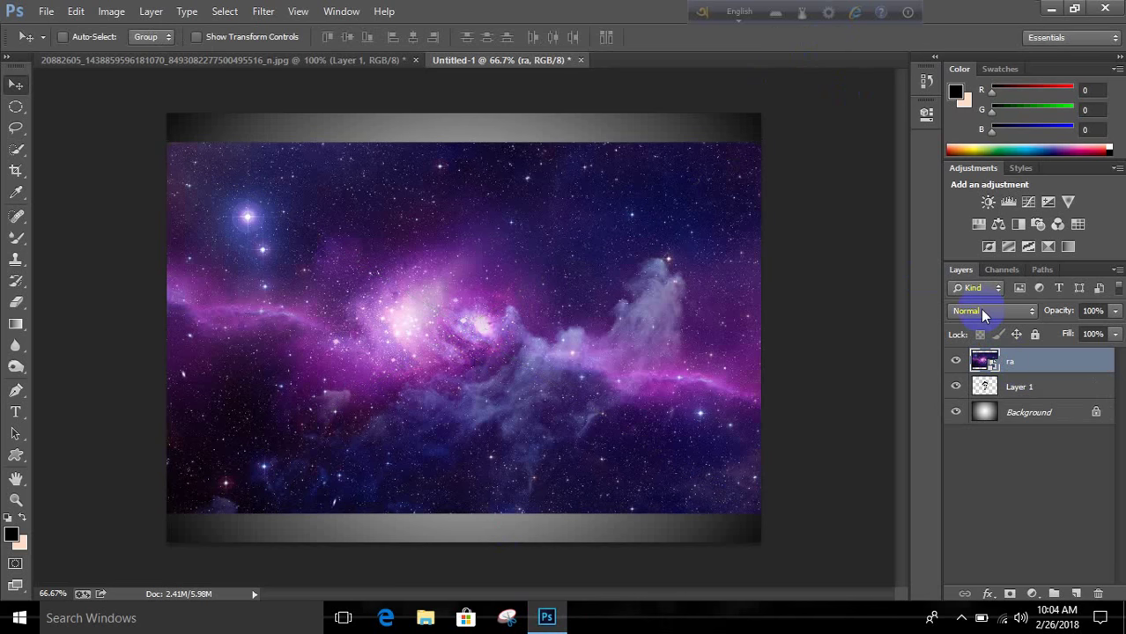
Step: Clip the ra galaxy layer to the face stencil and rasterize it
{"action": "left_click", "coordinate": [1020, 371], "text": "alt"}
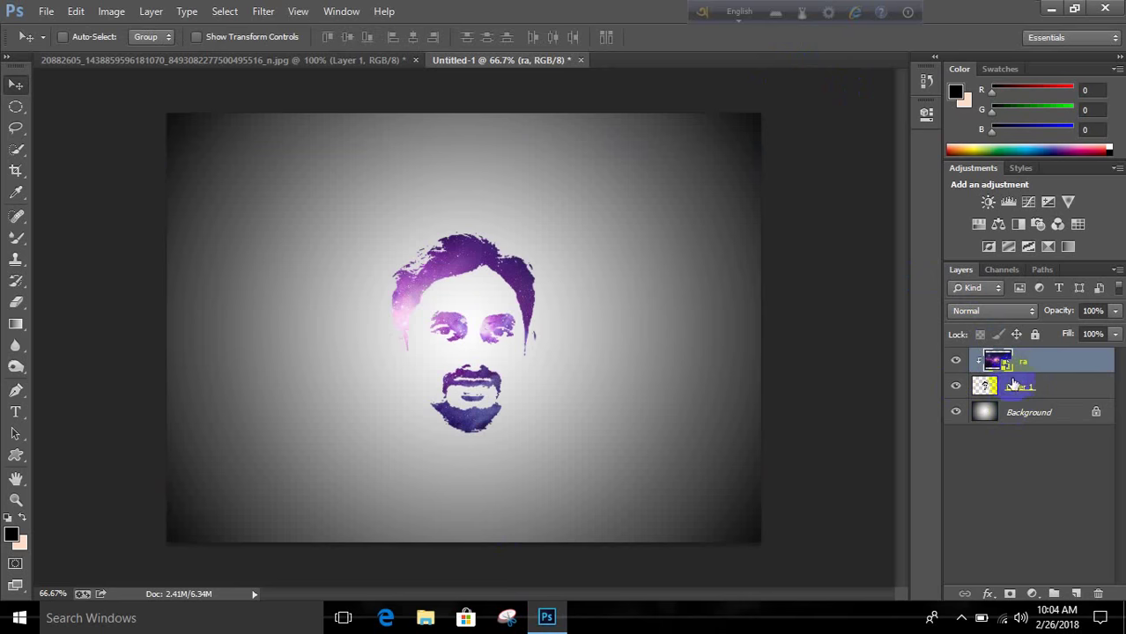
{"action": "right_click", "coordinate": [1035, 369]}
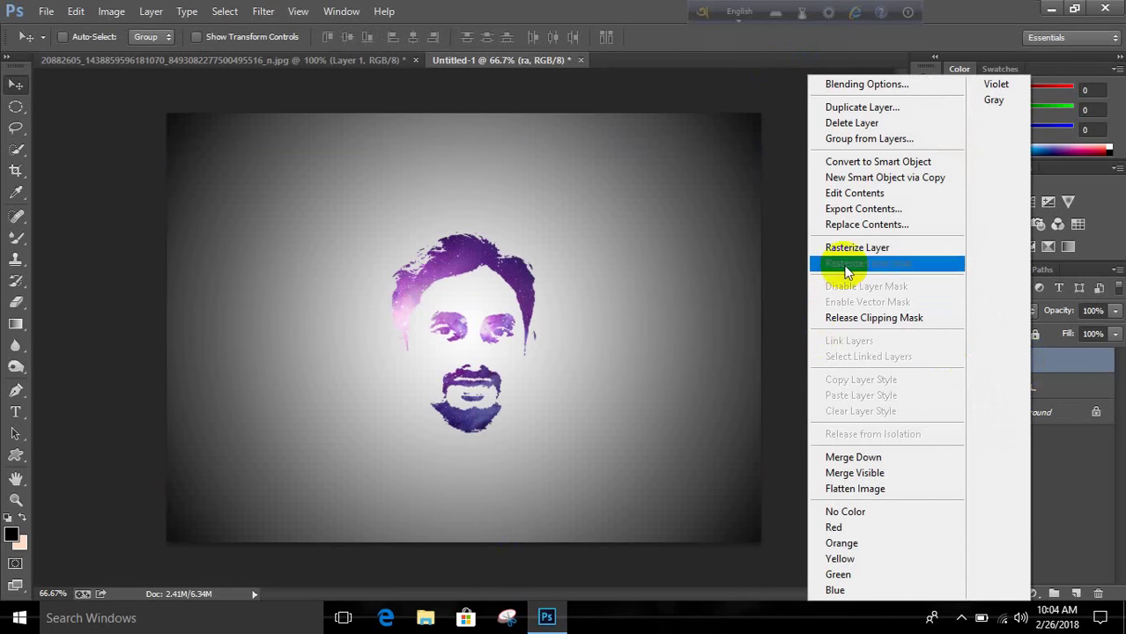
{"action": "left_click", "coordinate": [856, 250]}
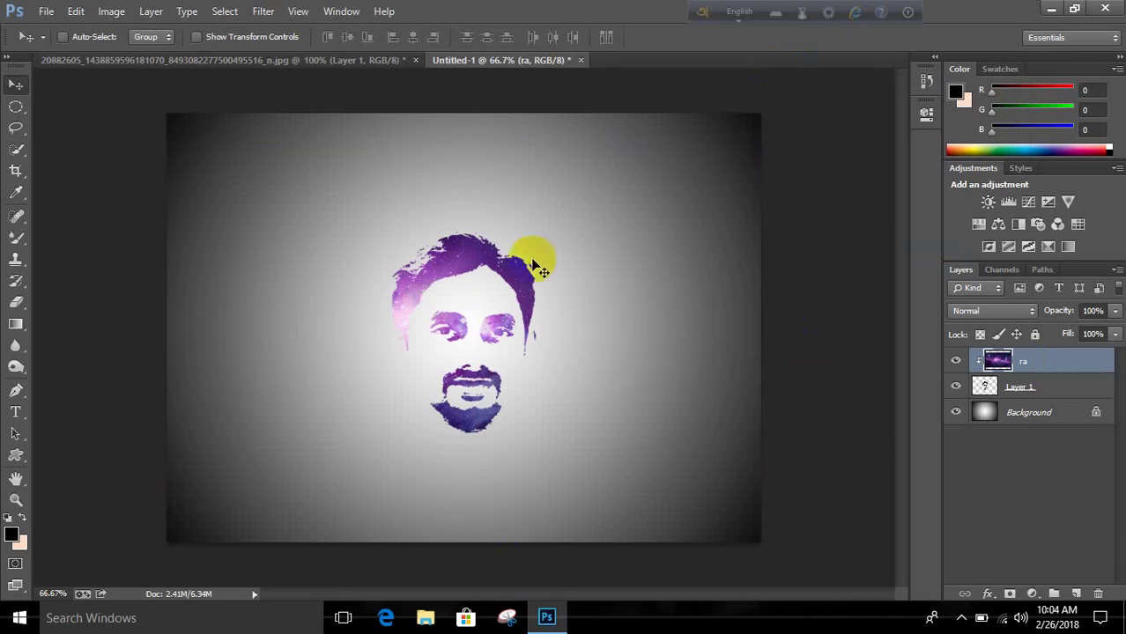
Step: Enlarge the galaxy to 145% and shift it up over the face
{"action": "key", "text": "ctrl+t"}
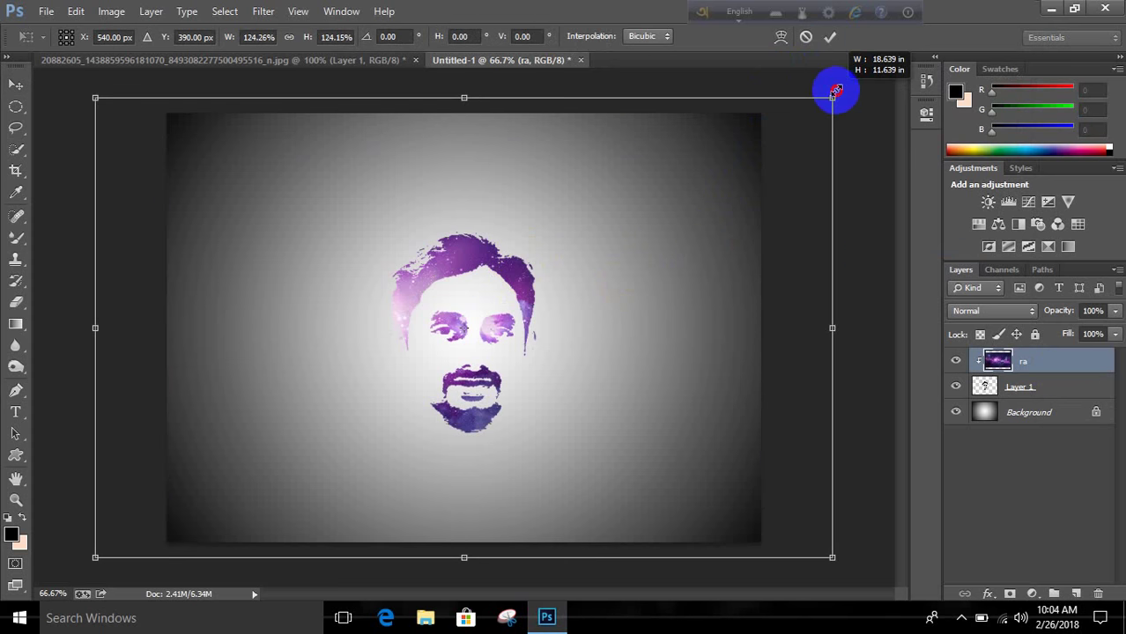
{"action": "left_click_drag", "start_coordinate": [763, 139], "coordinate": [892, 55]}
{"action": "mouse_move", "coordinate": [581, 300]}
{"action": "left_mouse_down"}
{"action": "mouse_move", "coordinate": [671, 294]}
{"action": "mouse_move", "coordinate": [720, 344]}
{"action": "left_mouse_up"}
{"action": "mouse_move", "coordinate": [742, 362]}
{"action": "left_mouse_down"}
{"action": "mouse_move", "coordinate": [762, 368]}
{"action": "mouse_move", "coordinate": [740, 336]}
{"action": "left_mouse_up"}
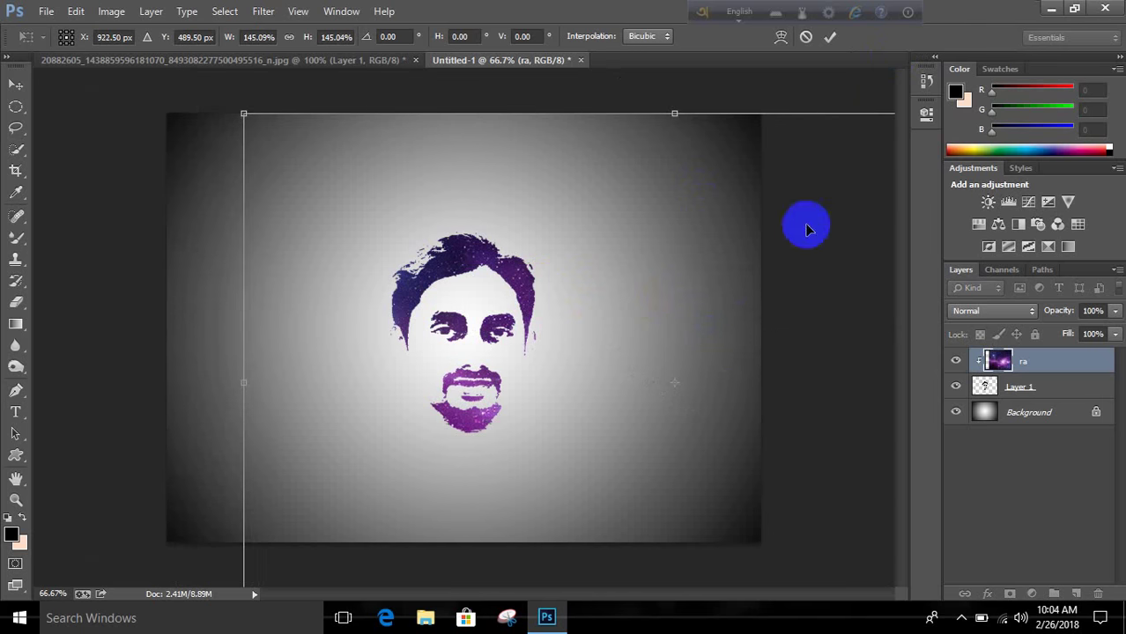
{"action": "left_click", "coordinate": [832, 38]}
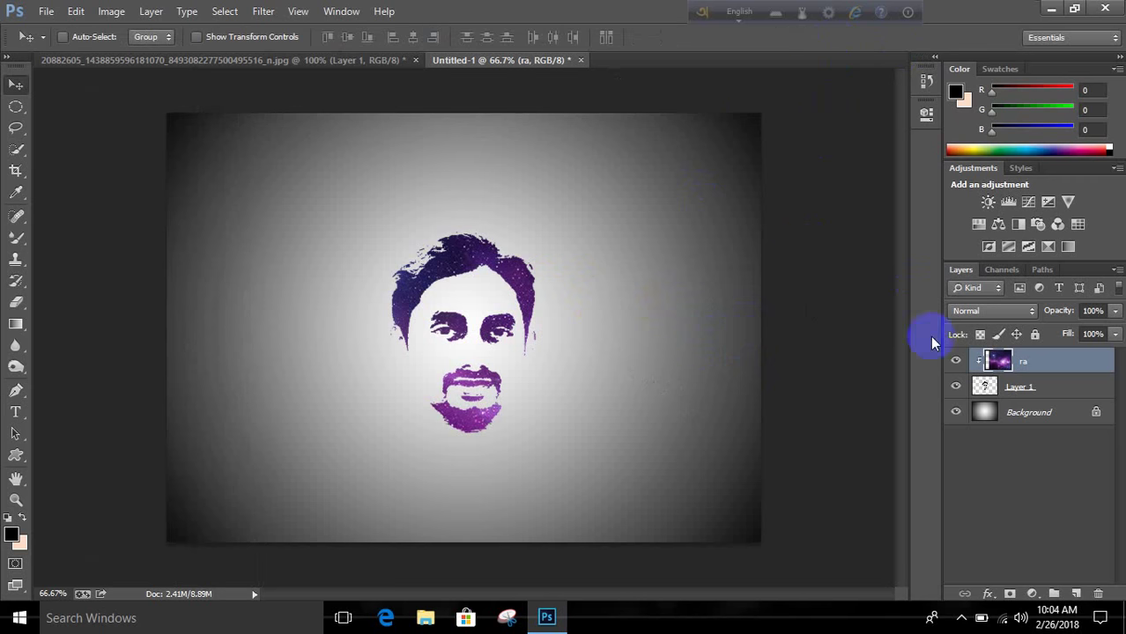
Step: Flatten the image and add a new empty layer above it
{"action": "right_click", "coordinate": [1082, 370]}
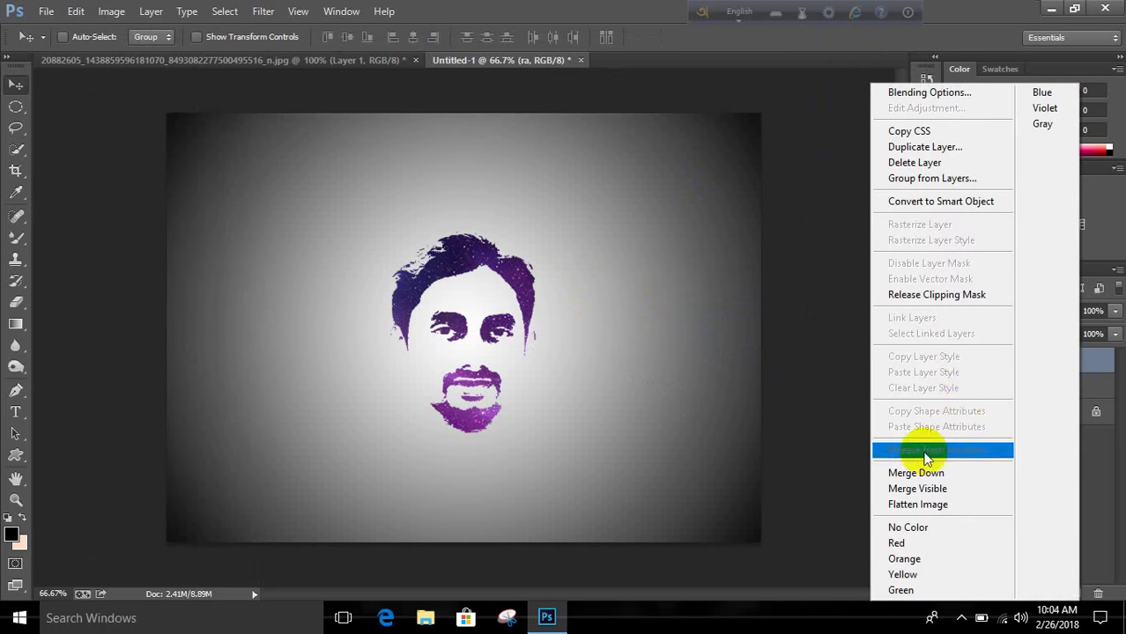
{"action": "left_click", "coordinate": [918, 506]}
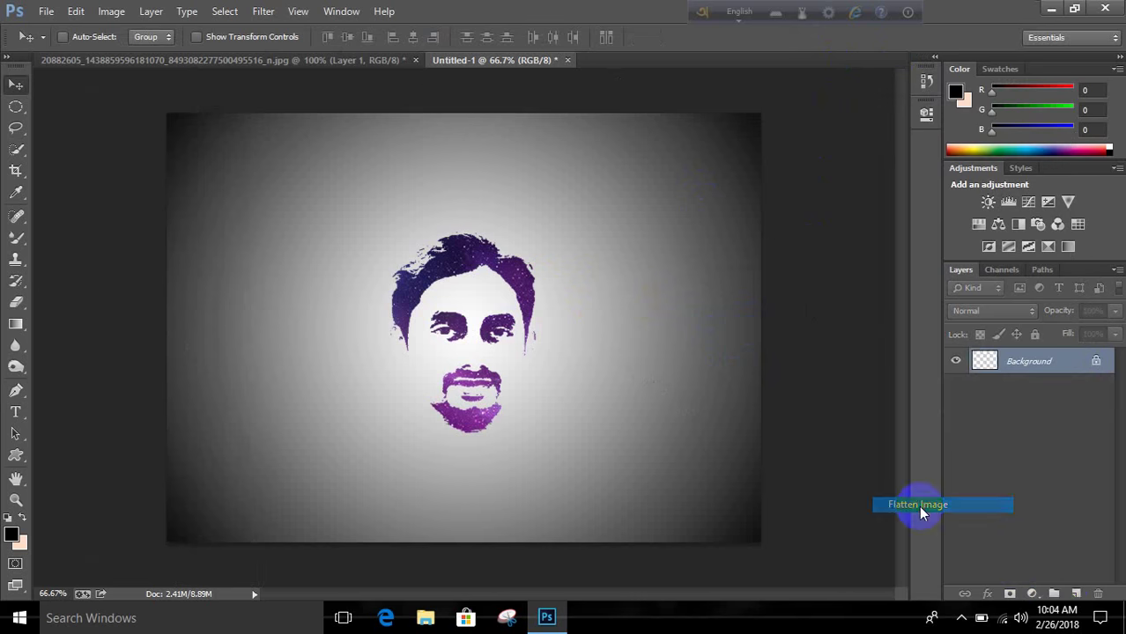
{"action": "left_click", "coordinate": [1075, 594]}
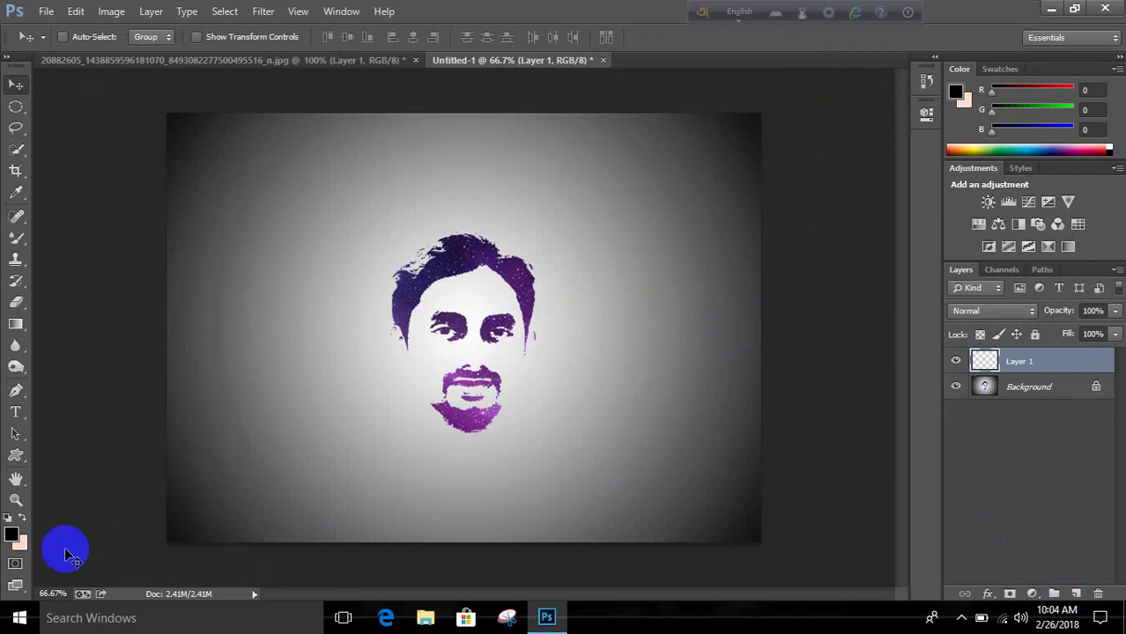
Step: Set the foreground colour to blue #0036e4
{"action": "left_click", "coordinate": [10, 536]}
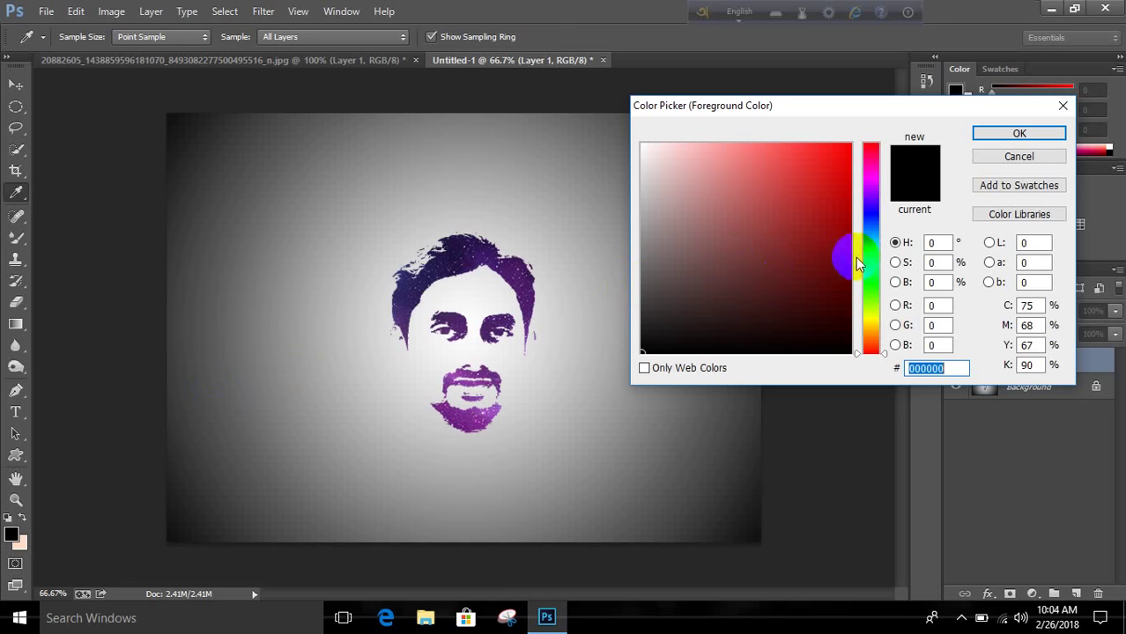
{"action": "left_click_drag", "start_coordinate": [868, 272], "coordinate": [871, 226]}
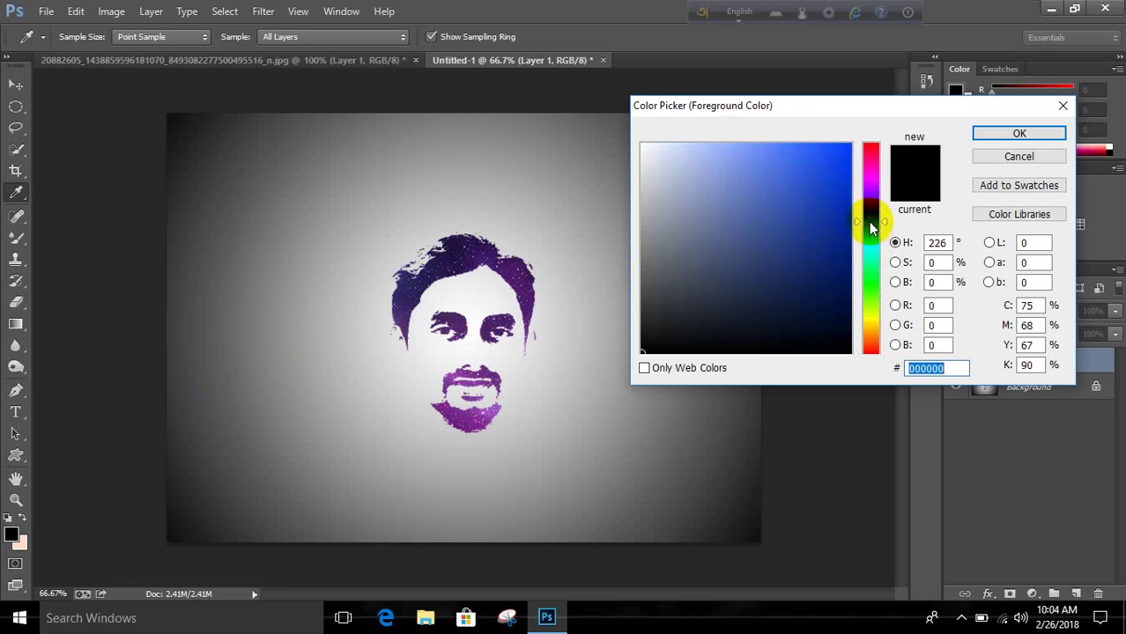
{"action": "left_click", "coordinate": [849, 166]}
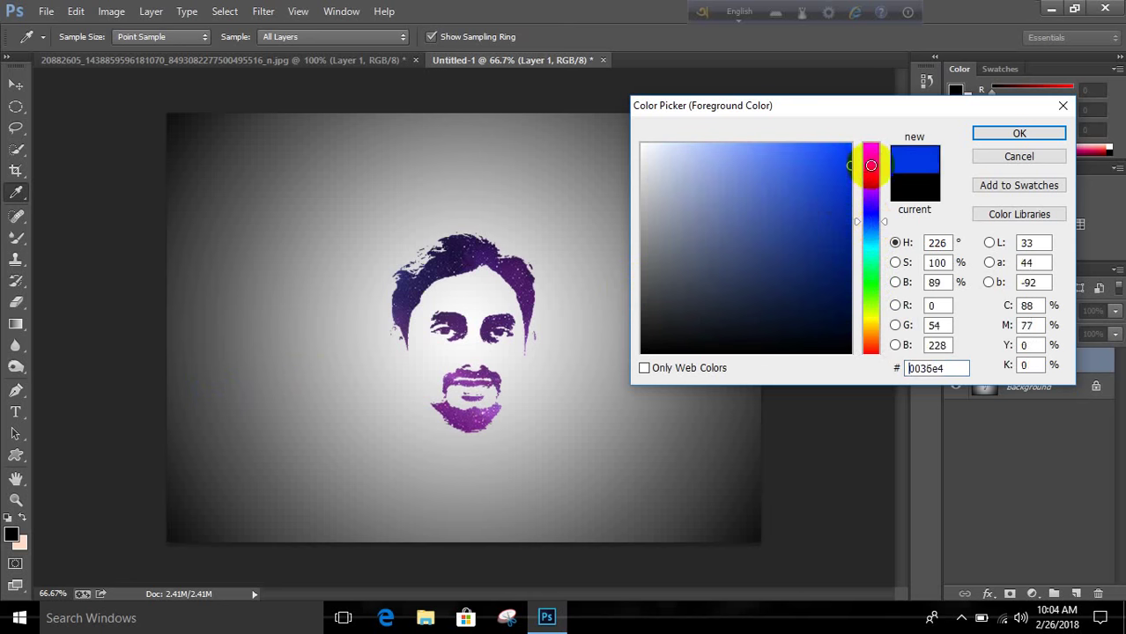
{"action": "left_click", "coordinate": [985, 135]}
{"action": "key", "text": "v"}
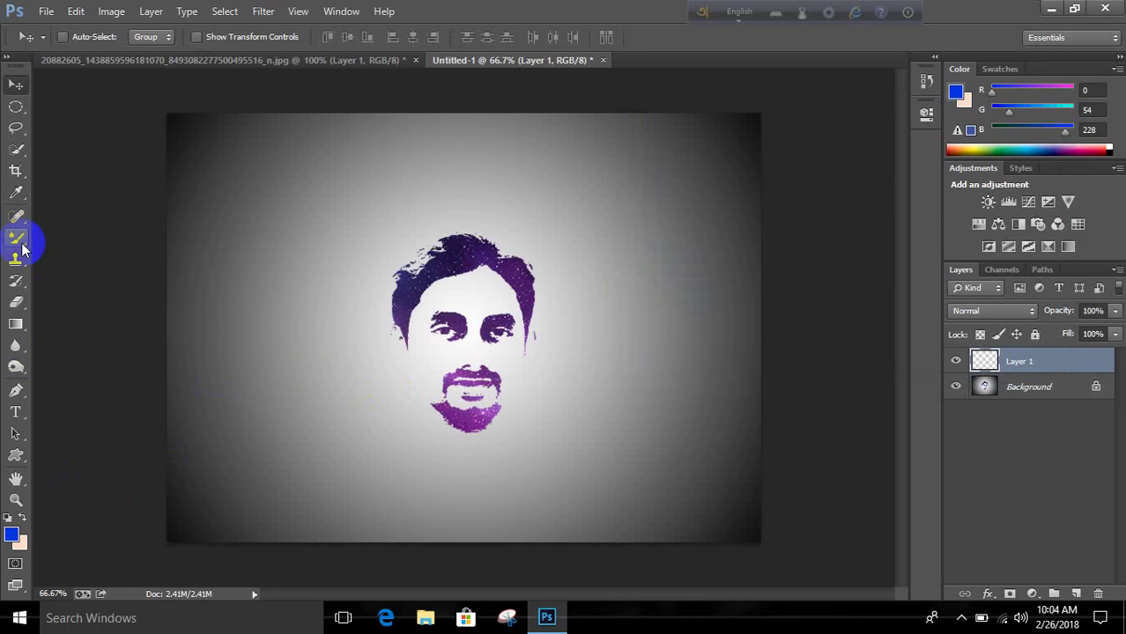
Step: Paint a soft blue glow over the chin and beard with a size-200 brush at 96% flow
{"action": "left_click", "coordinate": [19, 242]}
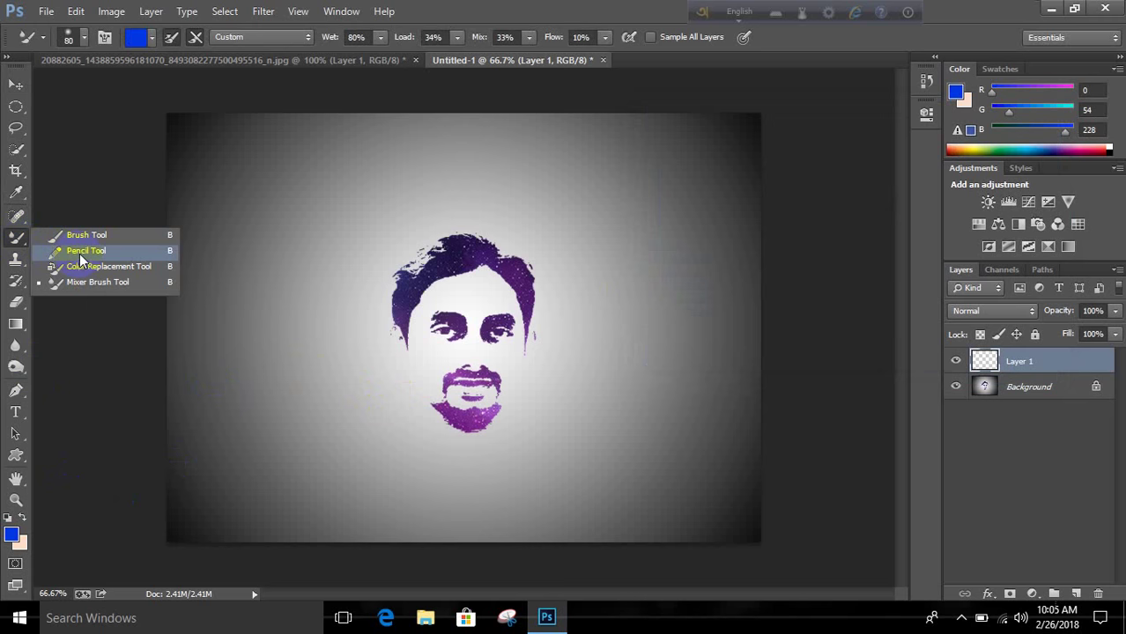
{"action": "left_click", "coordinate": [85, 234]}
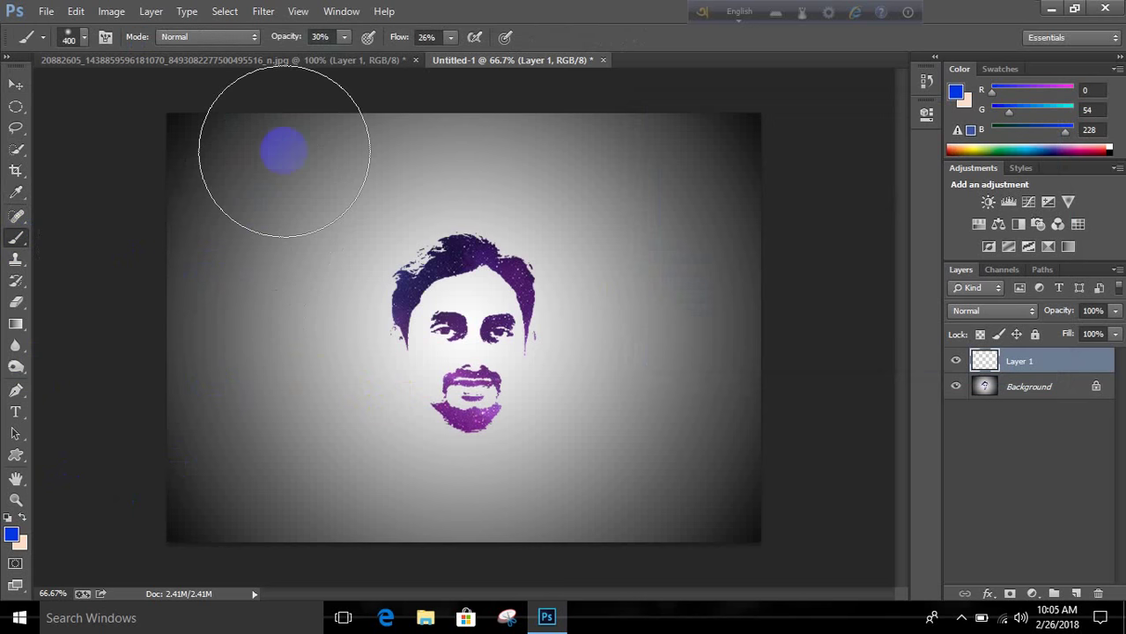
{"action": "left_click", "coordinate": [346, 41]}
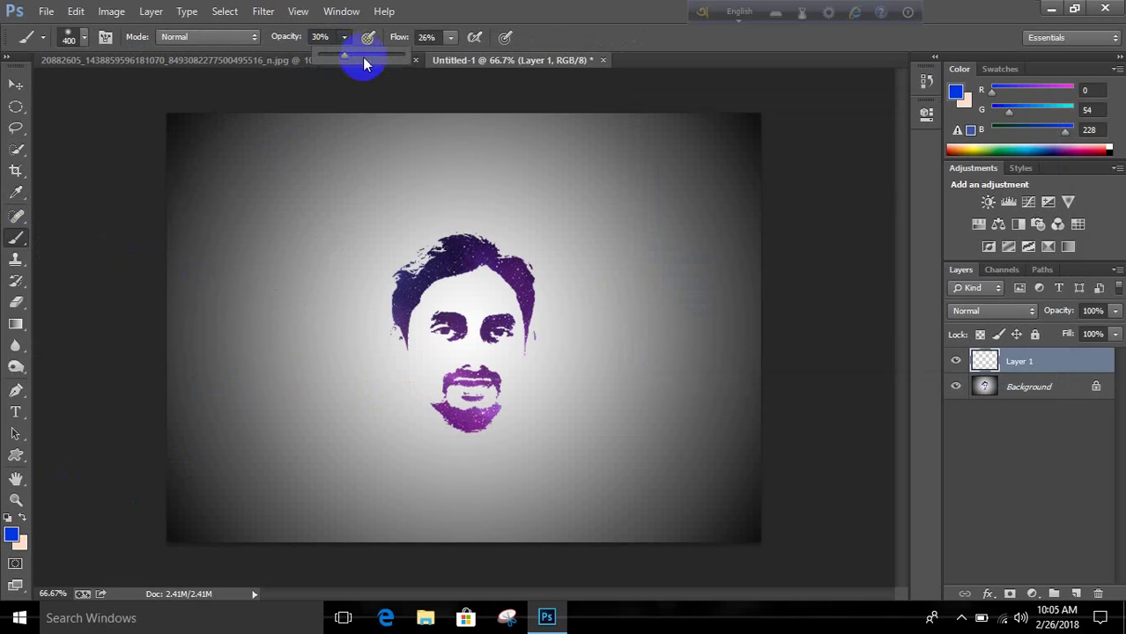
{"action": "left_click", "coordinate": [452, 37]}
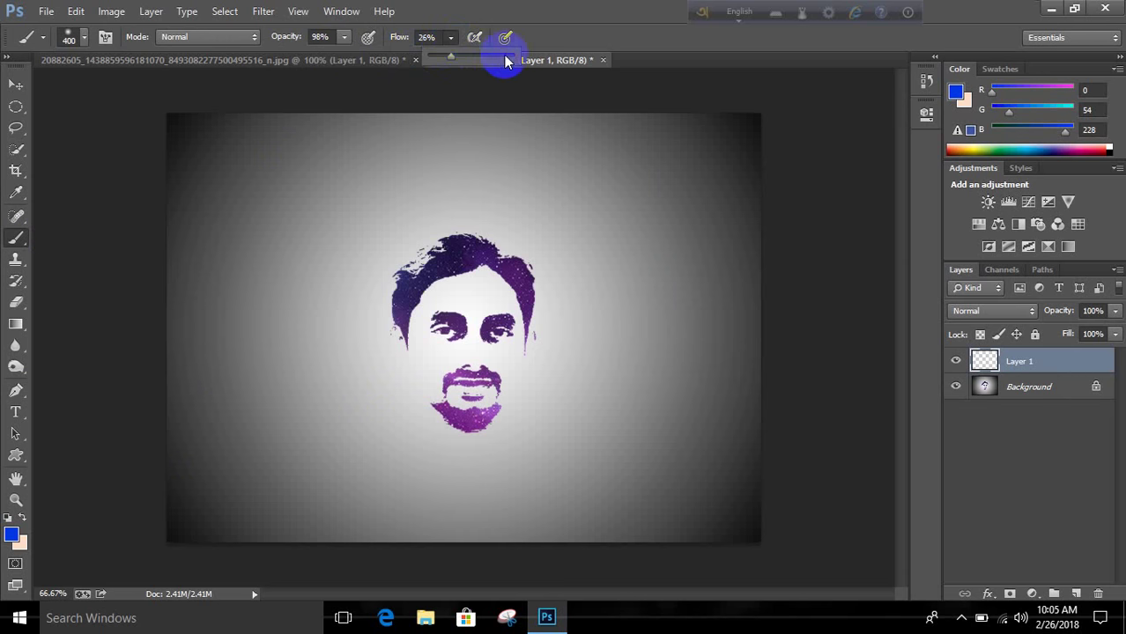
{"action": "key", "text": "bracketleft"}
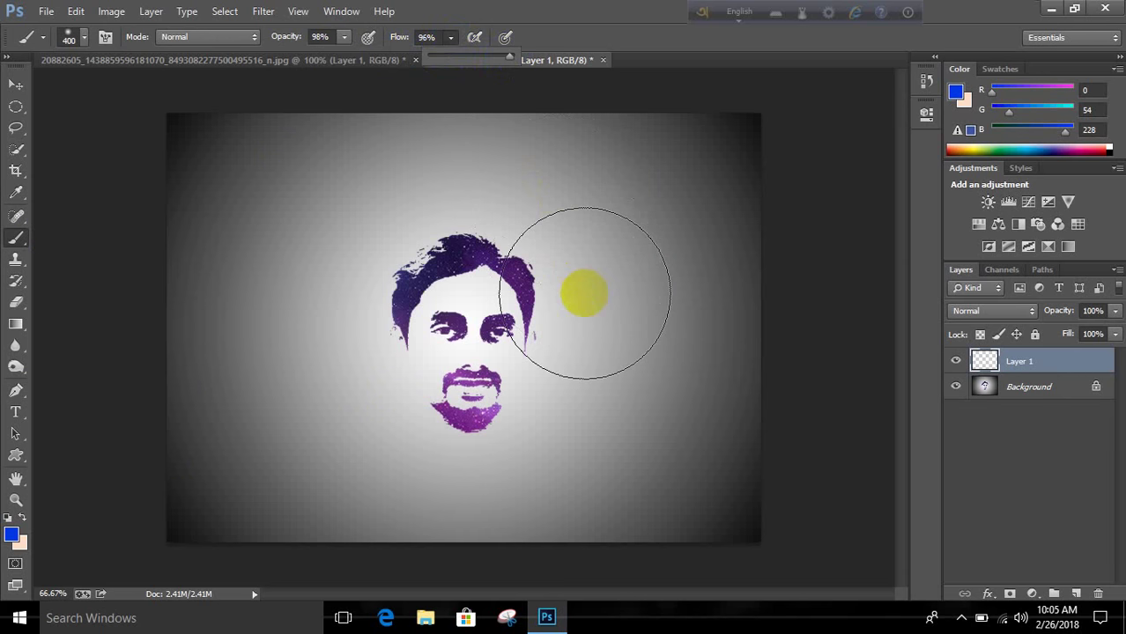
{"action": "key", "text": "bracketleft"}
{"action": "key", "text": "bracketleft"}
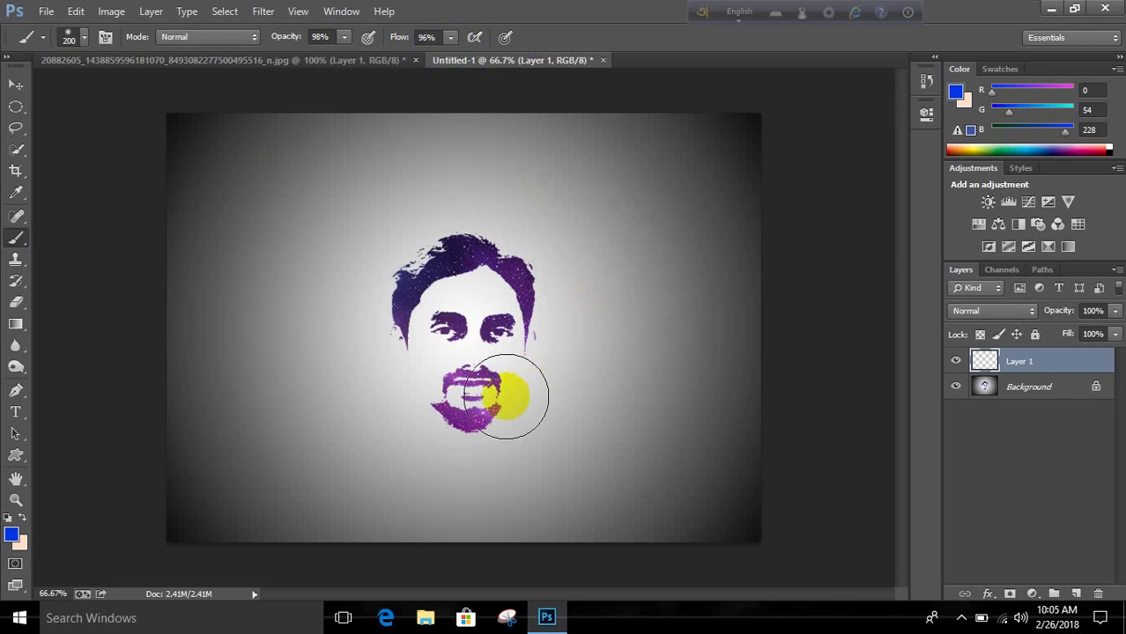
{"action": "left_click_drag", "start_coordinate": [476, 401], "coordinate": [512, 405]}
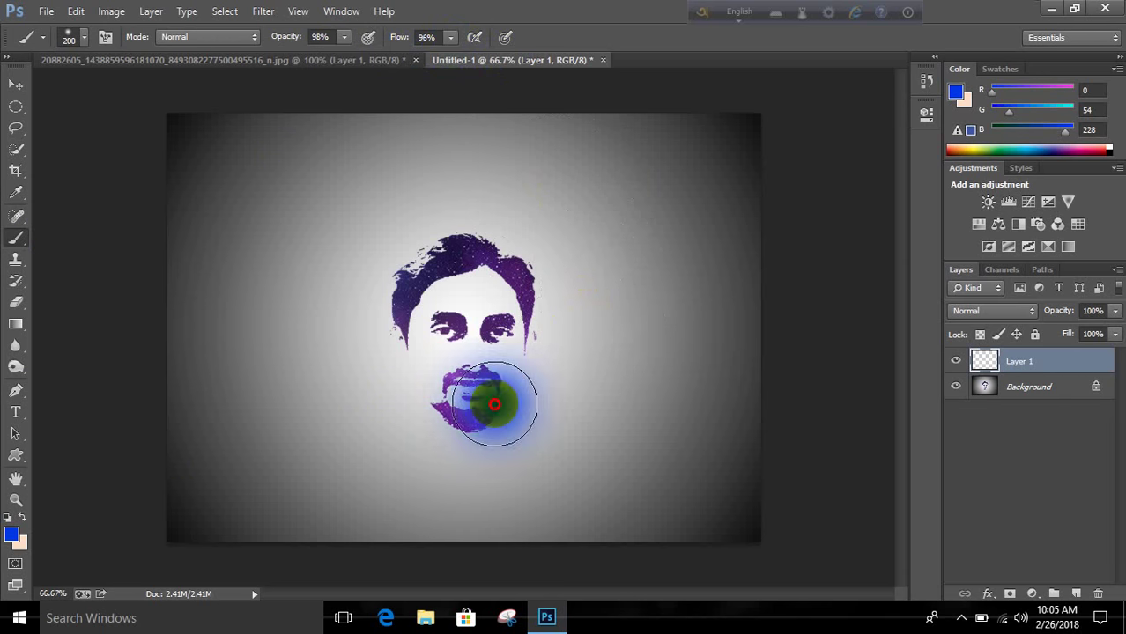
Step: Set Layer 1 to Screen blending after trying Linear Dodge (Add), and brush blue glow over the hair
{"action": "left_click", "coordinate": [995, 315]}
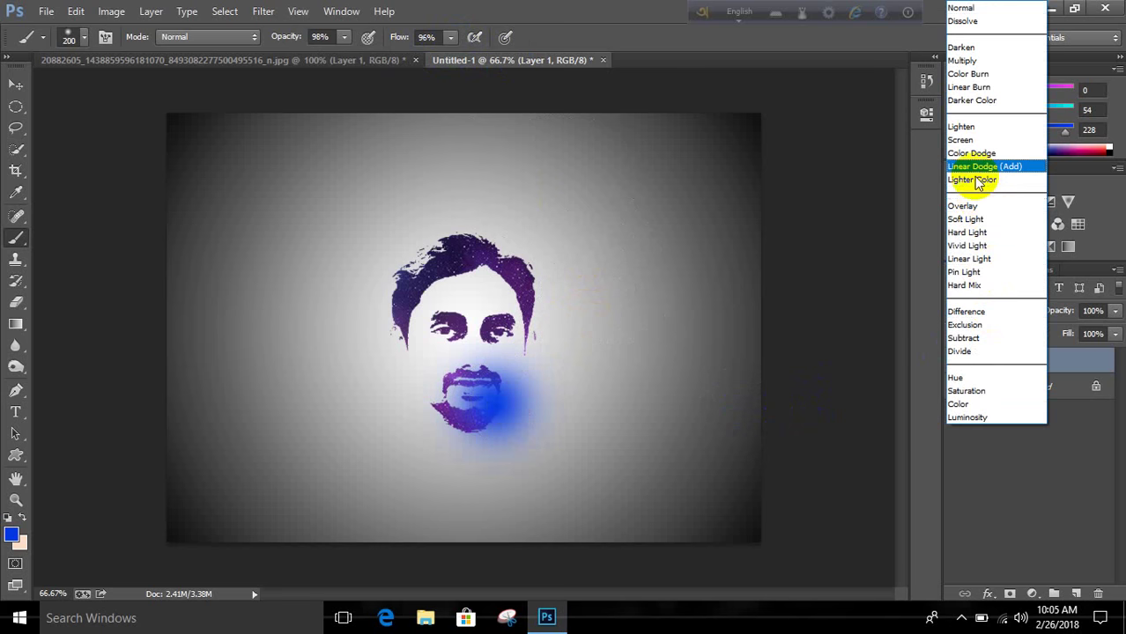
{"action": "left_click", "coordinate": [976, 167]}
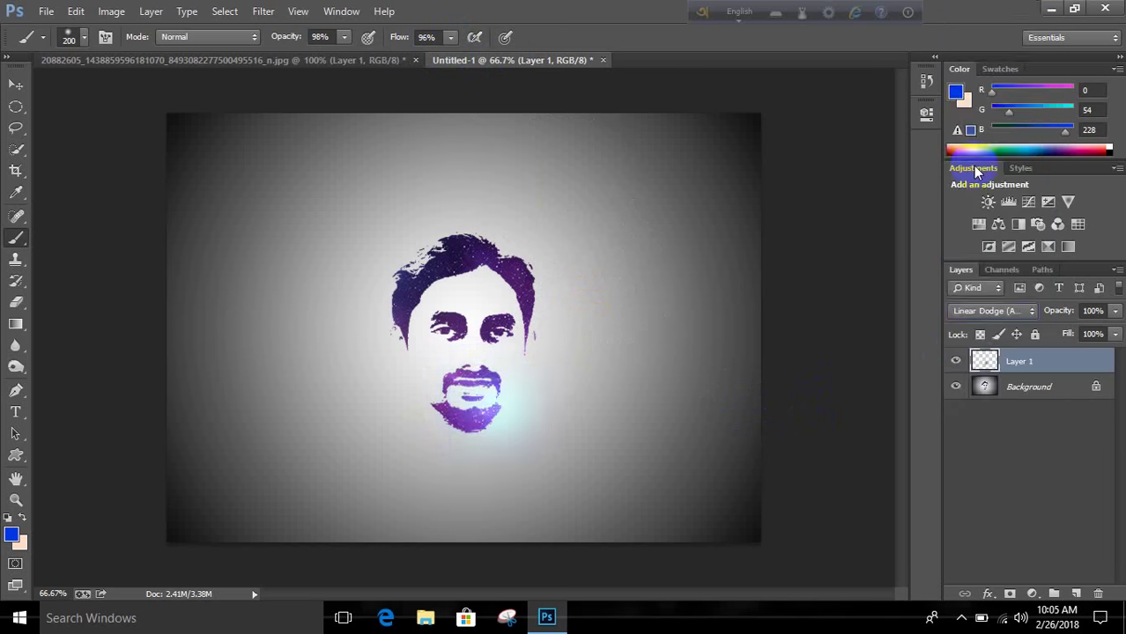
{"action": "left_click", "coordinate": [966, 314]}
{"action": "left_click", "coordinate": [960, 141]}
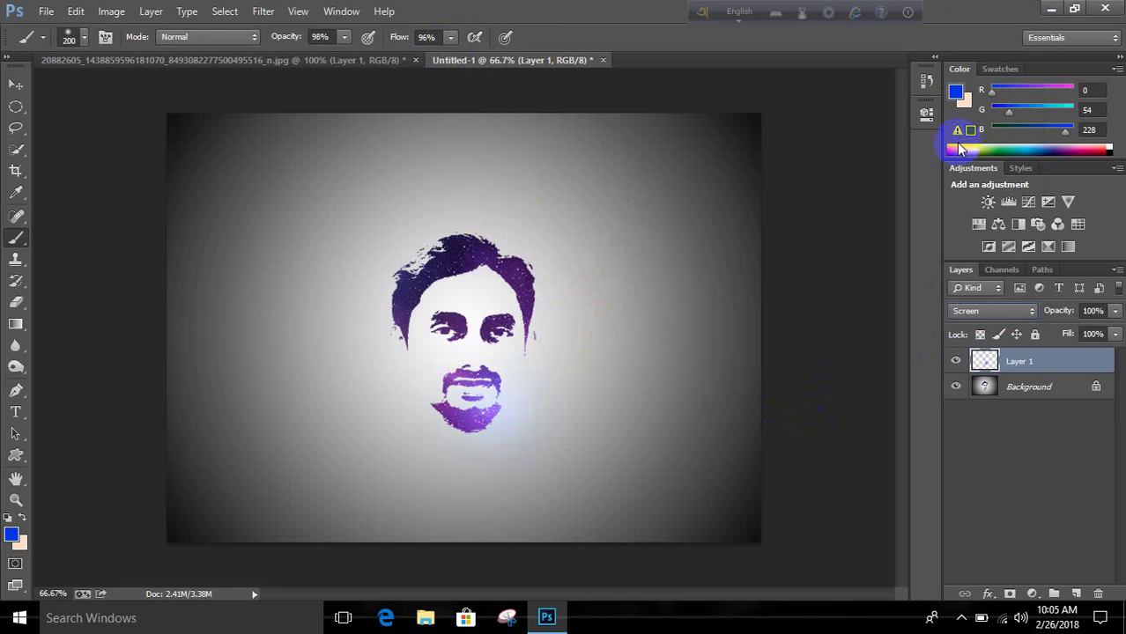
{"action": "mouse_move", "coordinate": [527, 231]}
{"action": "left_mouse_down"}
{"action": "mouse_move", "coordinate": [519, 260]}
{"action": "mouse_move", "coordinate": [580, 414]}
{"action": "left_mouse_up"}
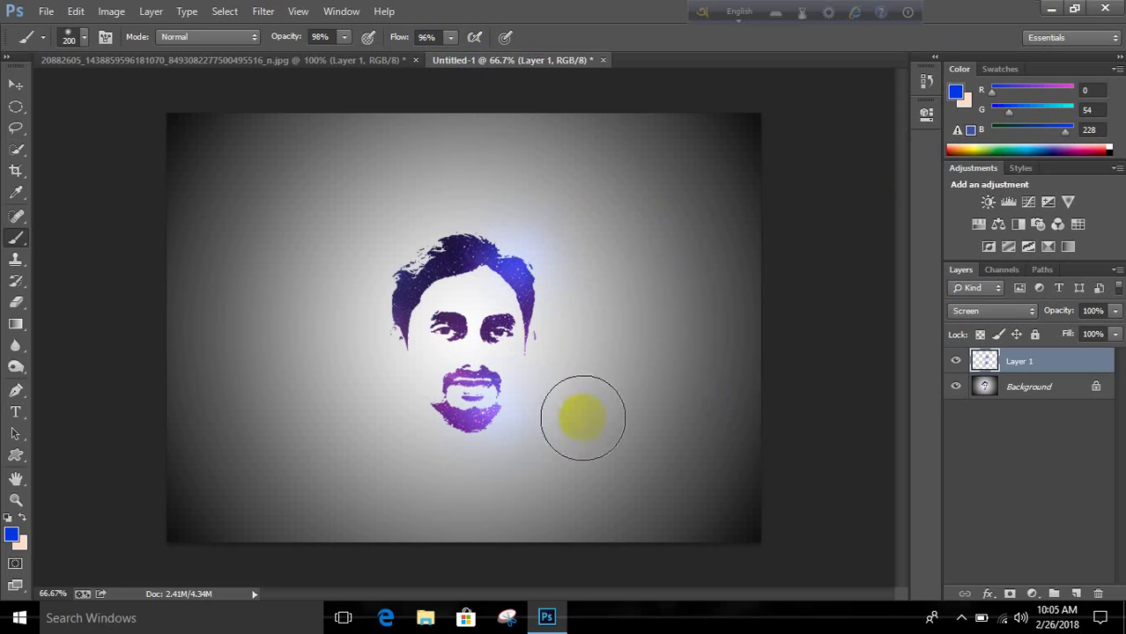
Step: Try painting yellow glow around the hair and face, then undo those strokes
{"action": "left_click", "coordinate": [11, 535]}
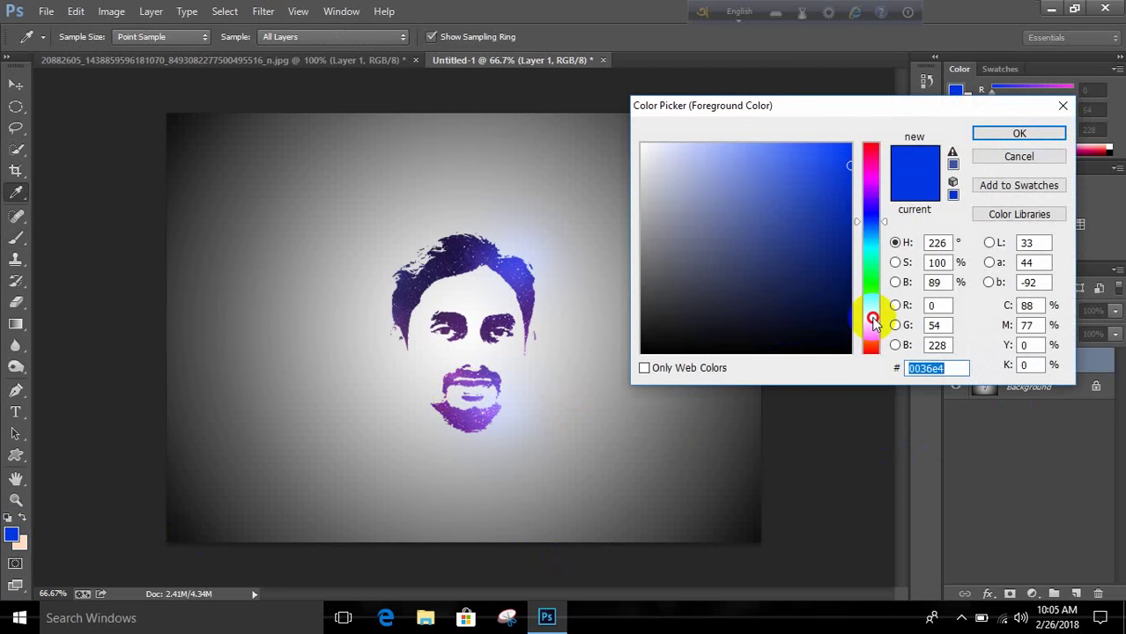
{"action": "left_click", "coordinate": [873, 319]}
{"action": "left_click", "coordinate": [1020, 134]}
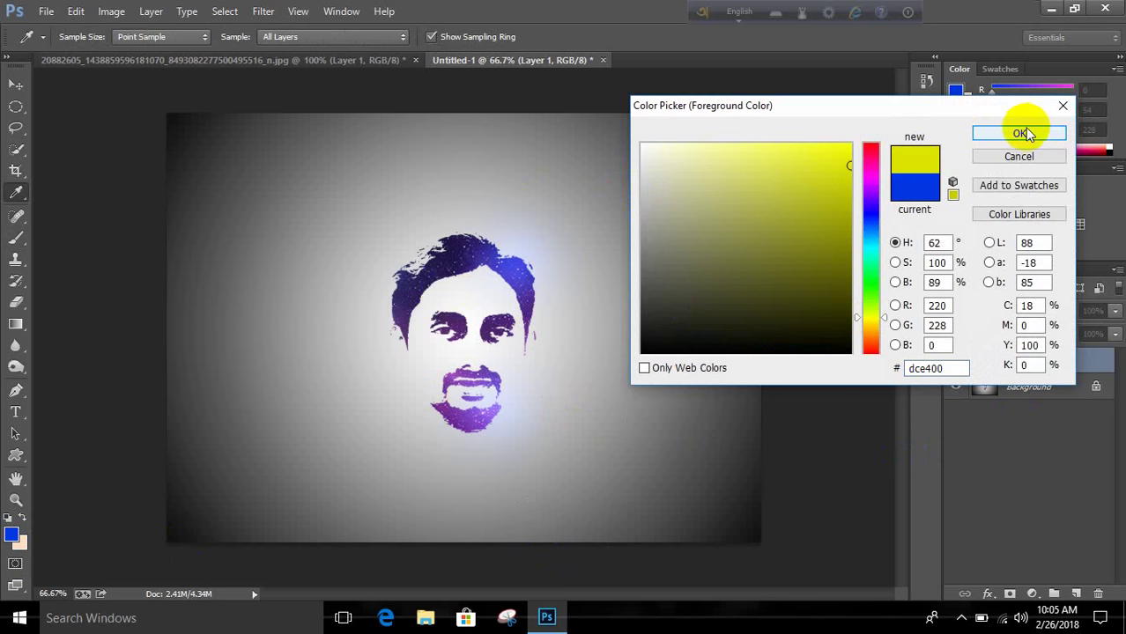
{"action": "left_click", "coordinate": [1021, 132]}
{"action": "key", "text": "b"}
{"action": "left_click", "coordinate": [467, 361]}
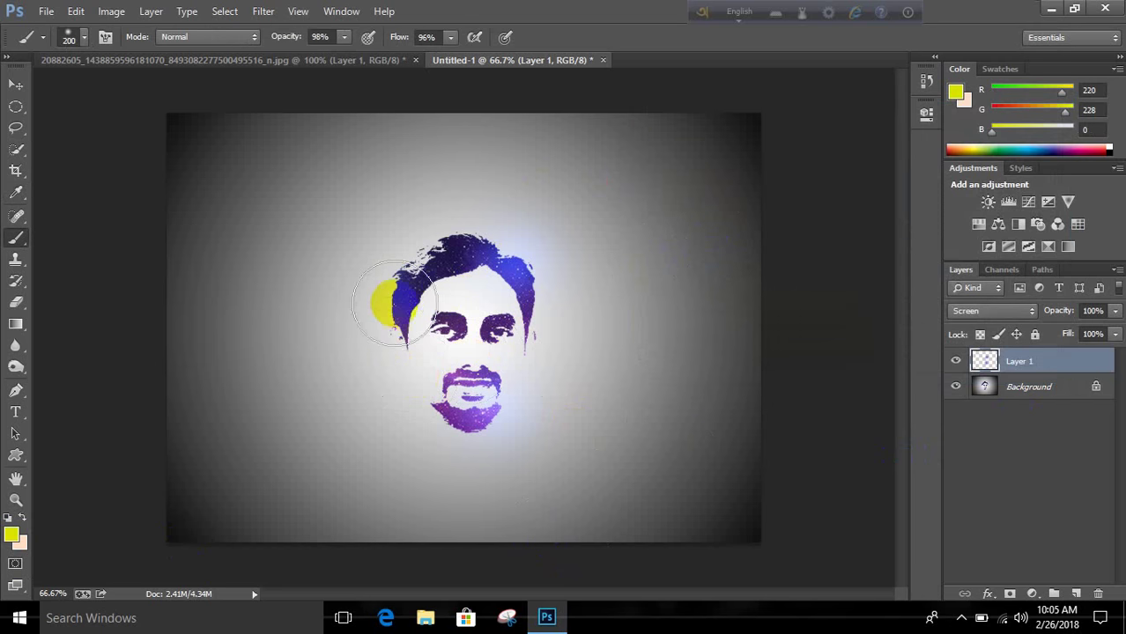
{"action": "left_click_drag", "start_coordinate": [377, 297], "coordinate": [400, 290]}
{"action": "left_click", "coordinate": [630, 342]}
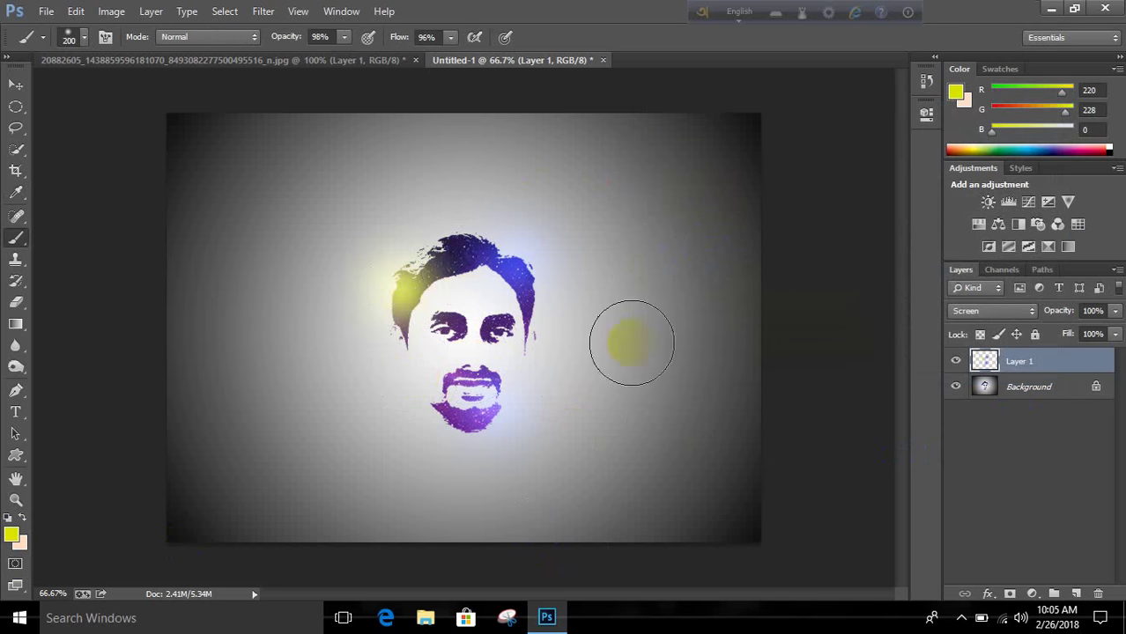
{"action": "key", "text": "ctrl+alt+z"}
{"action": "key", "text": "ctrl+alt+z"}
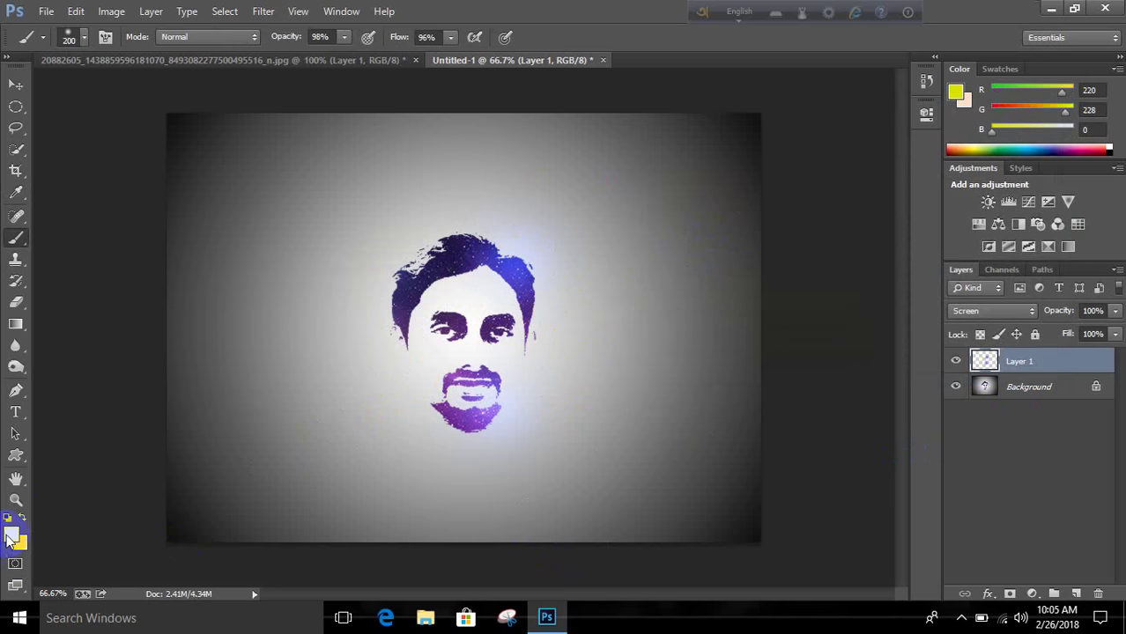
Step: Switch the foreground to red (e40026) and paint a red glow beside the beard
{"action": "left_click", "coordinate": [10, 536]}
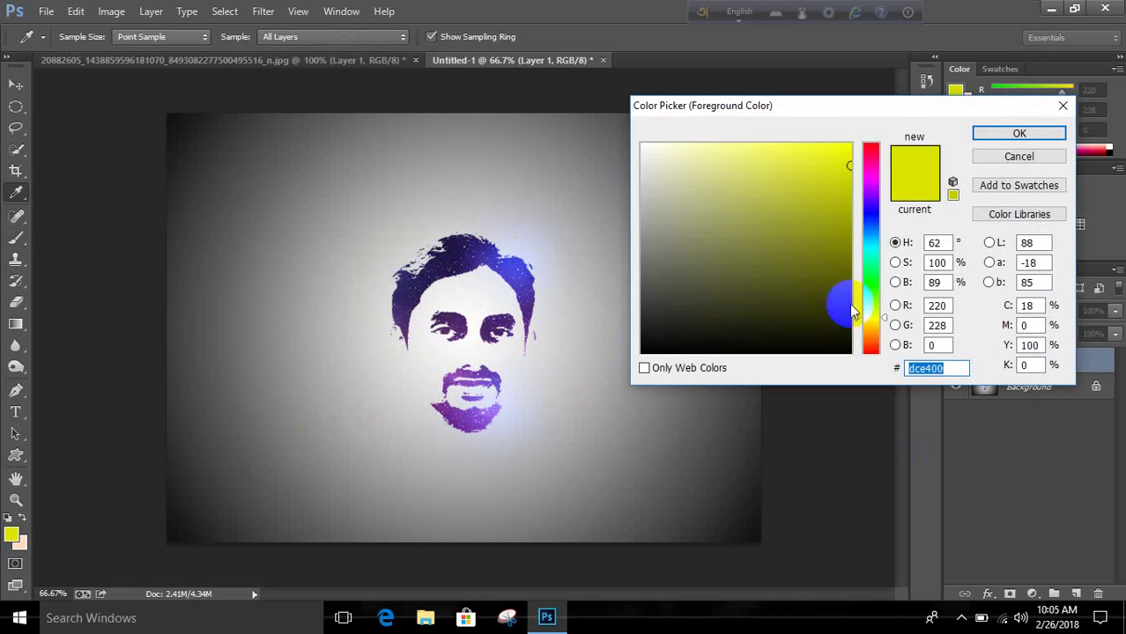
{"action": "left_click", "coordinate": [872, 155]}
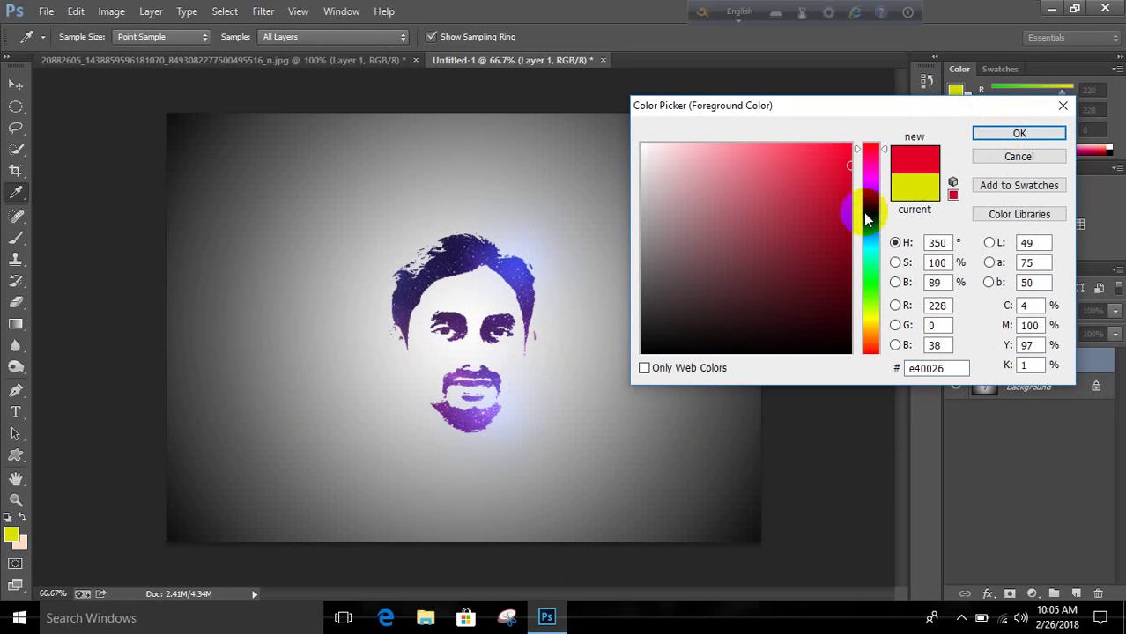
{"action": "left_click", "coordinate": [1019, 133]}
{"action": "key", "text": "b"}
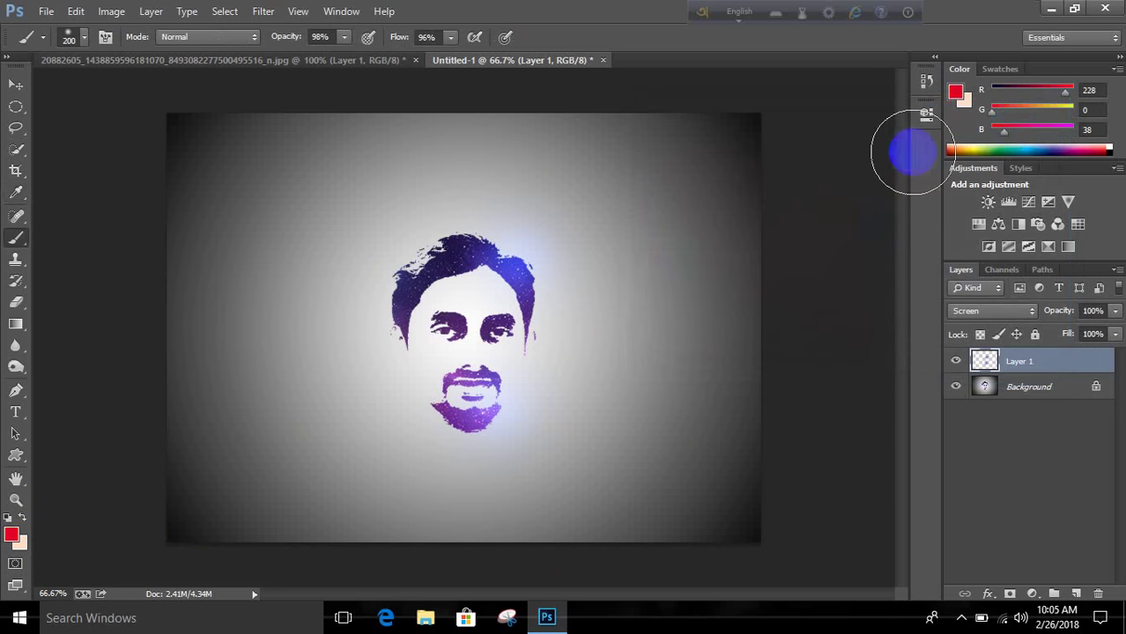
{"action": "mouse_move", "coordinate": [490, 373]}
{"action": "left_mouse_down"}
{"action": "mouse_move", "coordinate": [437, 408]}
{"action": "mouse_move", "coordinate": [548, 468]}
{"action": "left_mouse_up"}
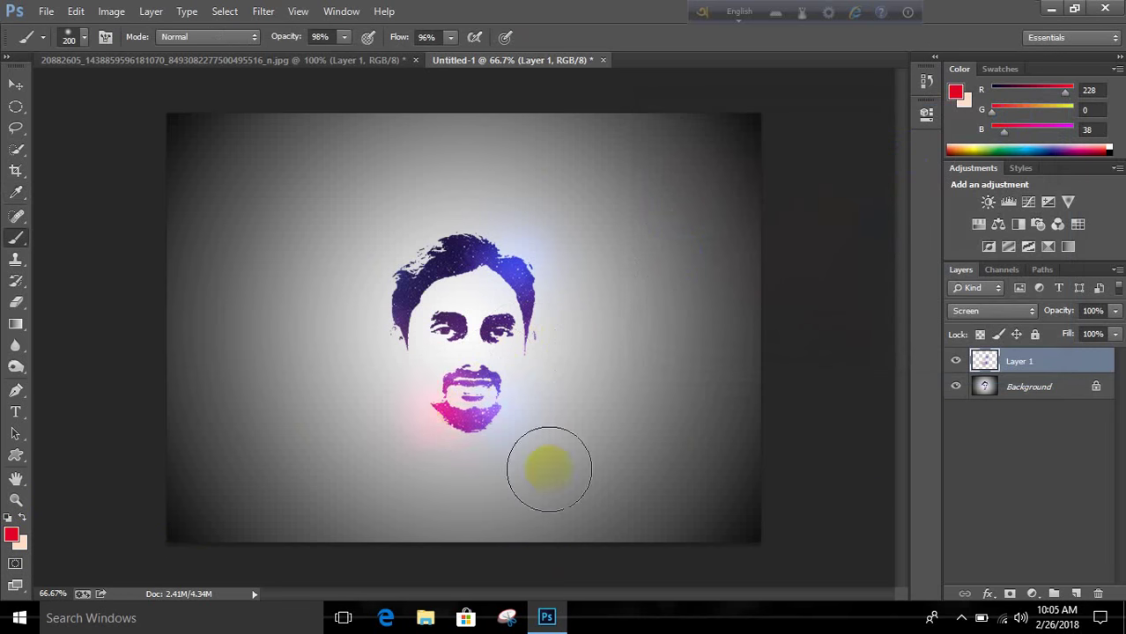
{"action": "left_click_drag", "start_coordinate": [415, 251], "coordinate": [411, 252]}
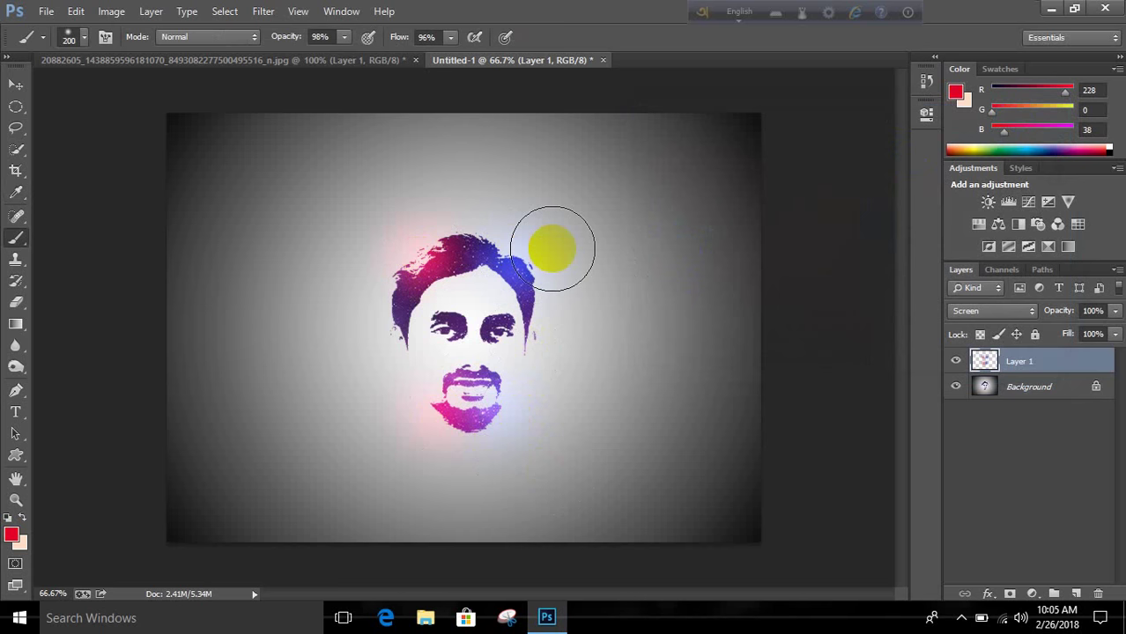
{"action": "key", "text": "ctrl+z"}
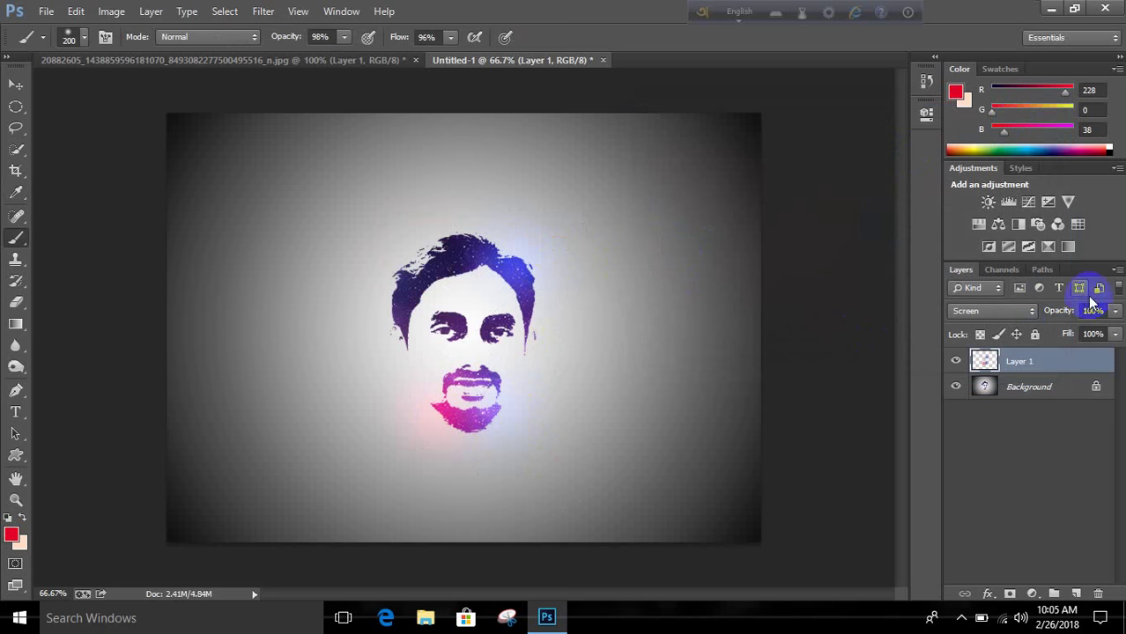
Step: Lower Layer 1's opacity to 37%
{"action": "left_click", "coordinate": [1114, 313]}
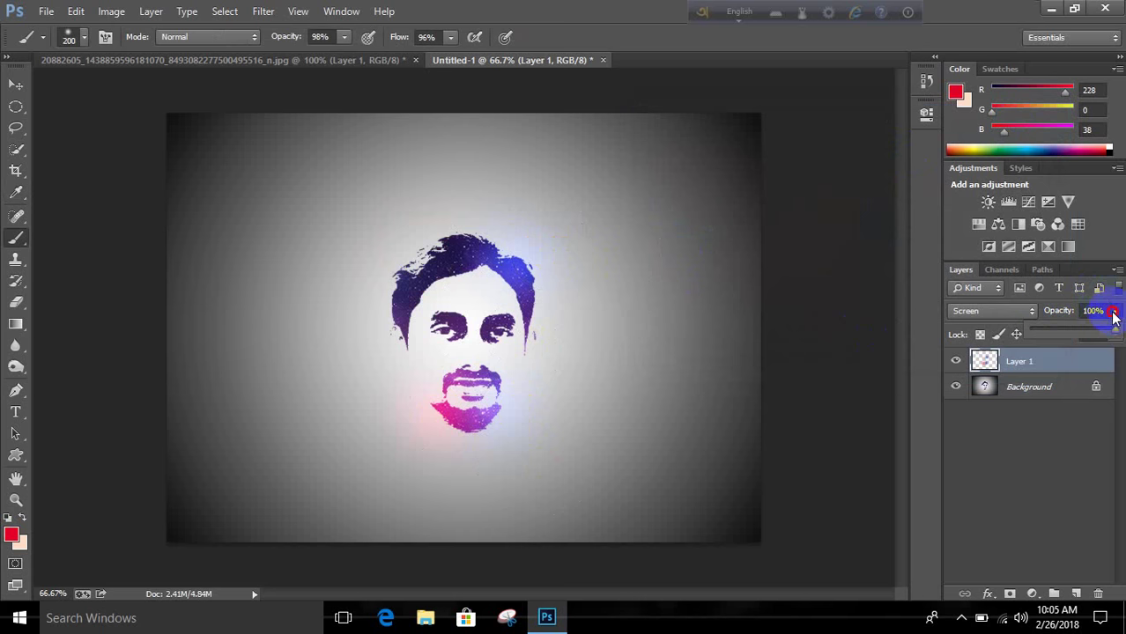
{"action": "left_click", "coordinate": [1063, 332]}
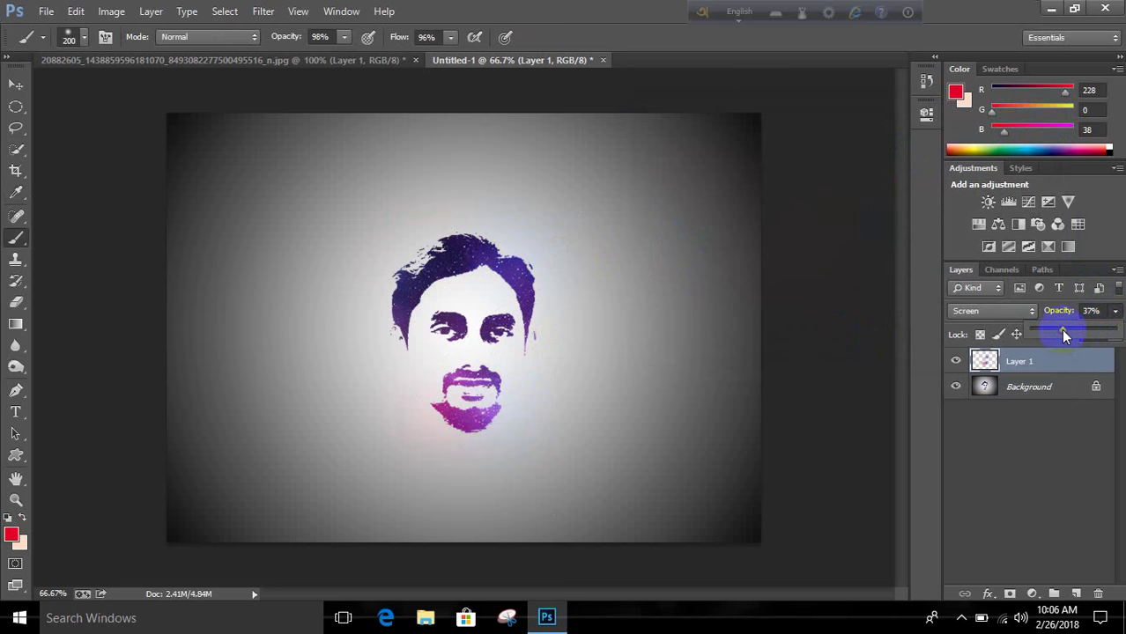
{"action": "right_click", "coordinate": [1034, 370]}
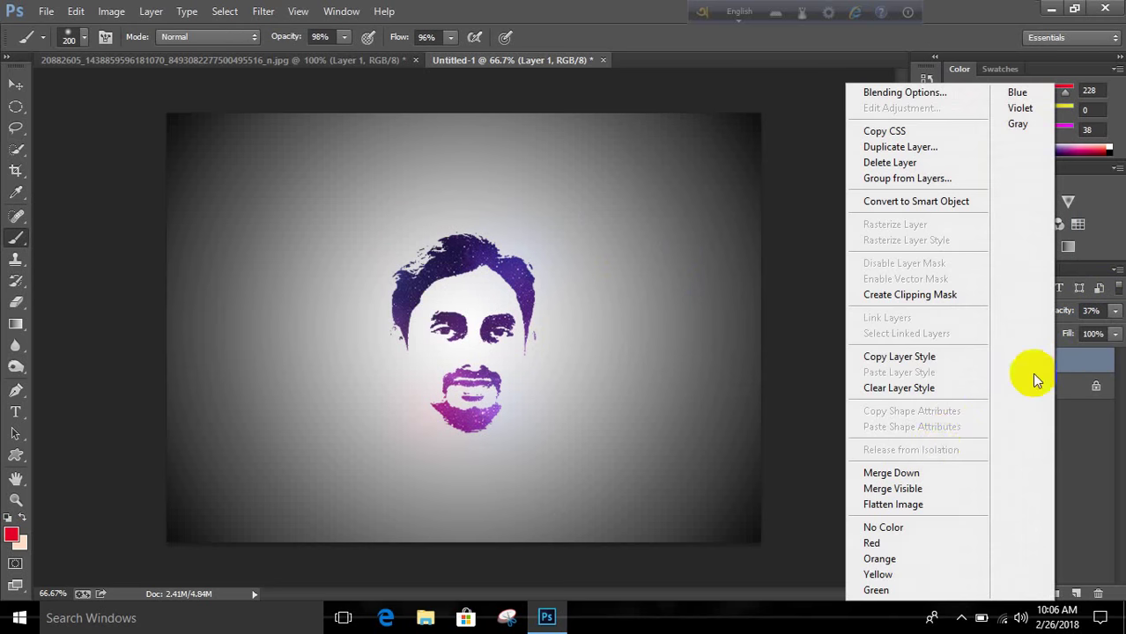
Step: Flatten the image and choose the circular ring custom shape
{"action": "left_click", "coordinate": [930, 505]}
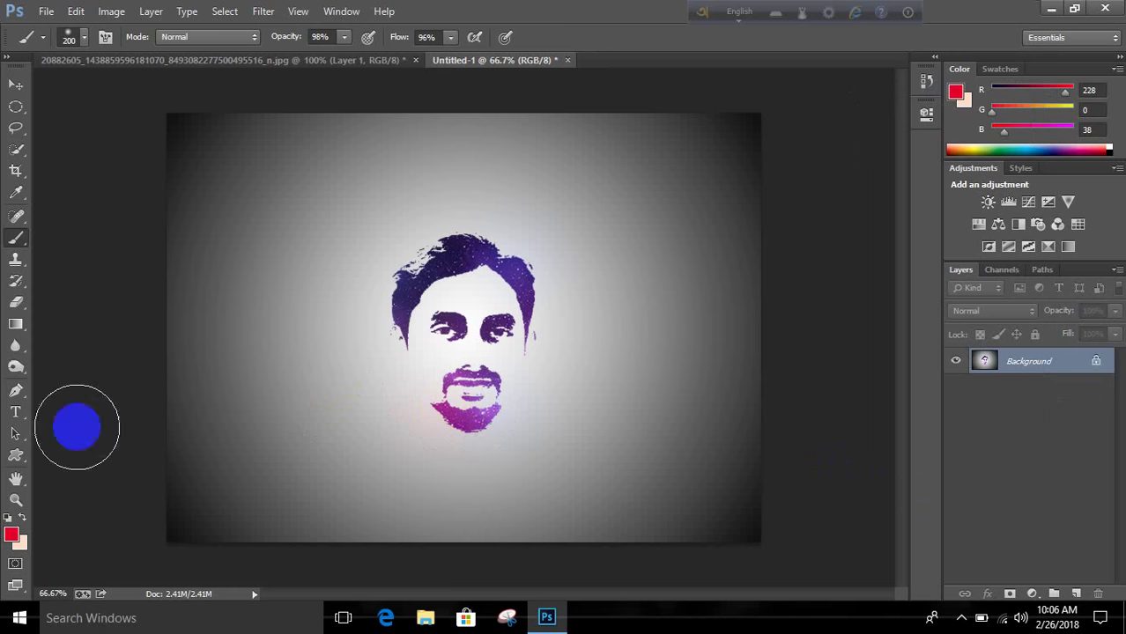
{"action": "left_click", "coordinate": [19, 455]}
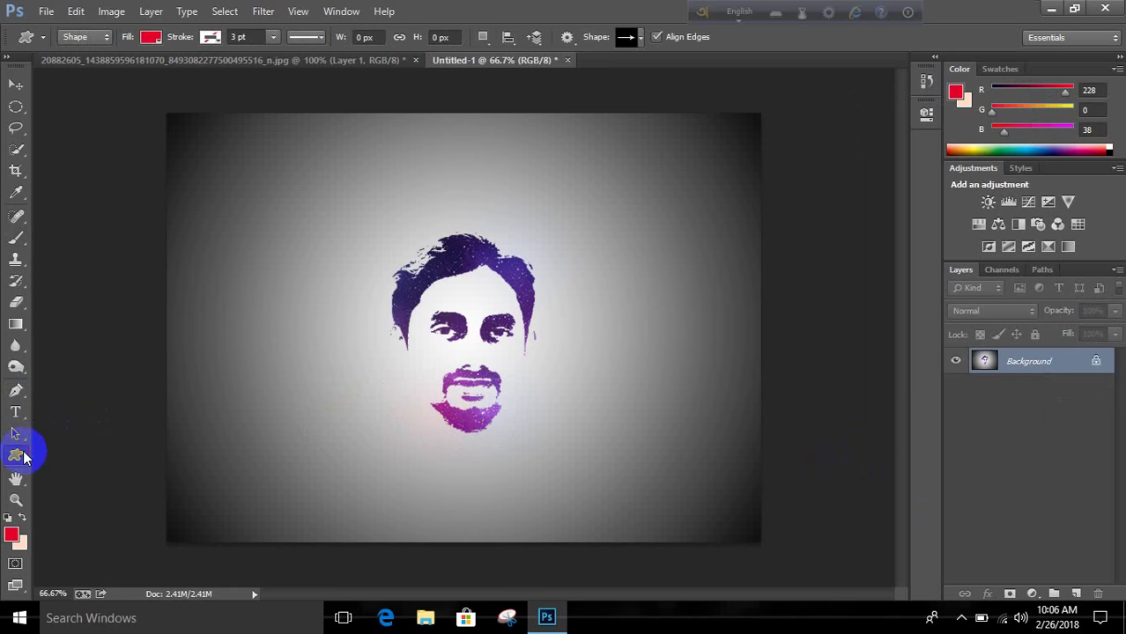
{"action": "left_click", "coordinate": [638, 43]}
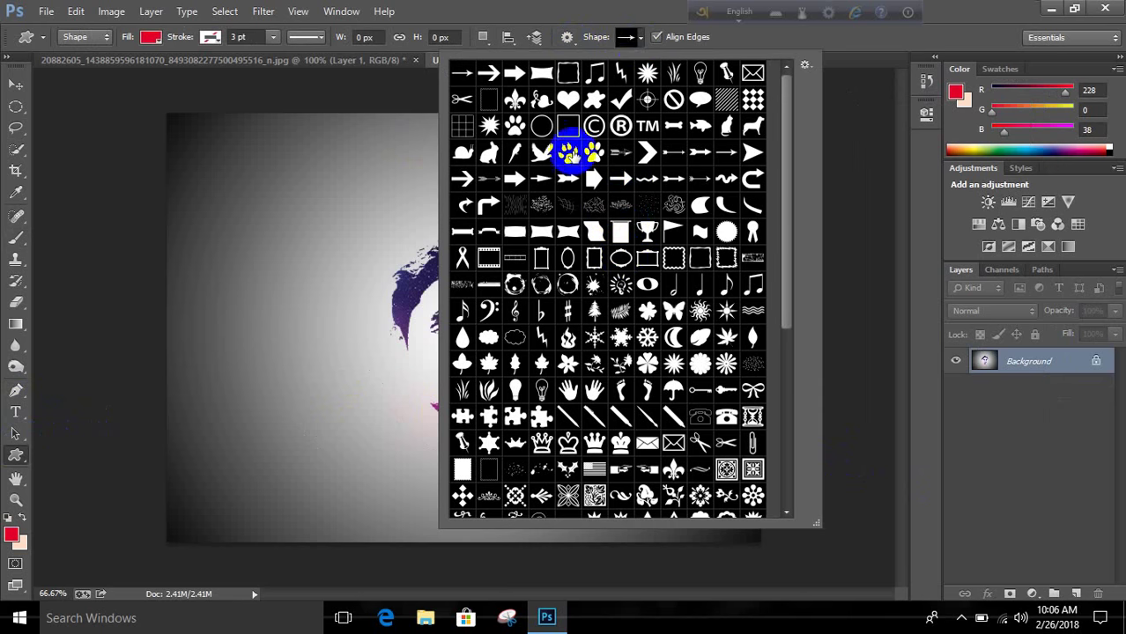
{"action": "left_click", "coordinate": [364, 174]}
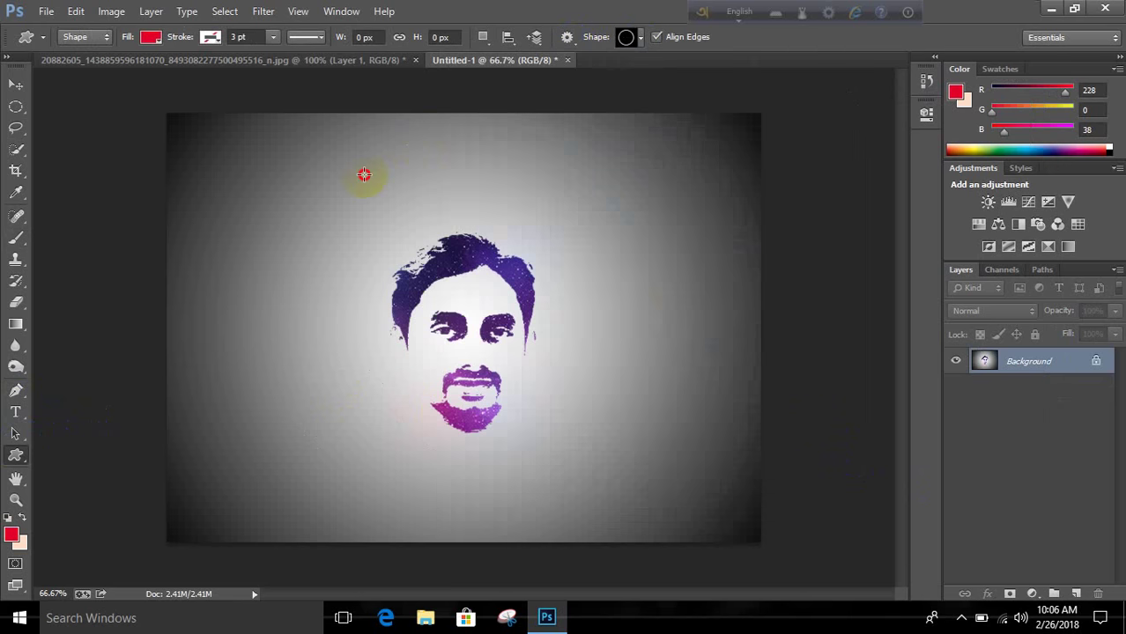
Step: Draw a red ring around the face and centre it with the Move tool
{"action": "left_click", "coordinate": [363, 174]}
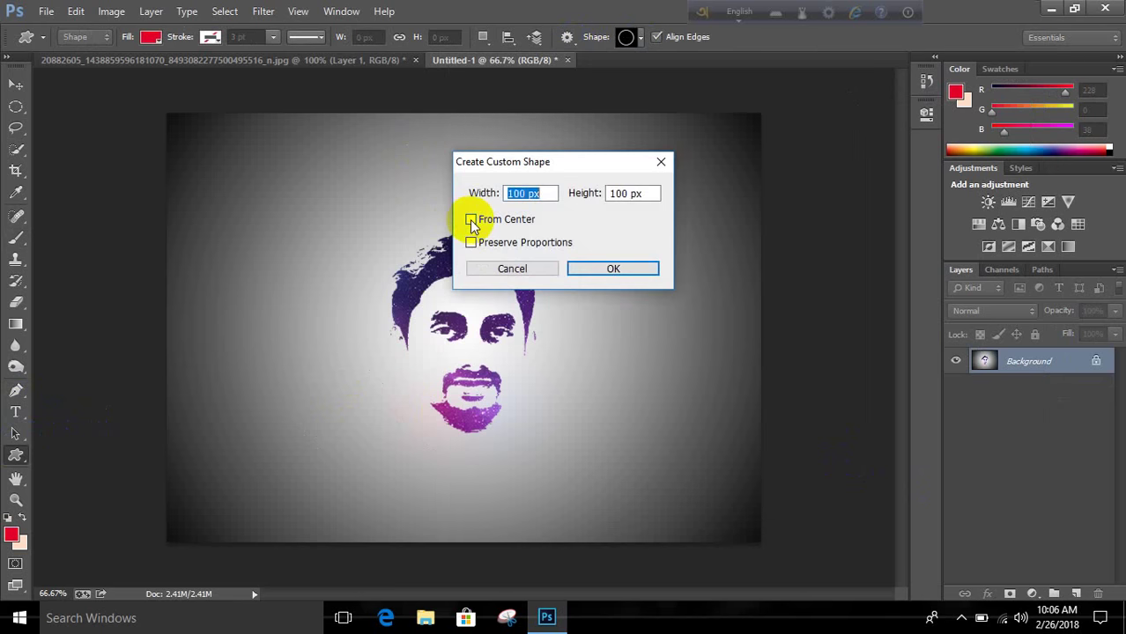
{"action": "left_click", "coordinate": [526, 269]}
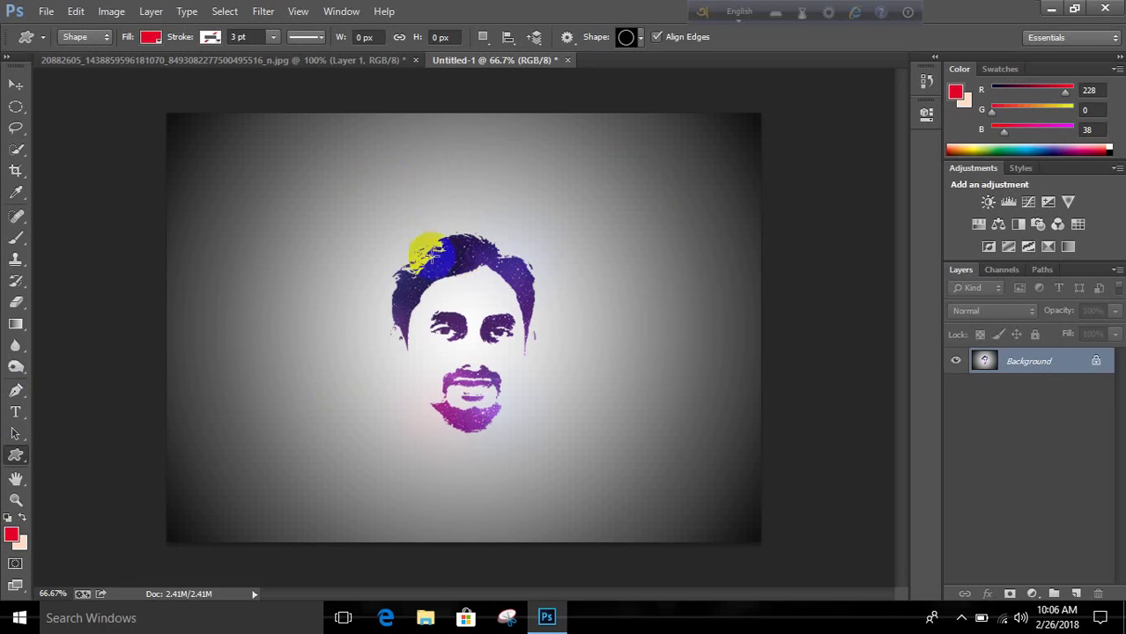
{"action": "left_click_drag", "start_coordinate": [388, 250], "coordinate": [623, 491]}
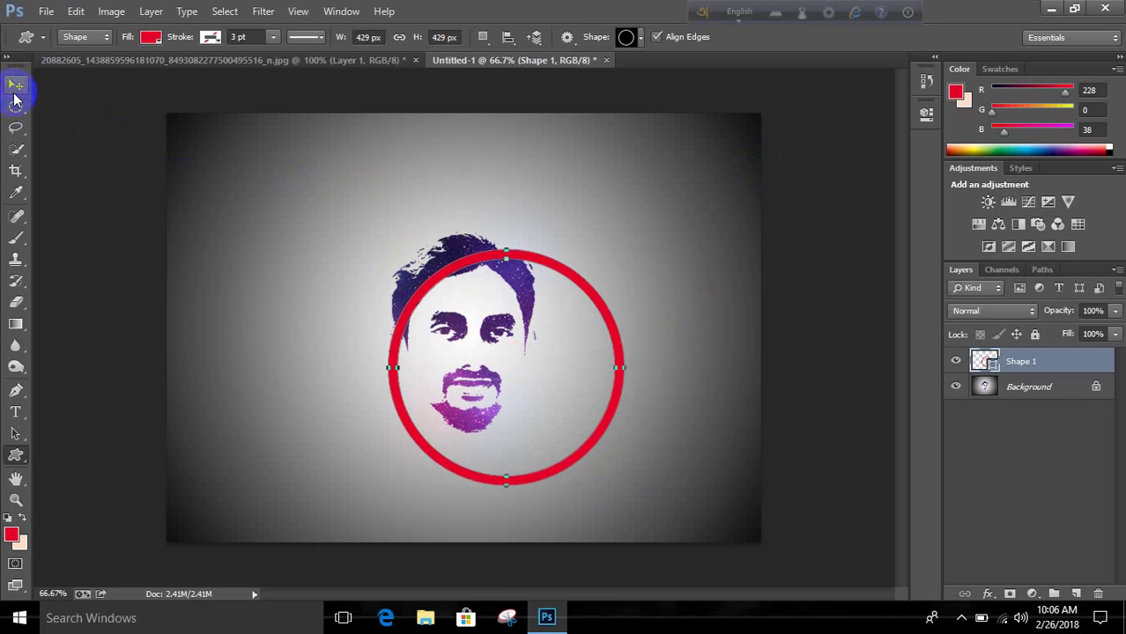
{"action": "left_click", "coordinate": [15, 85]}
{"action": "mouse_move", "coordinate": [538, 341]}
{"action": "left_mouse_down"}
{"action": "mouse_move", "coordinate": [495, 301]}
{"action": "mouse_move", "coordinate": [493, 312]}
{"action": "mouse_move", "coordinate": [500, 305]}
{"action": "left_mouse_up"}
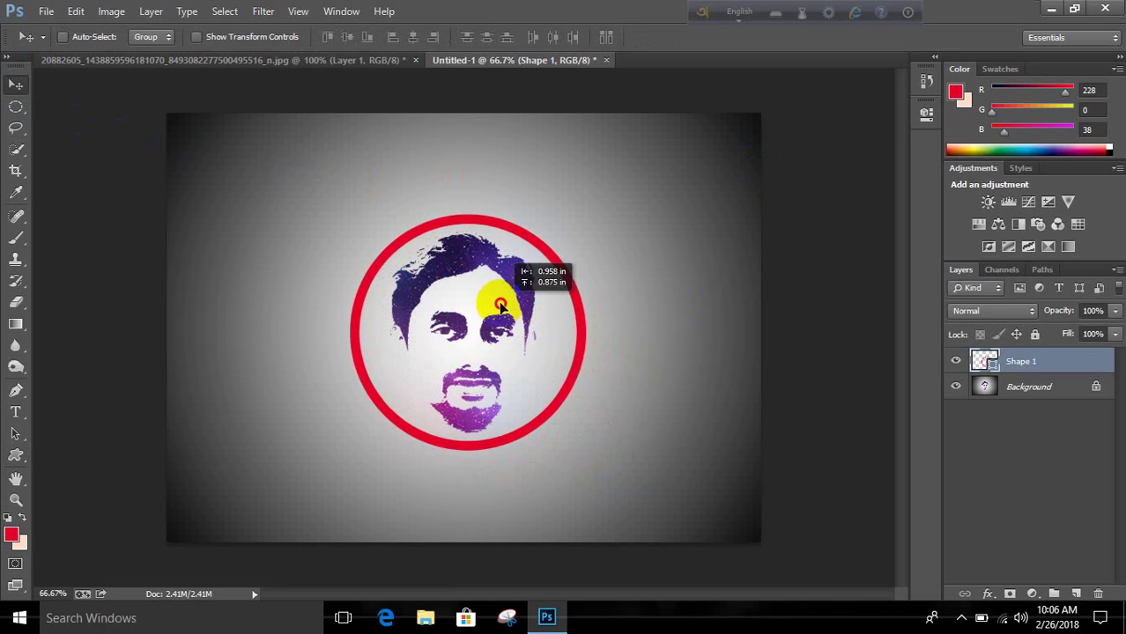
{"action": "left_click", "coordinate": [1030, 371]}
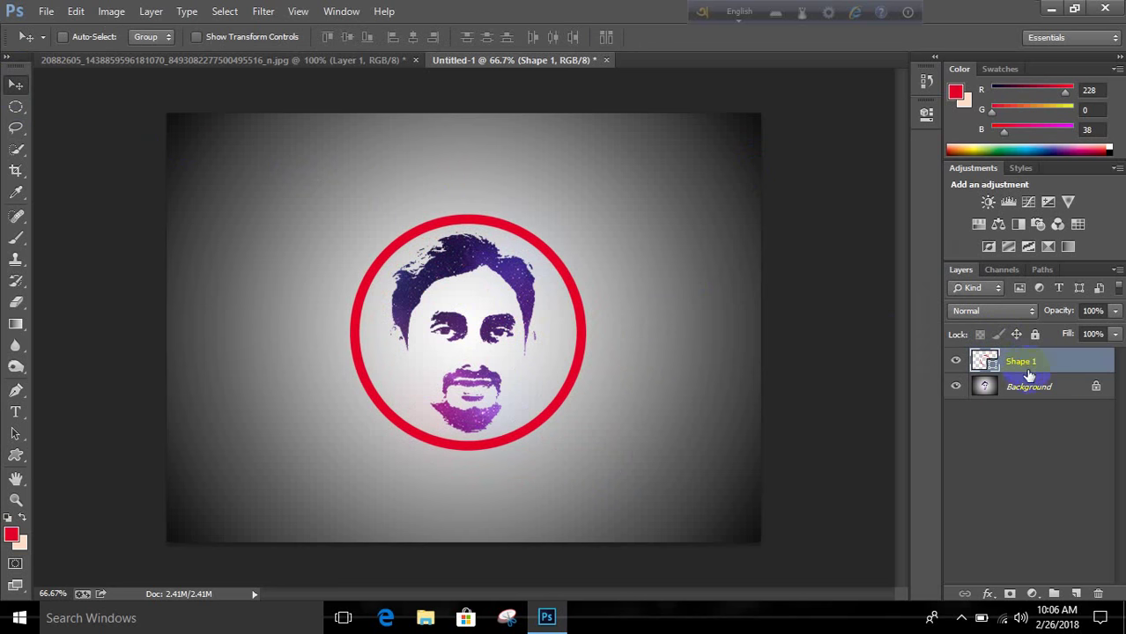
Step: Flatten the image, keep Quick Selection active, and clear the selection
{"action": "right_click", "coordinate": [1029, 364]}
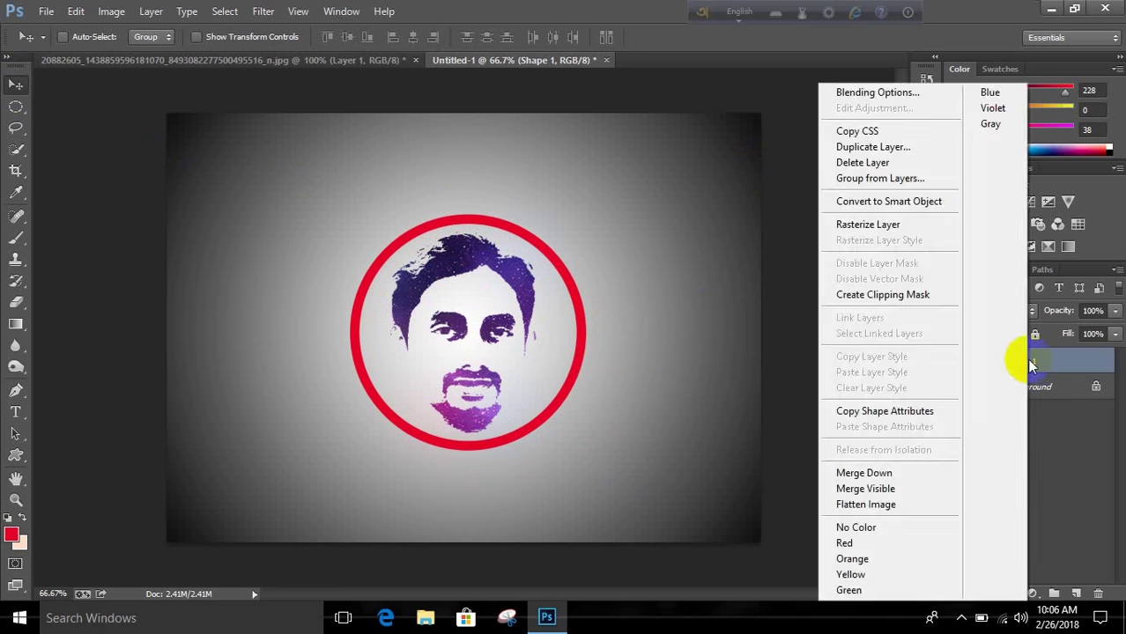
{"action": "left_click", "coordinate": [907, 505]}
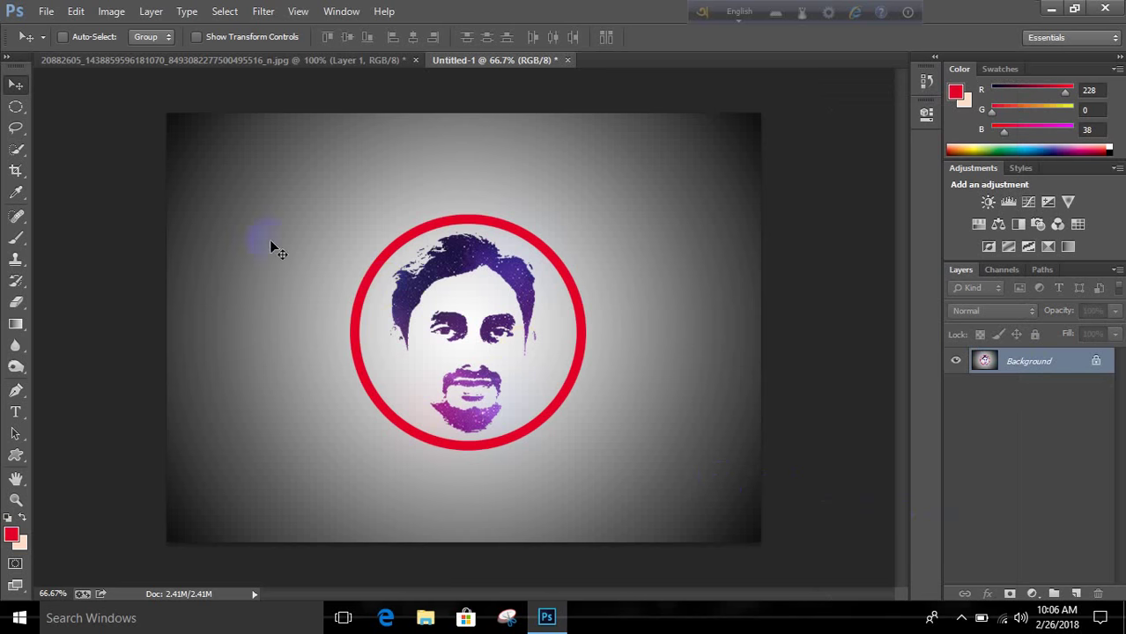
{"action": "left_click", "coordinate": [16, 150]}
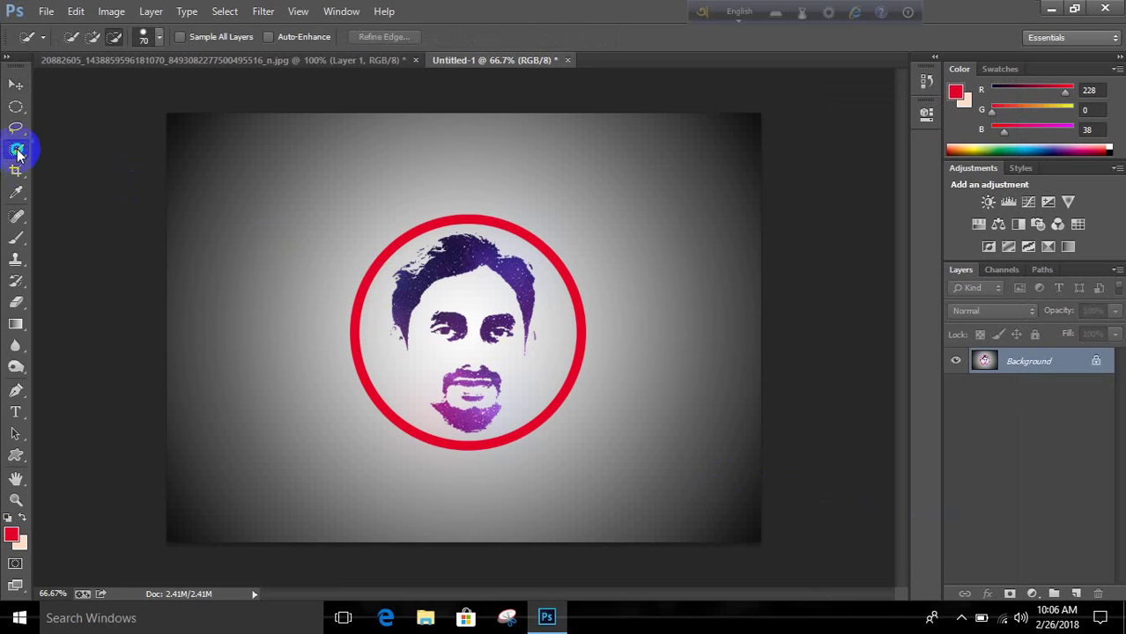
{"action": "left_click_drag", "start_coordinate": [17, 151], "coordinate": [71, 156]}
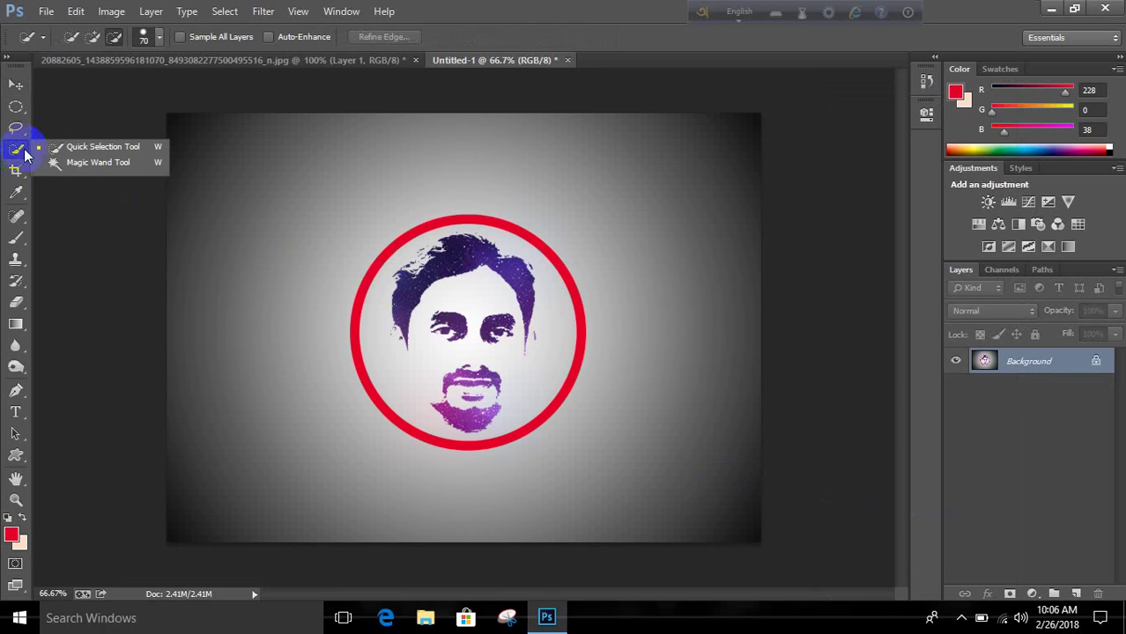
{"action": "left_click", "coordinate": [227, 157]}
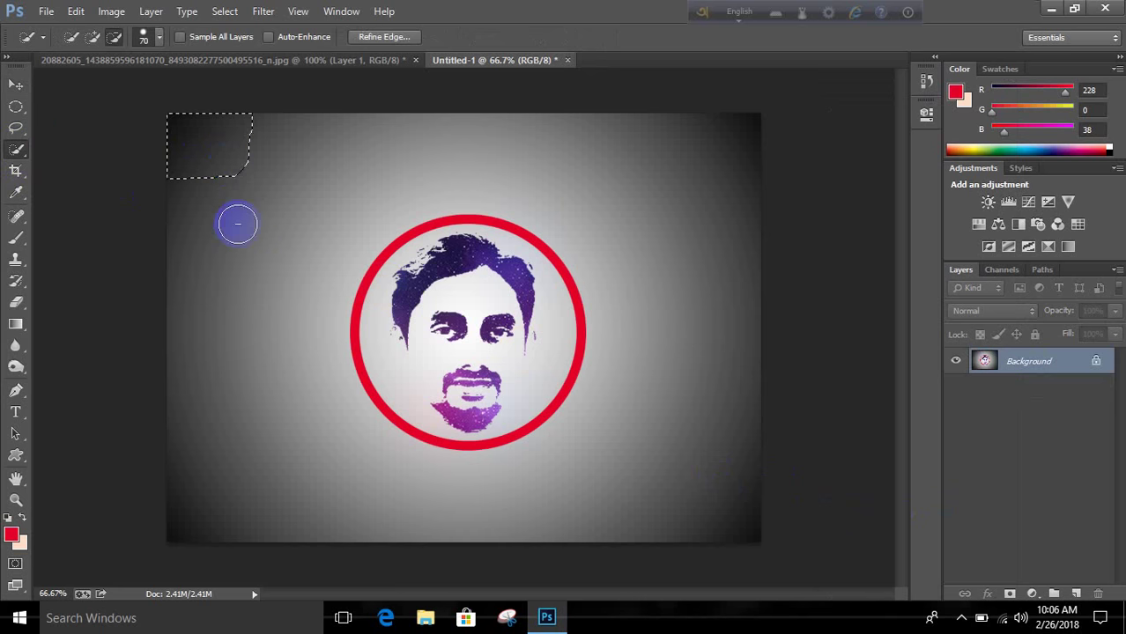
{"action": "key", "text": "ctrl+d"}
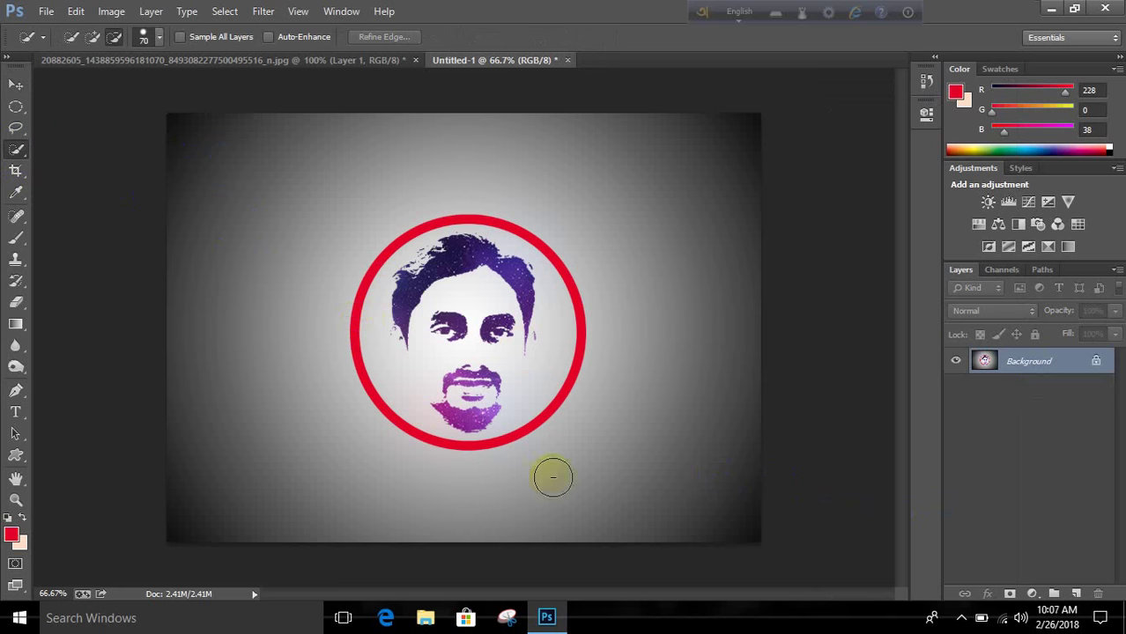
Step: Undo the flatten and rasterize the Shape 1 ring layer
{"action": "key", "text": "ctrl+z"}
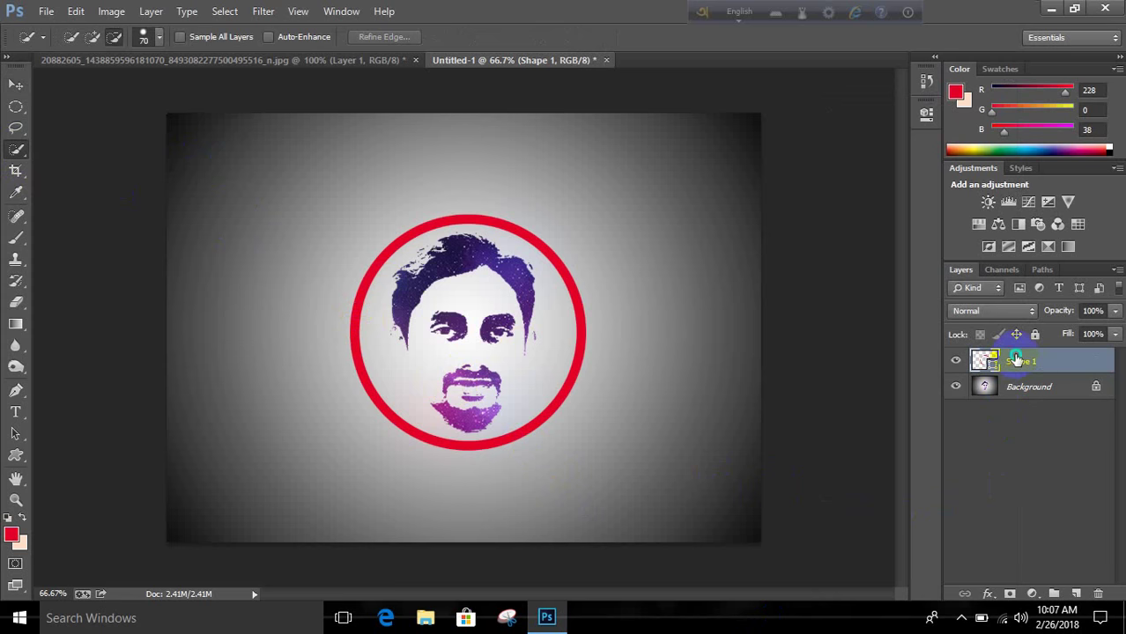
{"action": "right_click", "coordinate": [1016, 358]}
{"action": "left_click", "coordinate": [868, 228]}
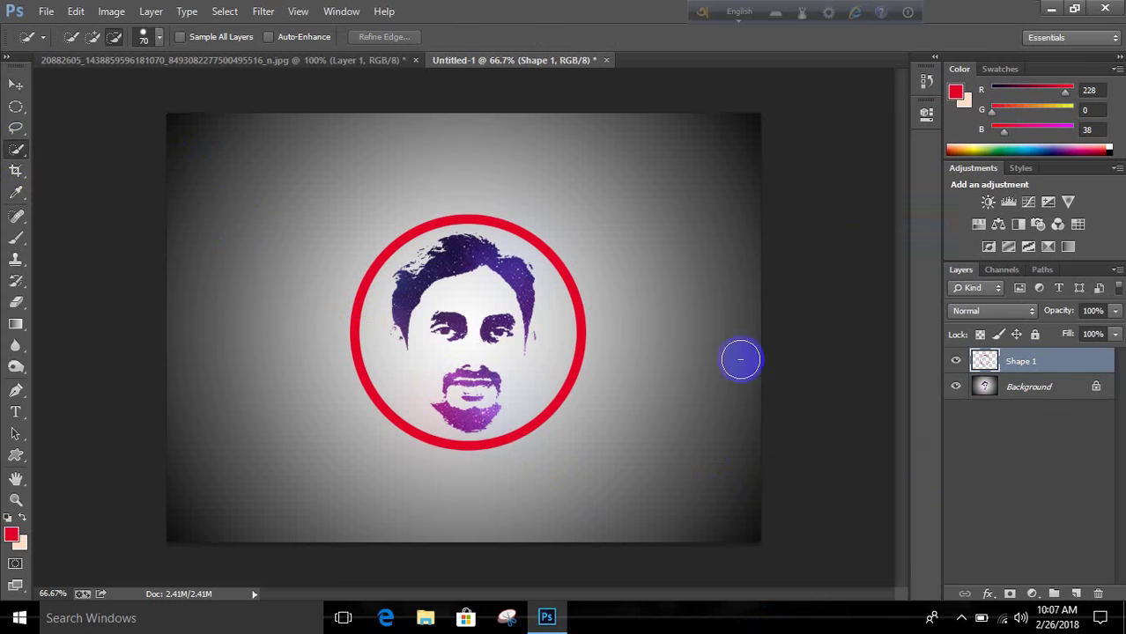
Step: Place the star wallpaper from the desktop, widen and commit it, then clip it to the ring
{"action": "left_click", "coordinate": [557, 623]}
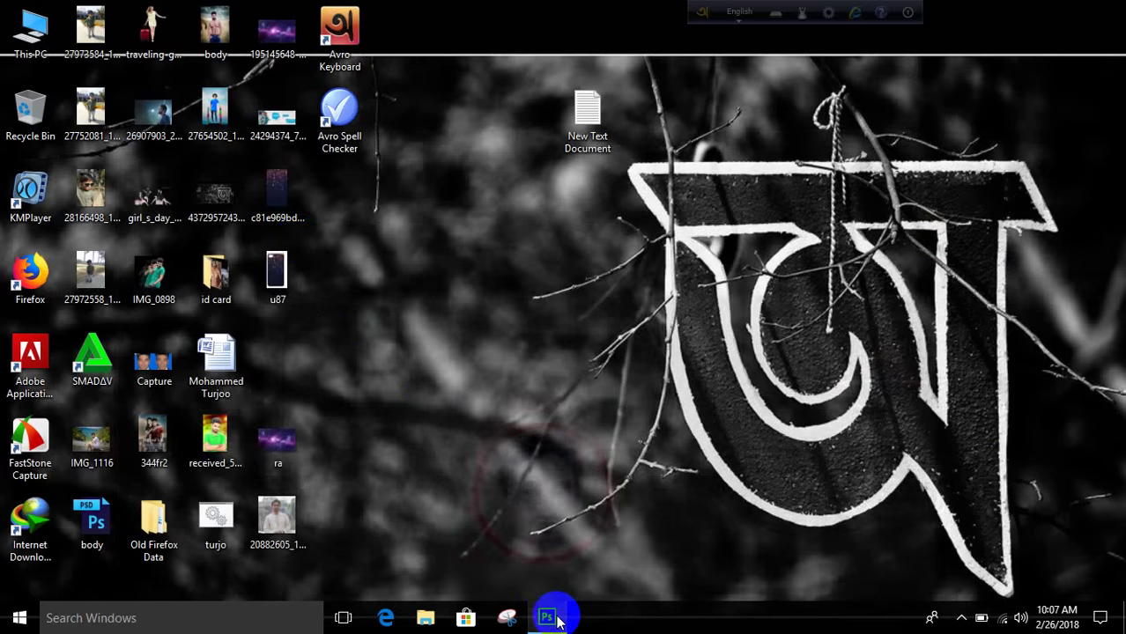
{"action": "left_click_drag", "start_coordinate": [286, 192], "coordinate": [566, 628]}
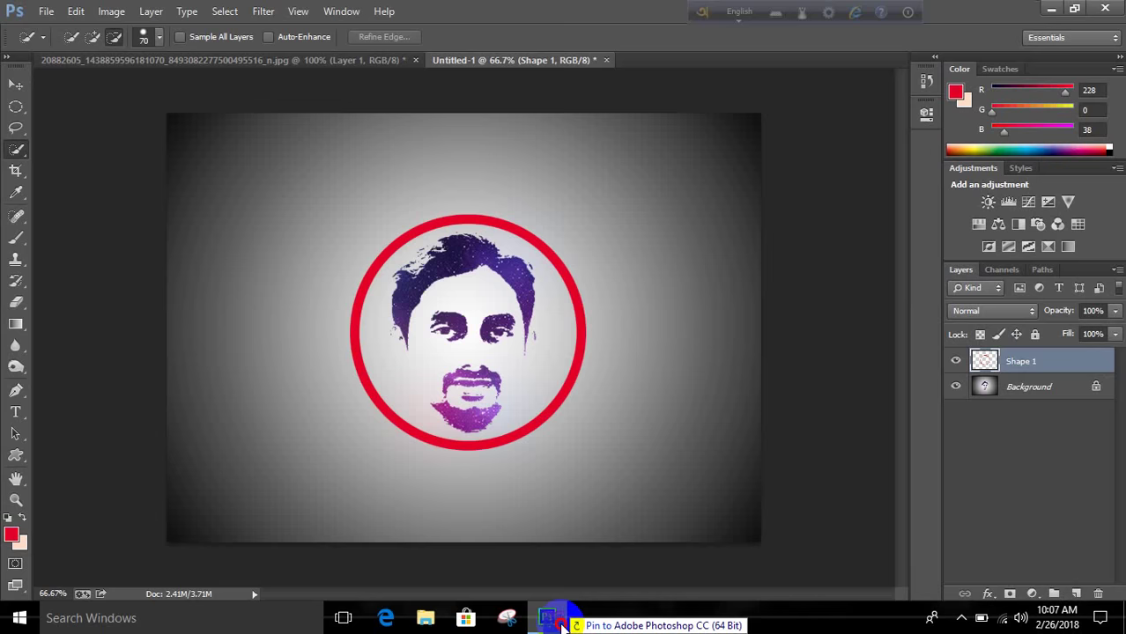
{"action": "left_click_drag", "start_coordinate": [567, 628], "coordinate": [489, 331]}
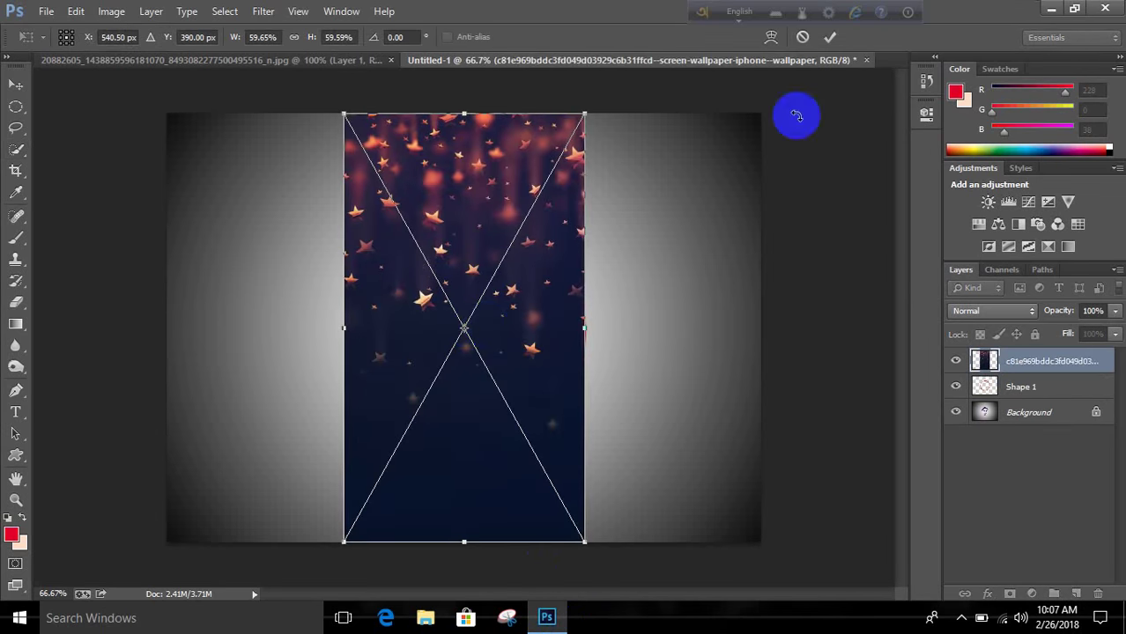
{"action": "left_click_drag", "start_coordinate": [586, 328], "coordinate": [680, 328]}
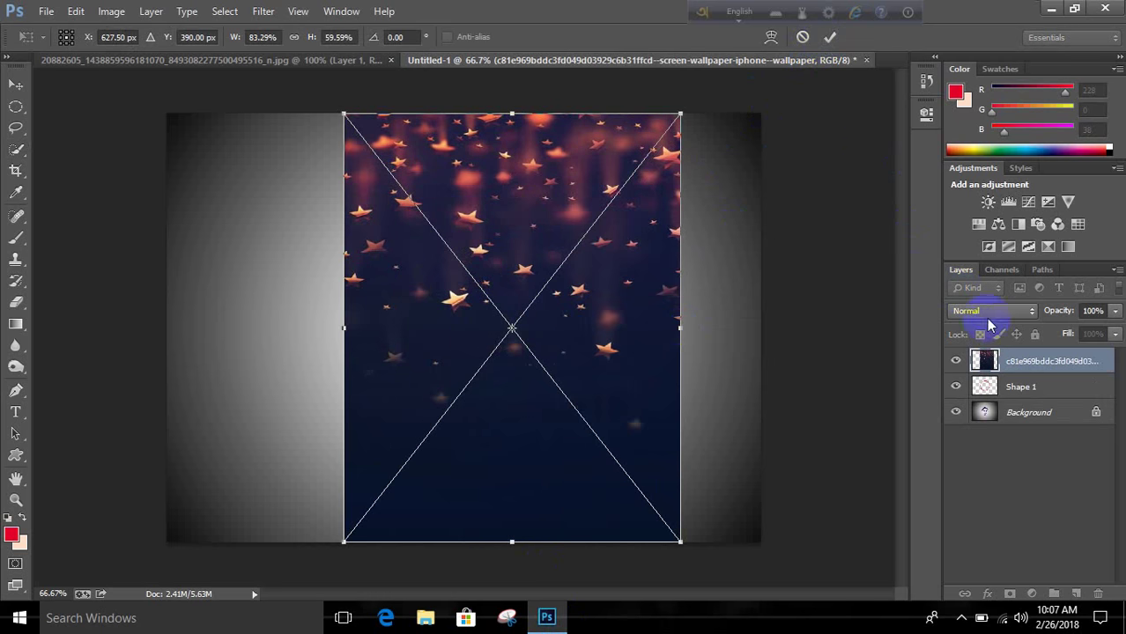
{"action": "left_click", "coordinate": [830, 37]}
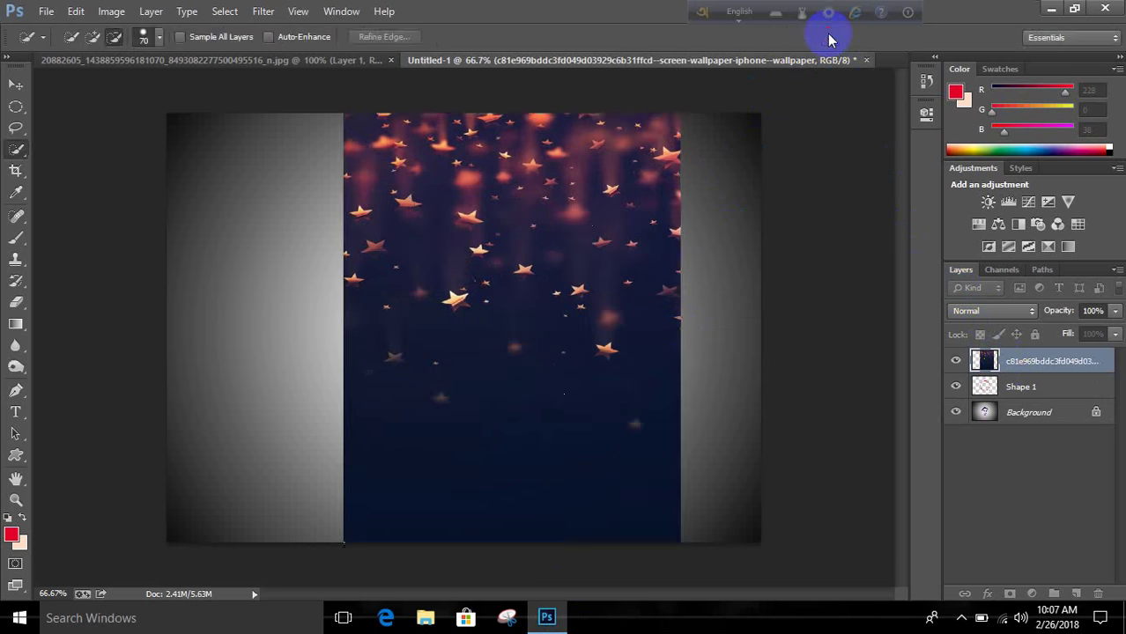
{"action": "left_click", "coordinate": [1013, 365], "text": "alt"}
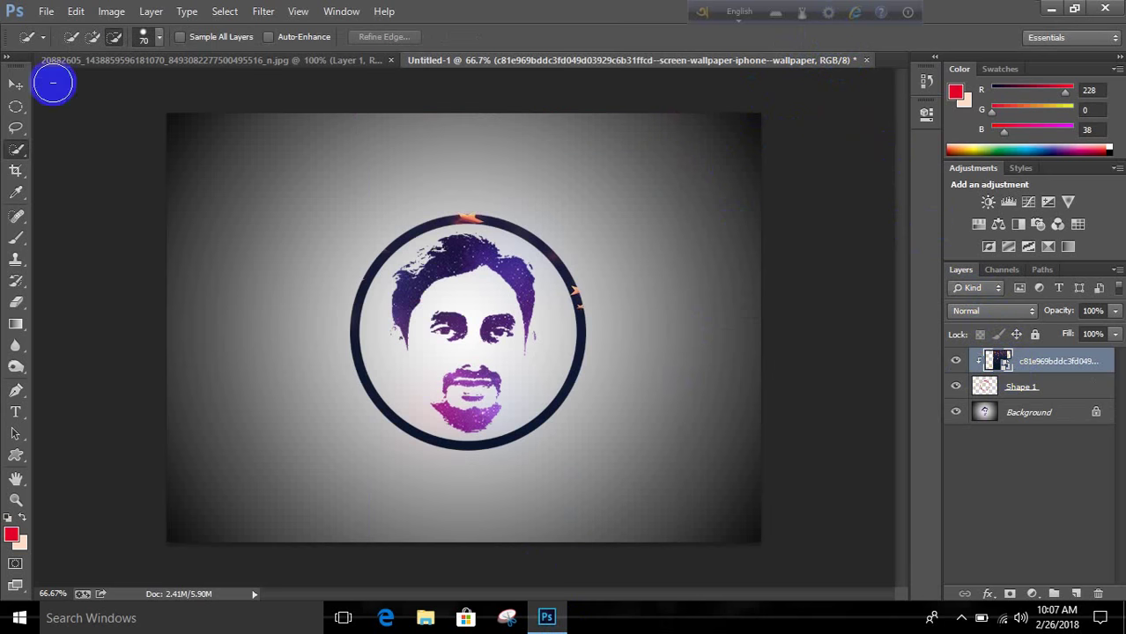
{"action": "left_click", "coordinate": [16, 84]}
Step: Move and scale the clipped stars to about 100.68% × 75.78% so flecks surround the ring
{"action": "mouse_move", "coordinate": [493, 294]}
{"action": "left_mouse_down"}
{"action": "mouse_move", "coordinate": [496, 425]}
{"action": "mouse_move", "coordinate": [516, 302]}
{"action": "mouse_move", "coordinate": [536, 272]}
{"action": "mouse_move", "coordinate": [483, 345]}
{"action": "left_mouse_up"}
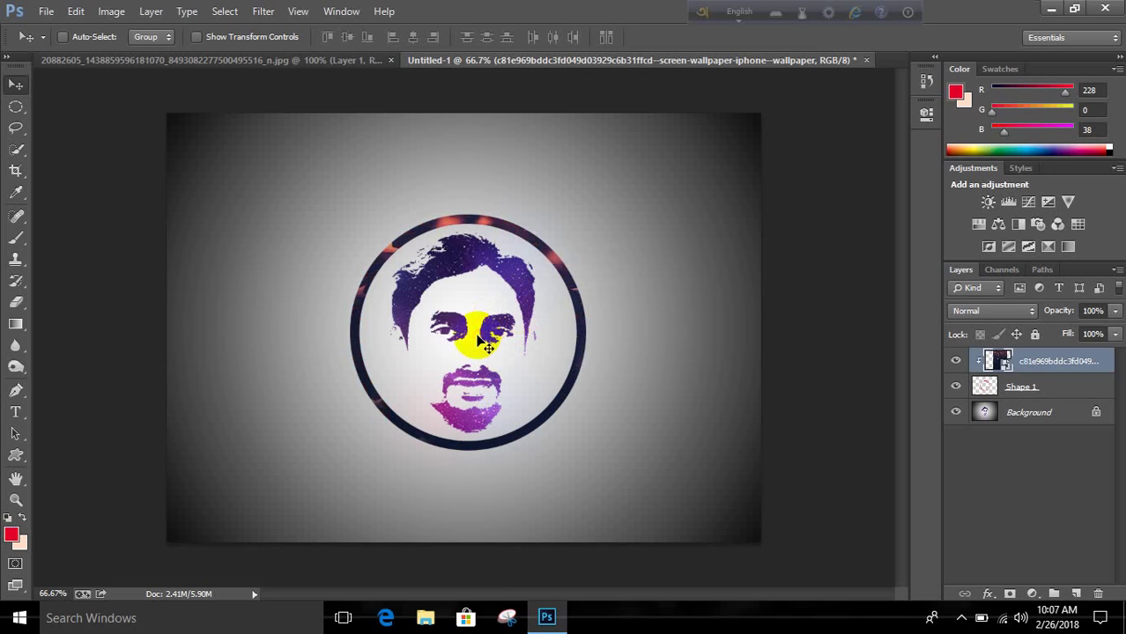
{"action": "key", "text": "ctrl+t"}
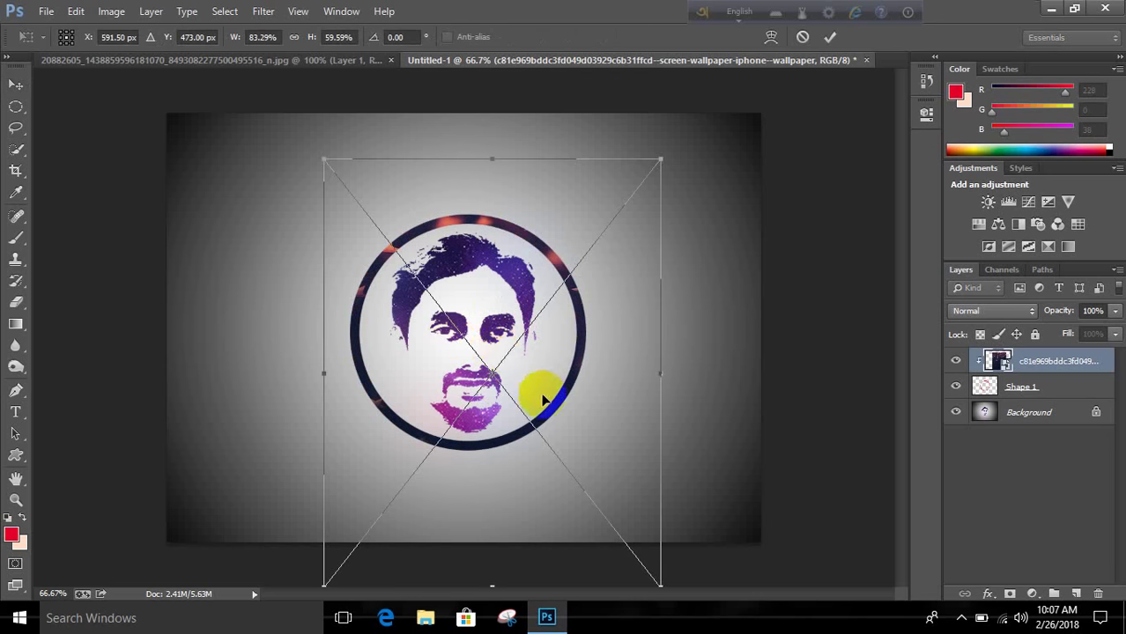
{"action": "mouse_move", "coordinate": [536, 395]}
{"action": "left_mouse_down"}
{"action": "mouse_move", "coordinate": [502, 282]}
{"action": "mouse_move", "coordinate": [508, 451]}
{"action": "mouse_move", "coordinate": [472, 401]}
{"action": "left_mouse_up"}
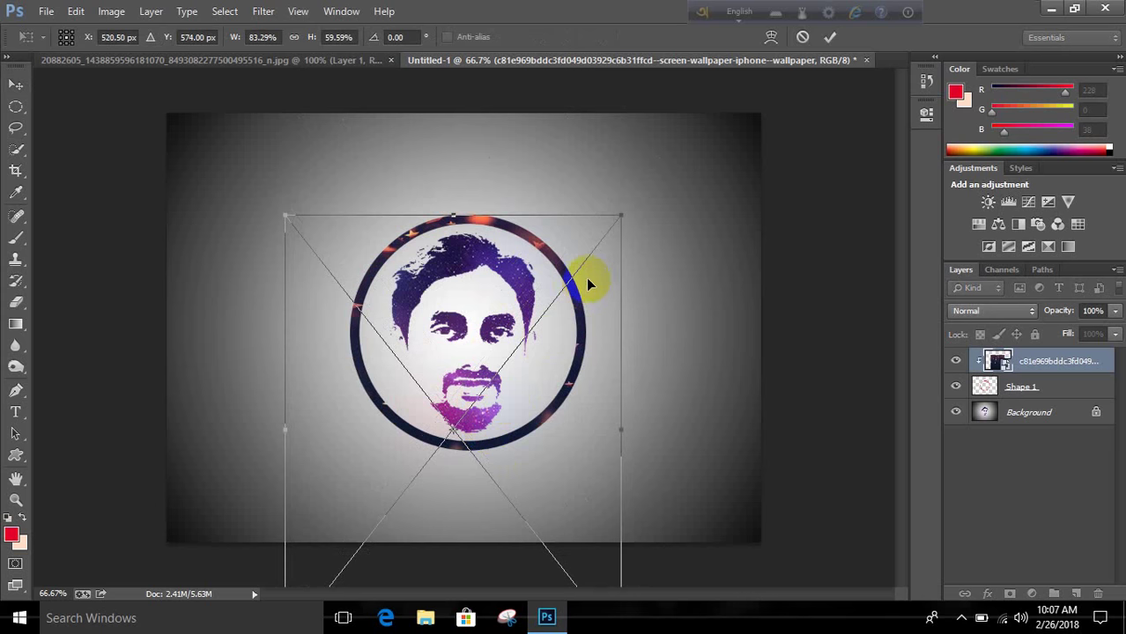
{"action": "left_click_drag", "start_coordinate": [617, 218], "coordinate": [687, 104]}
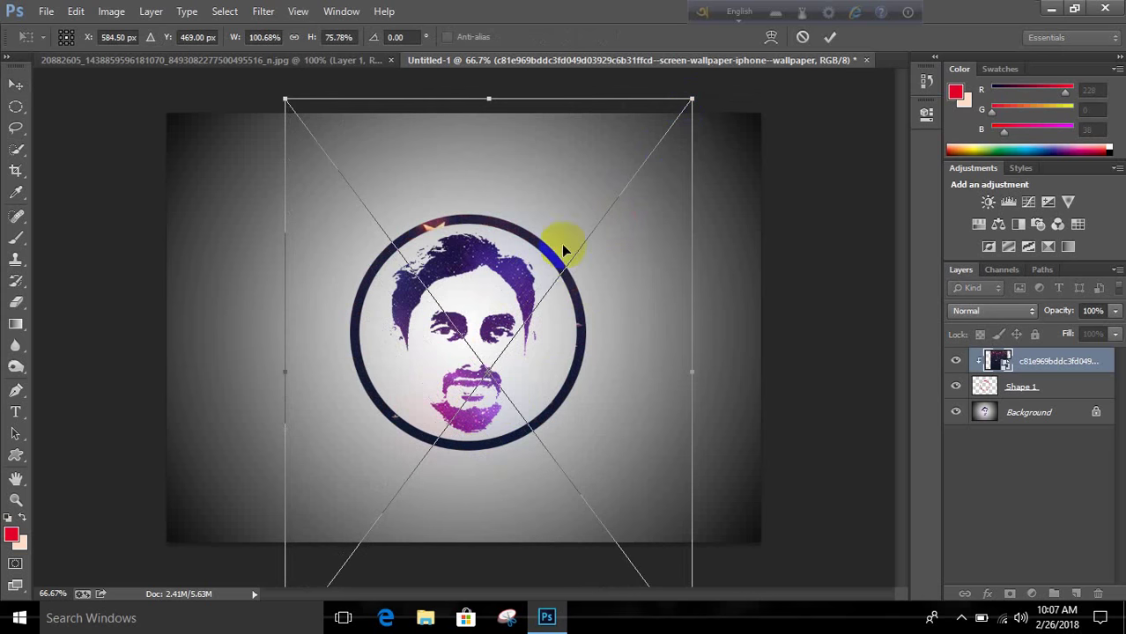
{"action": "mouse_move", "coordinate": [524, 309]}
{"action": "left_mouse_down"}
{"action": "mouse_move", "coordinate": [501, 383]}
{"action": "mouse_move", "coordinate": [470, 419]}
{"action": "mouse_move", "coordinate": [483, 393]}
{"action": "left_mouse_up"}
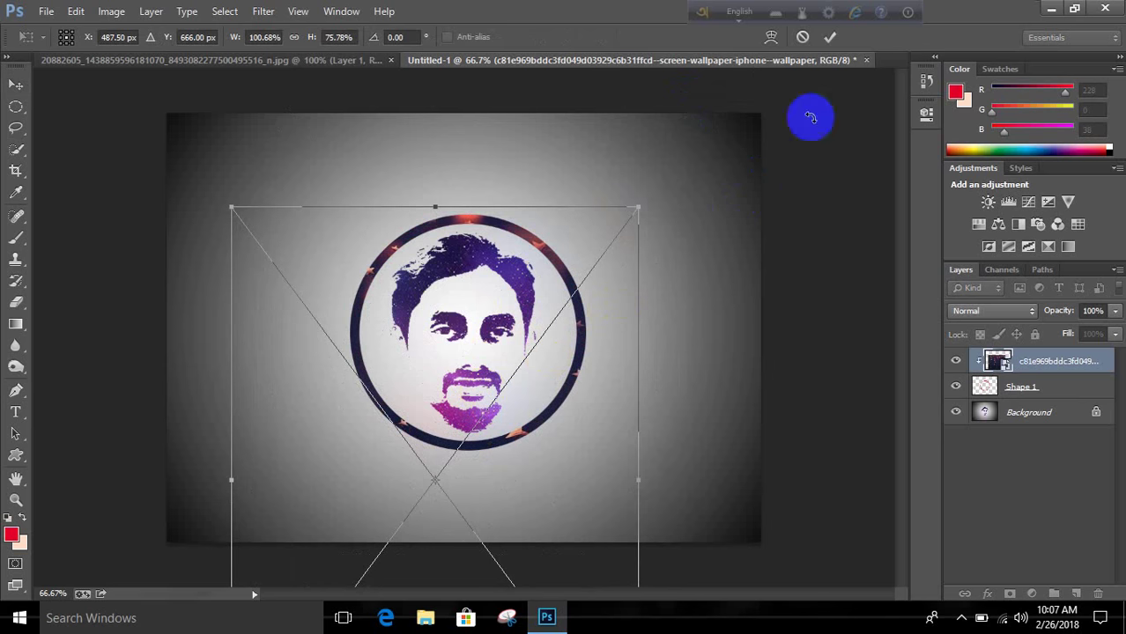
Step: Set the star layer to 83% opacity and the ring layer to 68%
{"action": "left_click", "coordinate": [1115, 312]}
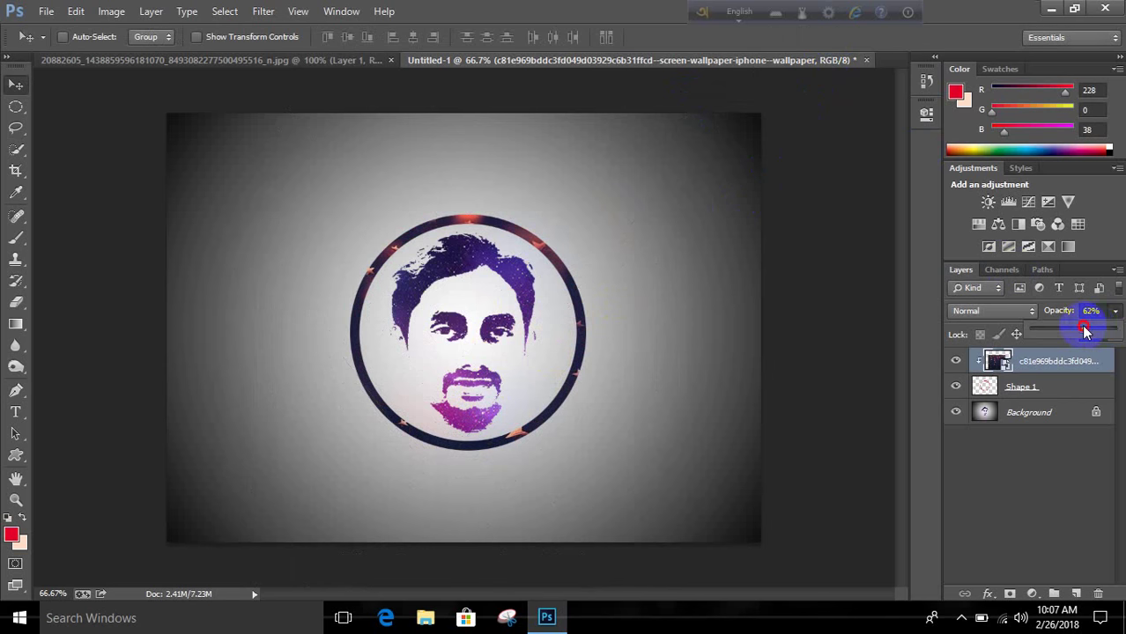
{"action": "left_click_drag", "start_coordinate": [1086, 329], "coordinate": [1086, 332]}
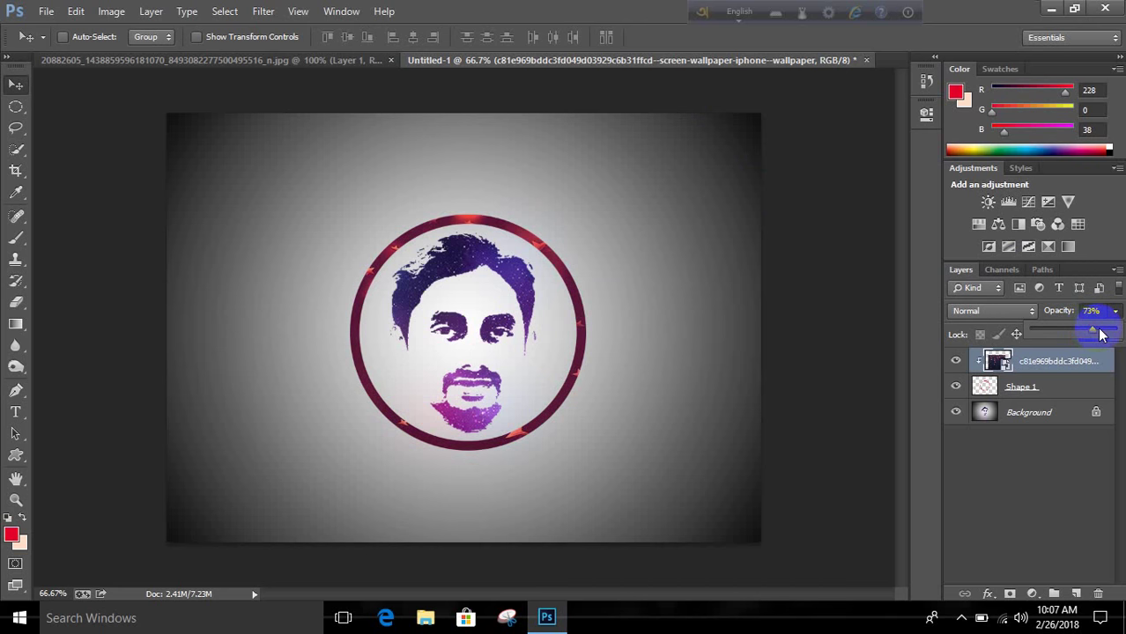
{"action": "left_click", "coordinate": [1048, 386]}
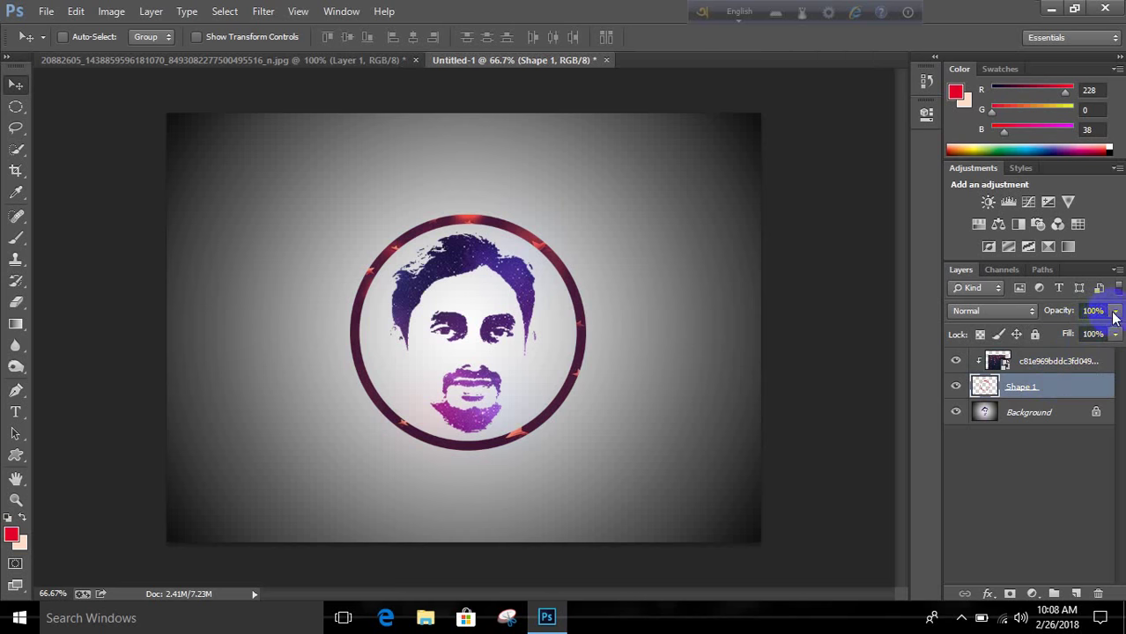
{"action": "left_click", "coordinate": [1115, 312]}
{"action": "left_click", "coordinate": [1082, 332]}
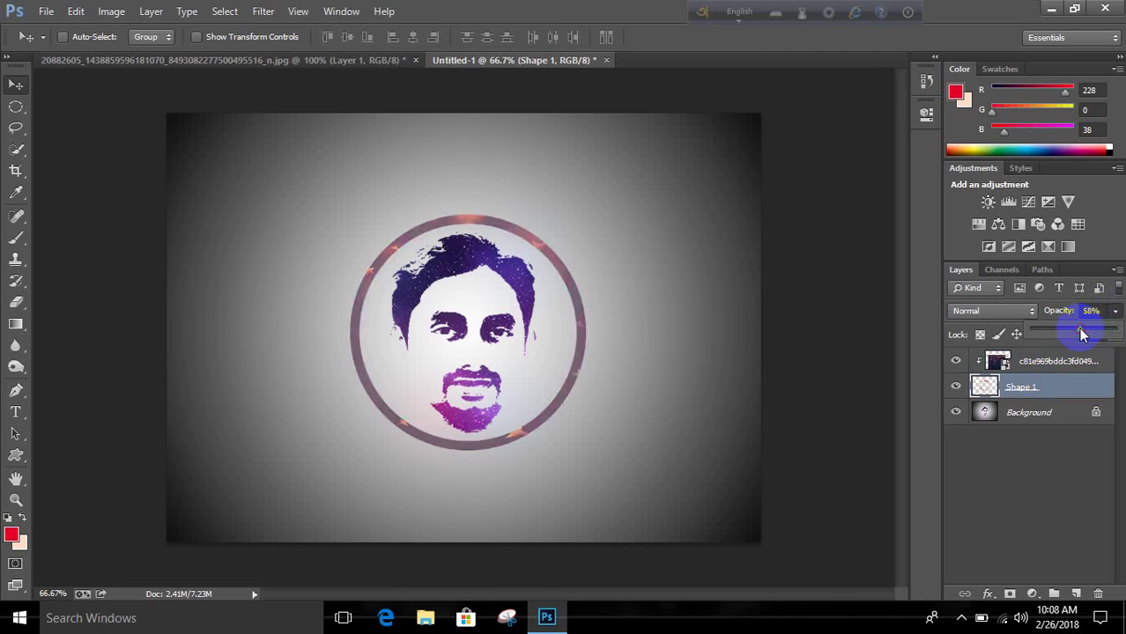
{"action": "left_click_drag", "start_coordinate": [1090, 333], "coordinate": [1099, 333]}
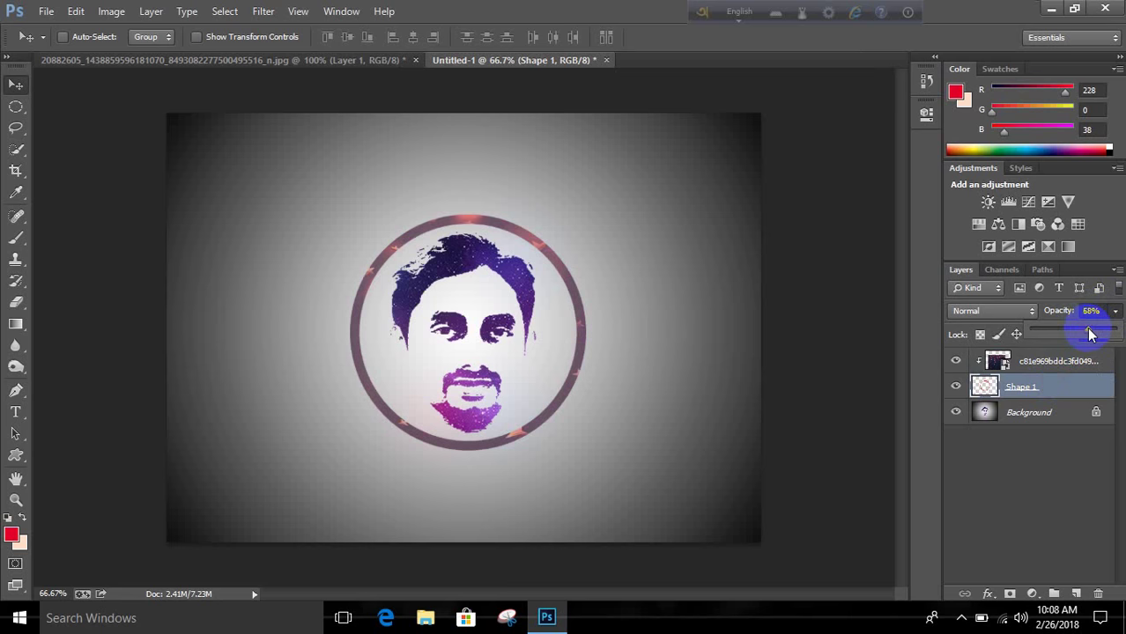
Step: Pick a blend mode for the ring and flatten all layers into one Background
{"action": "left_click", "coordinate": [1014, 310]}
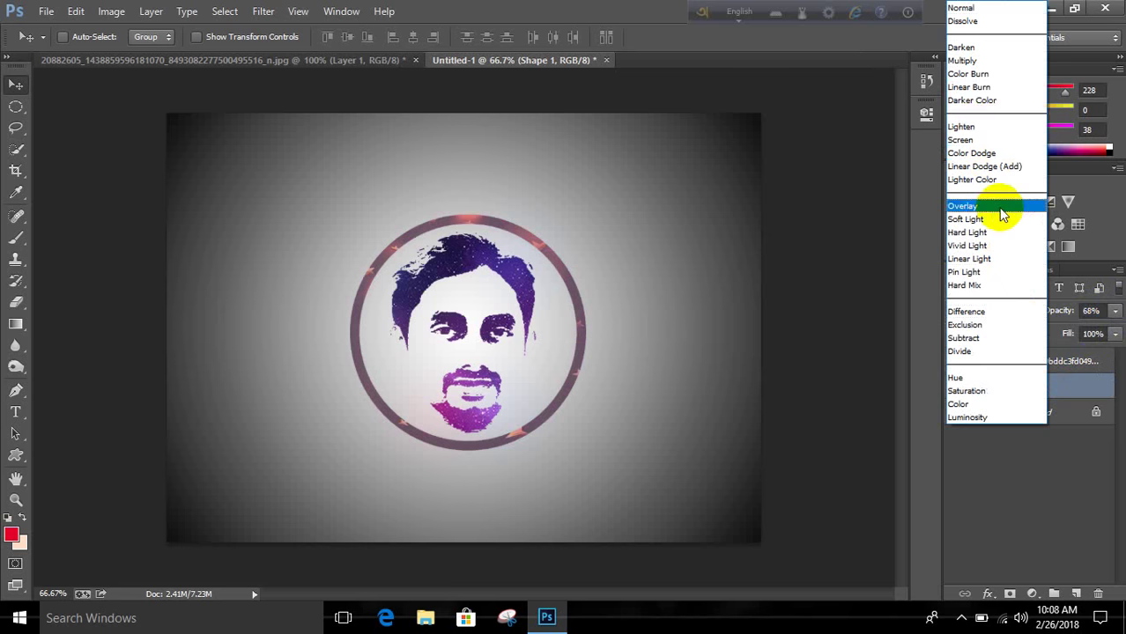
{"action": "left_click", "coordinate": [977, 61]}
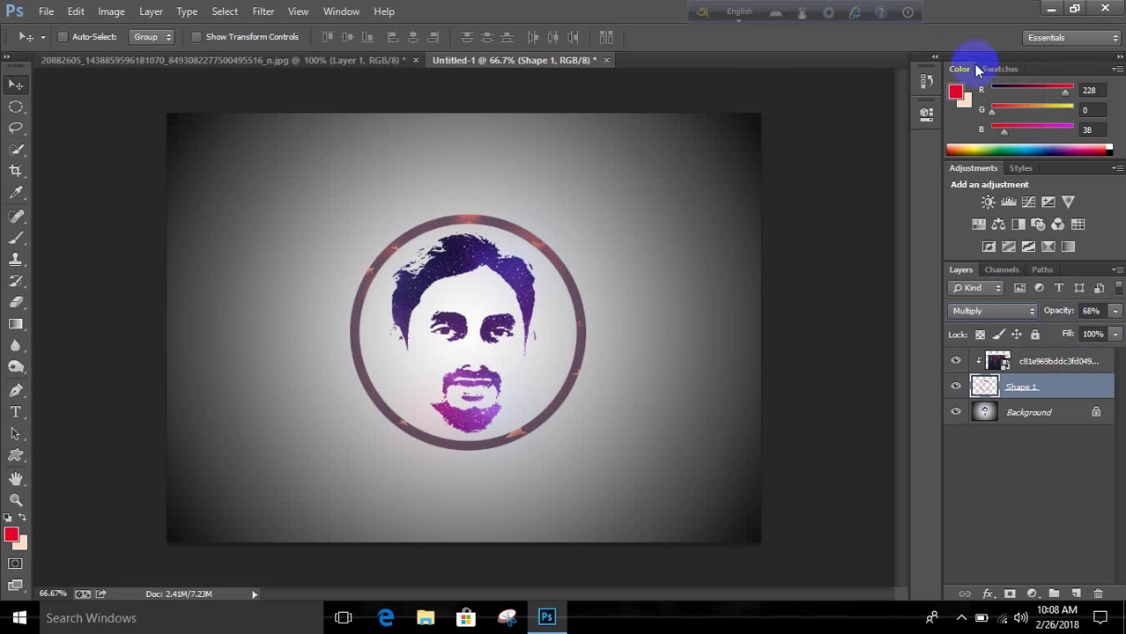
{"action": "right_click", "coordinate": [1037, 360]}
{"action": "left_click", "coordinate": [914, 489]}
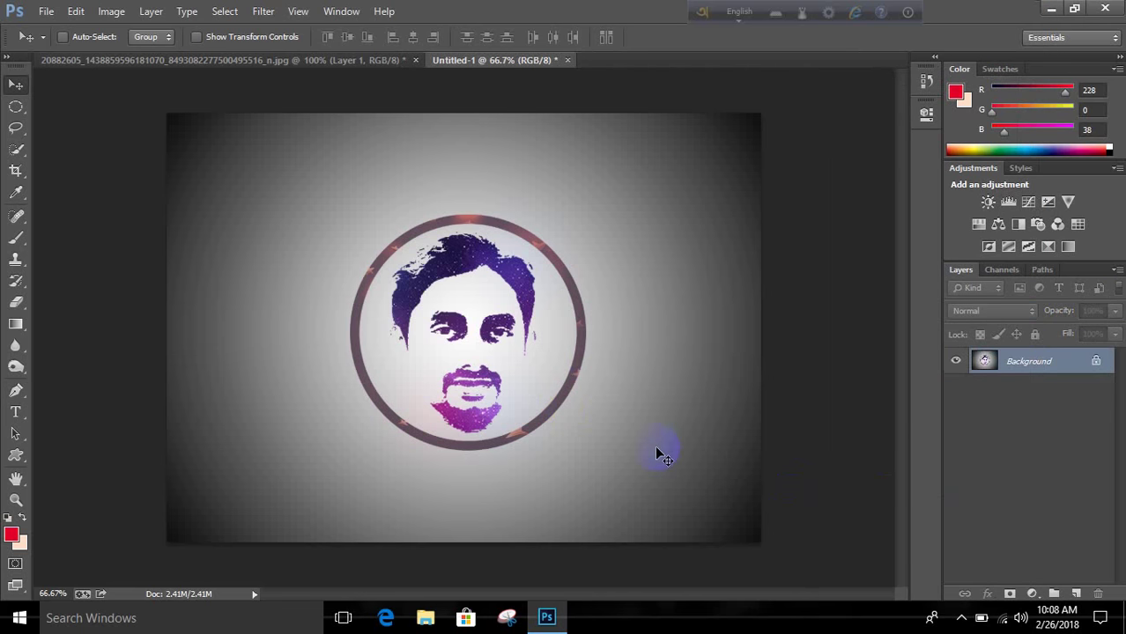
Step: Save the artwork to the Desktop as Untitled-1.jpg at JPEG quality 12 (Maximum)
{"action": "left_click", "coordinate": [47, 12]}
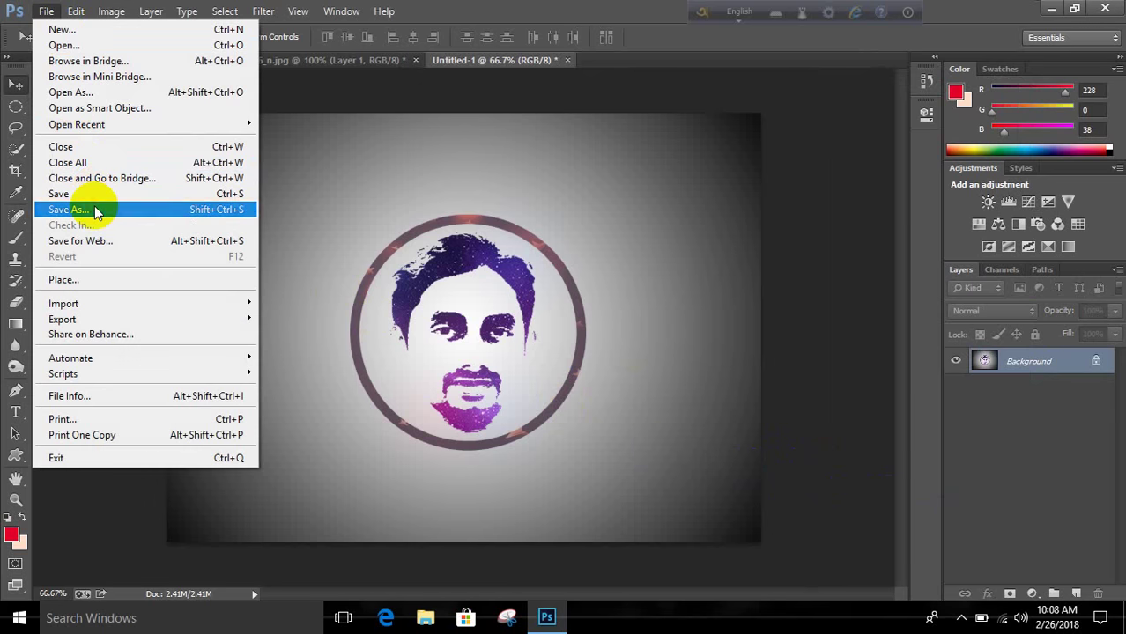
{"action": "left_click", "coordinate": [96, 211]}
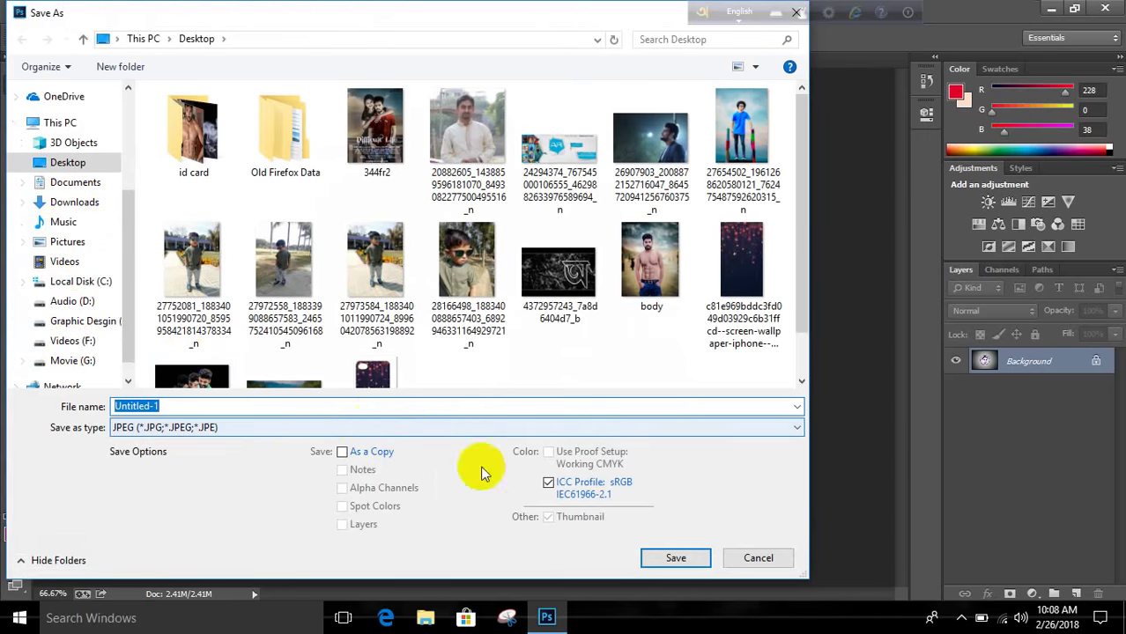
{"action": "left_click", "coordinate": [670, 558]}
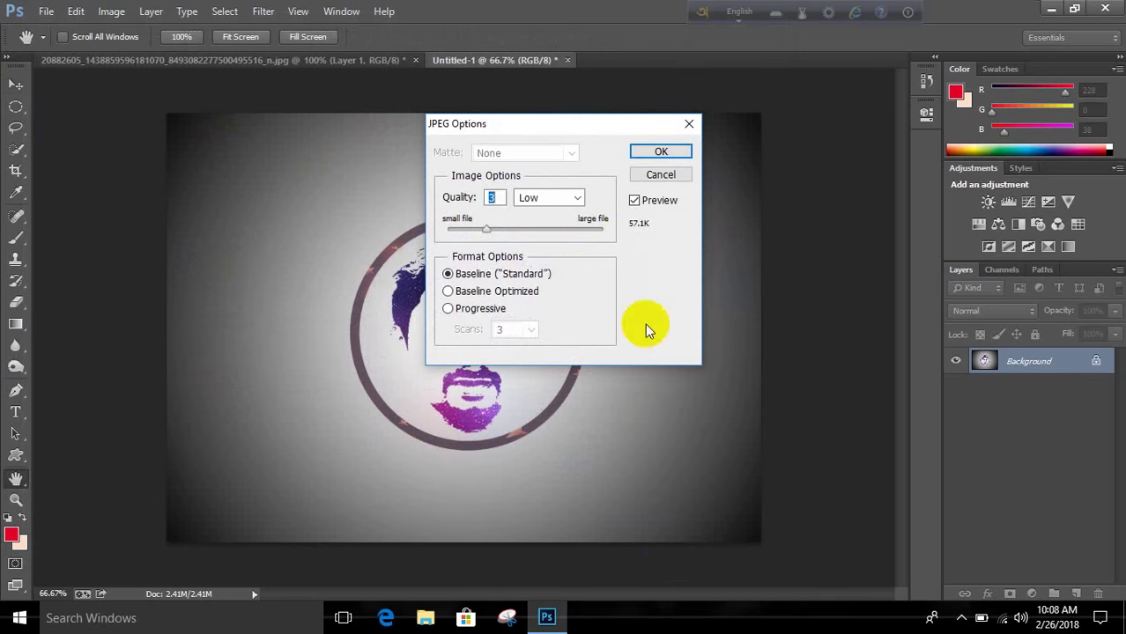
{"action": "left_click", "coordinate": [601, 229]}
{"action": "left_click", "coordinate": [661, 152]}
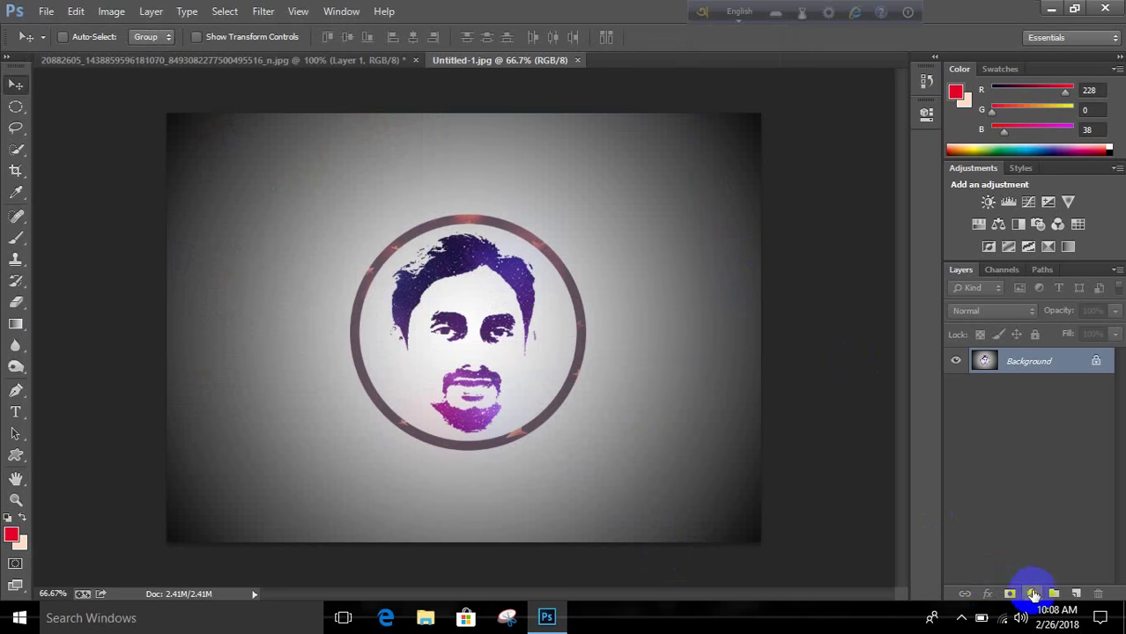
{"action": "left_click", "coordinate": [959, 620]}
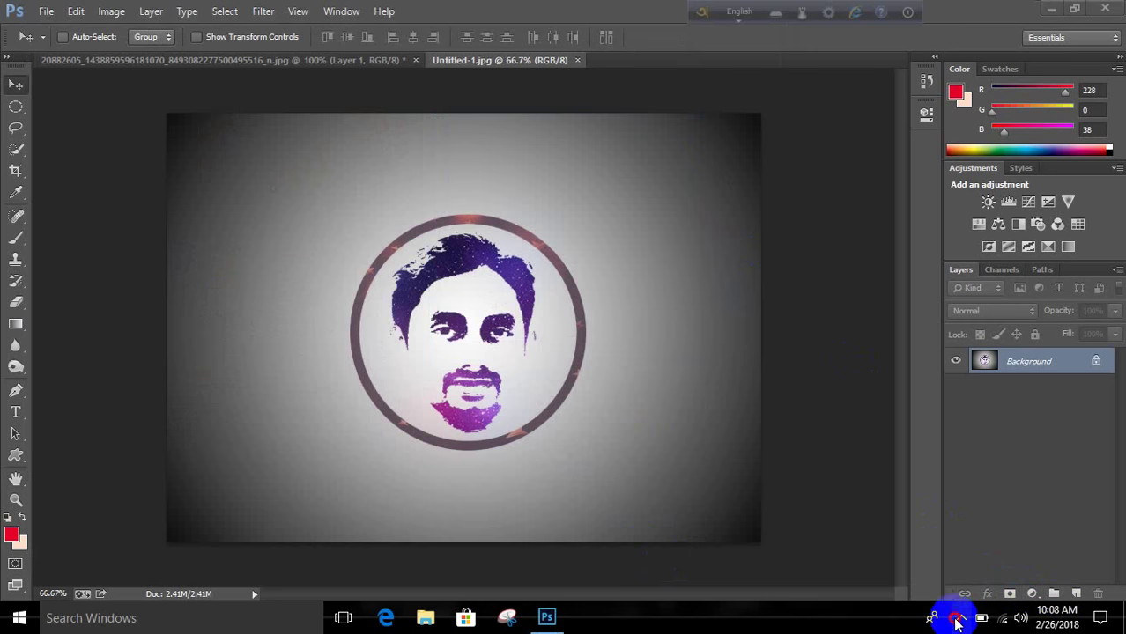